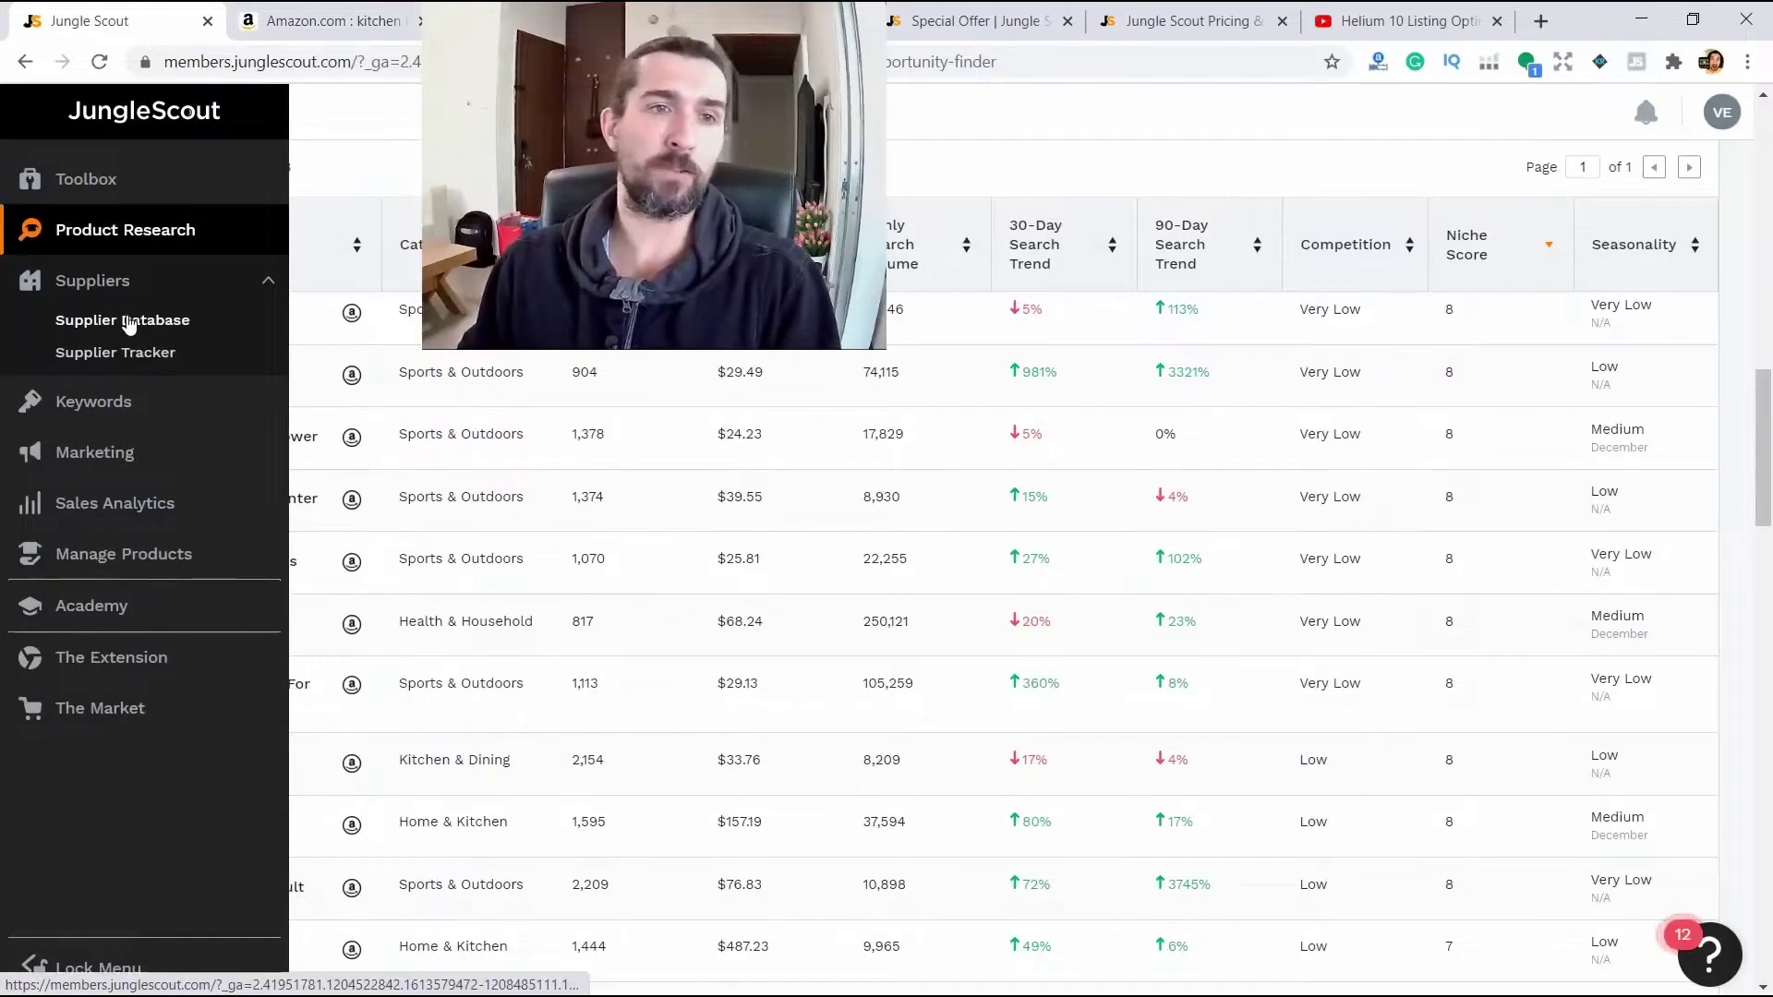
Search the Supplier Database for 'kitchen knife stainless steel' products
click(136, 324)
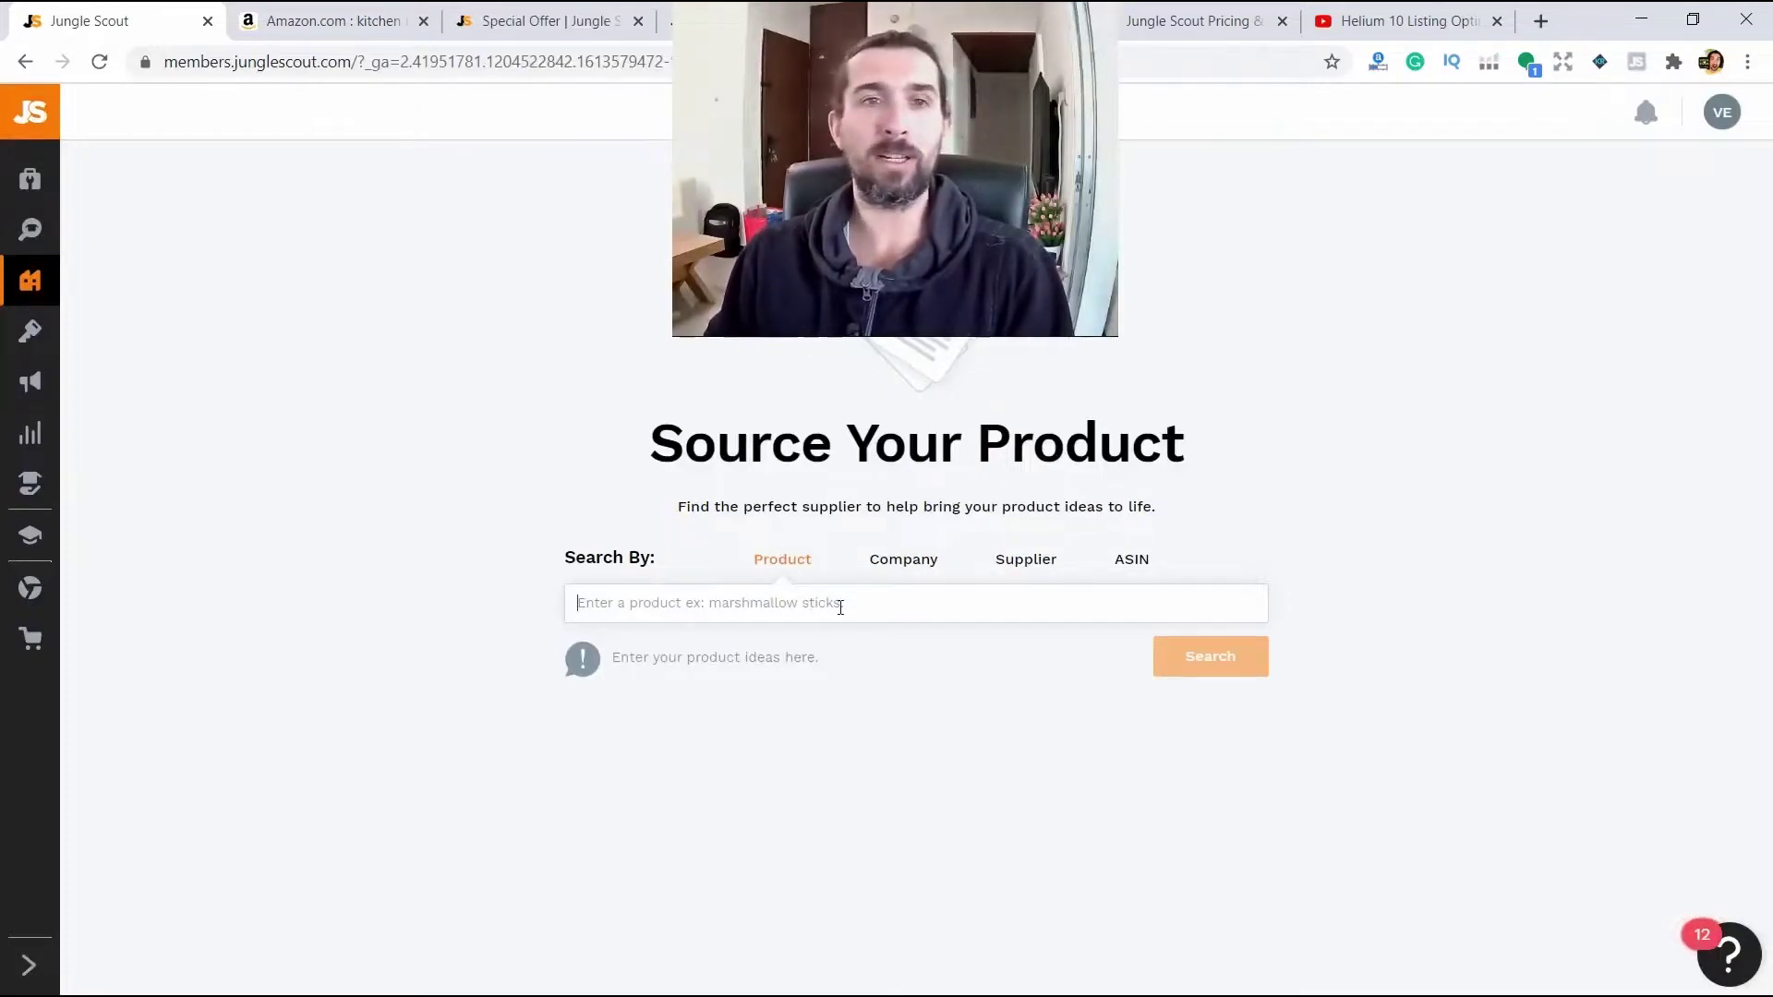
click(332, 21)
scroll(1016, 553, up, 10)
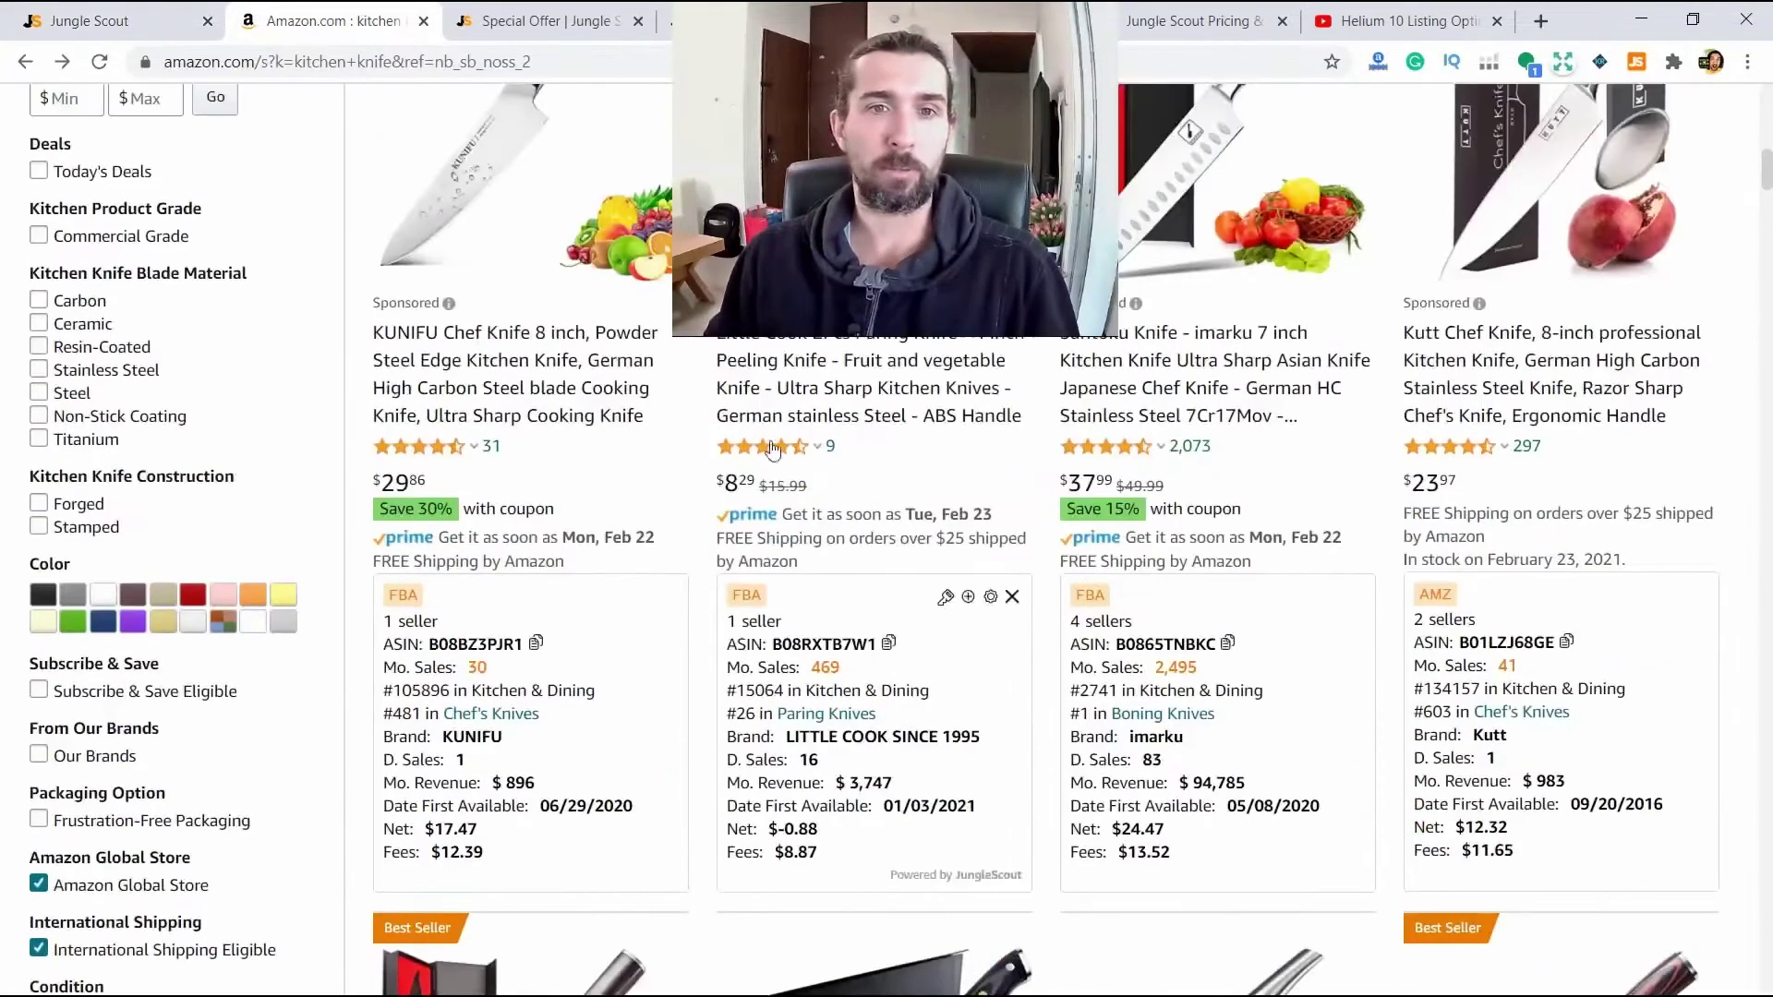
click(85, 9)
text(kitchen knife stainless steel)
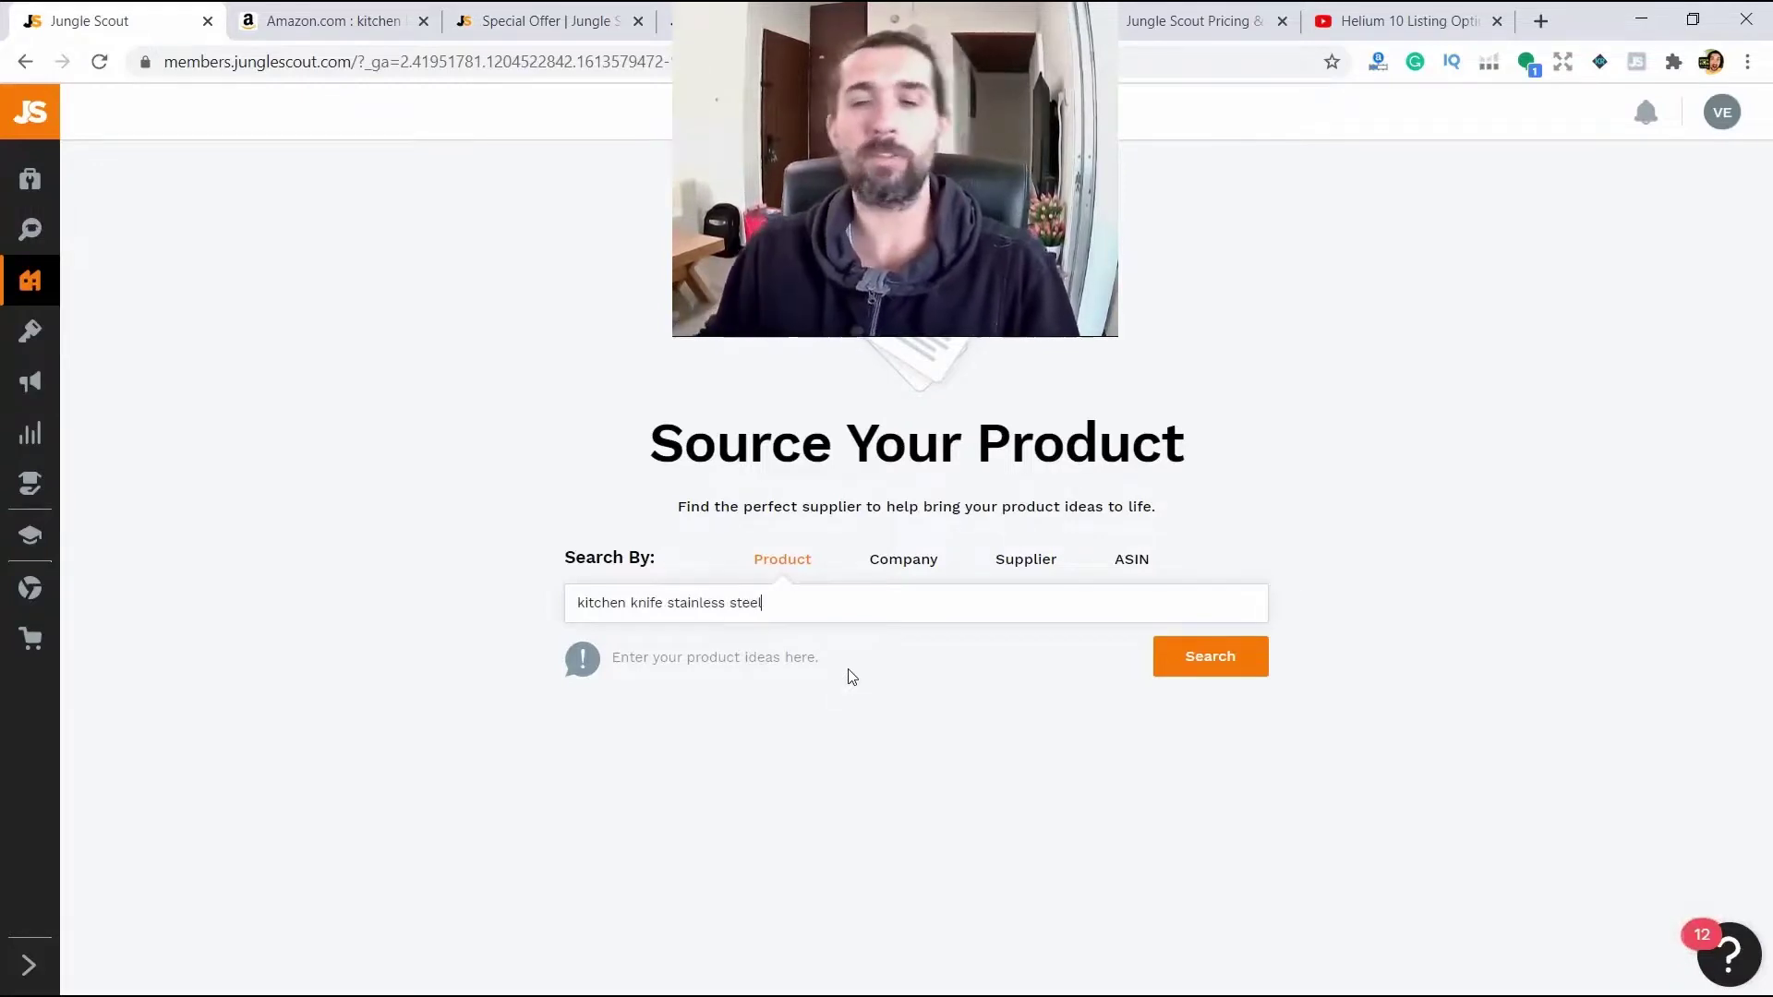
click(1194, 654)
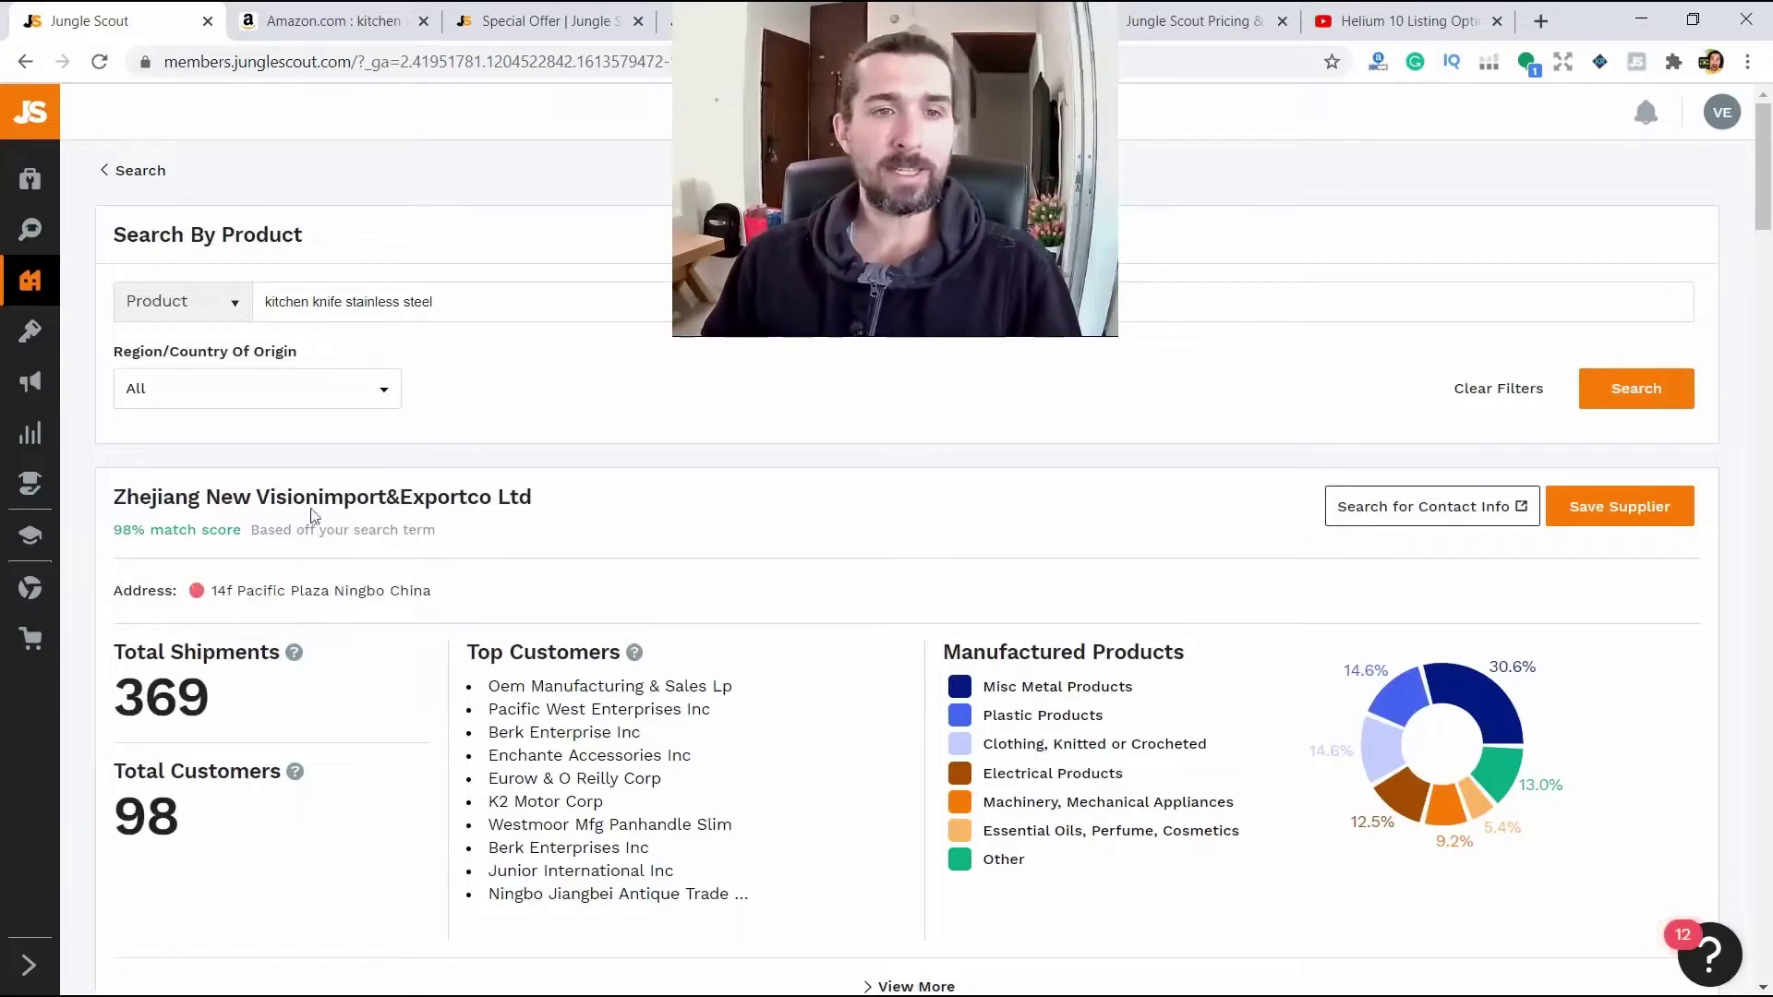
scroll(822, 647, down, 3)
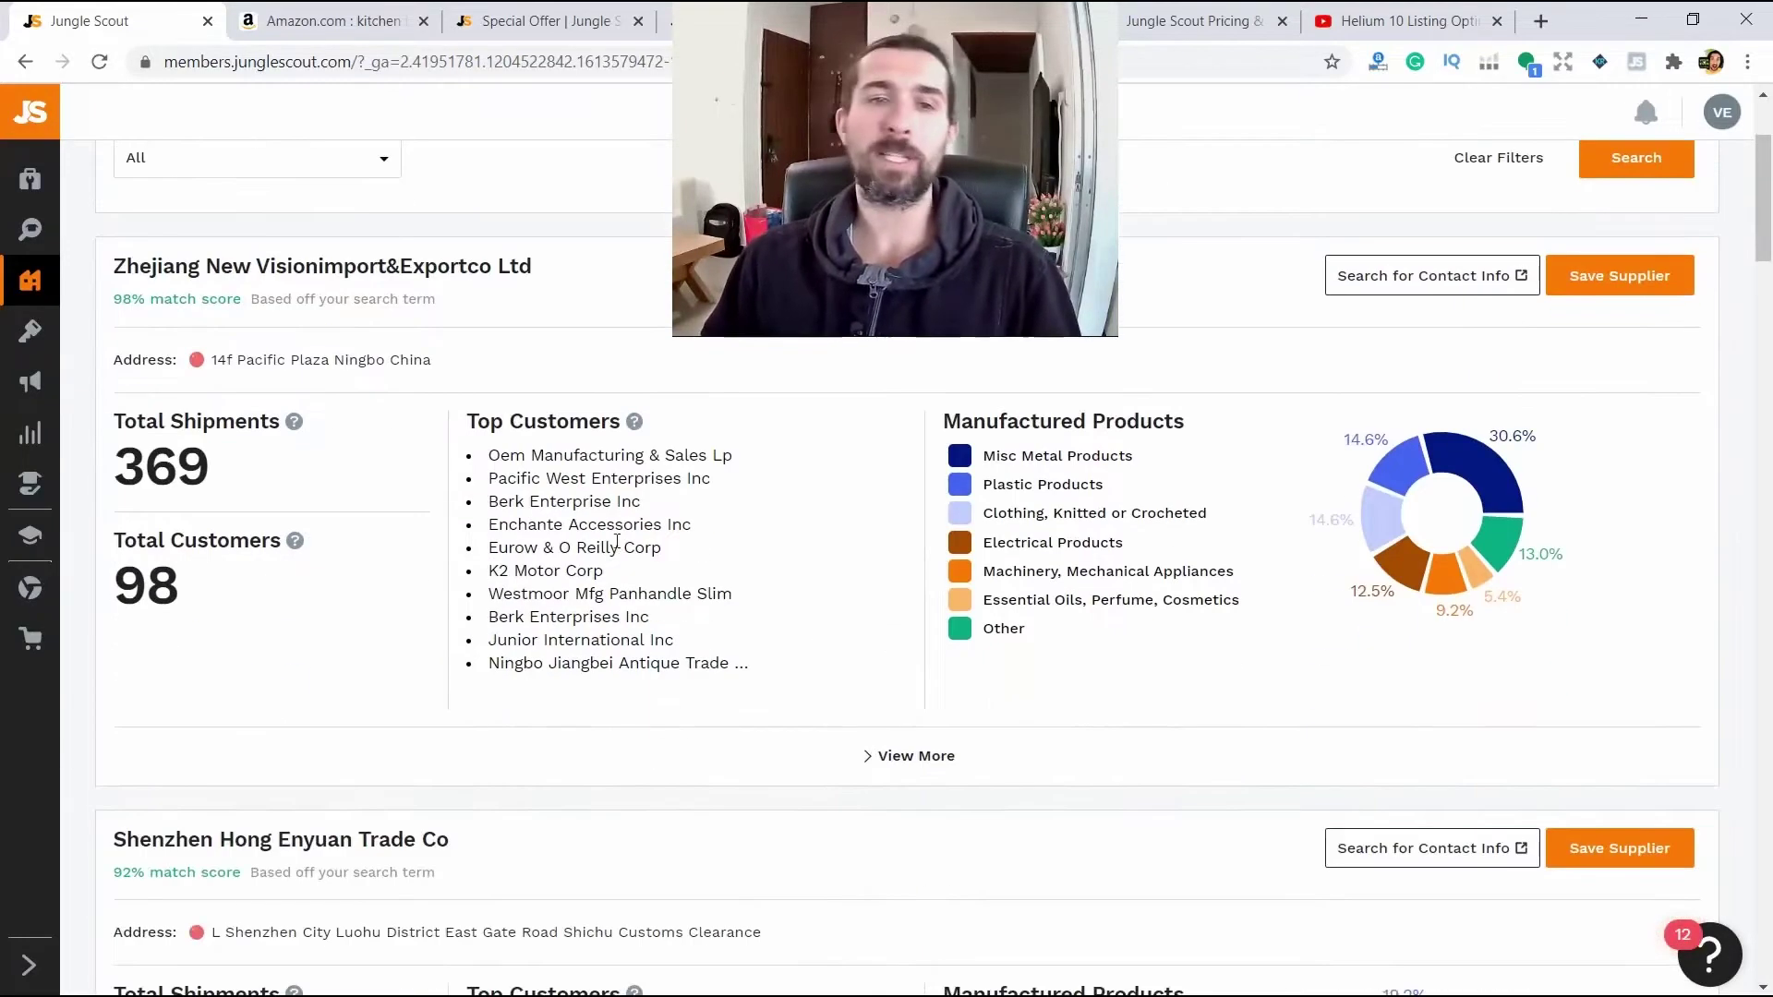
scroll(600, 521, up, 3)
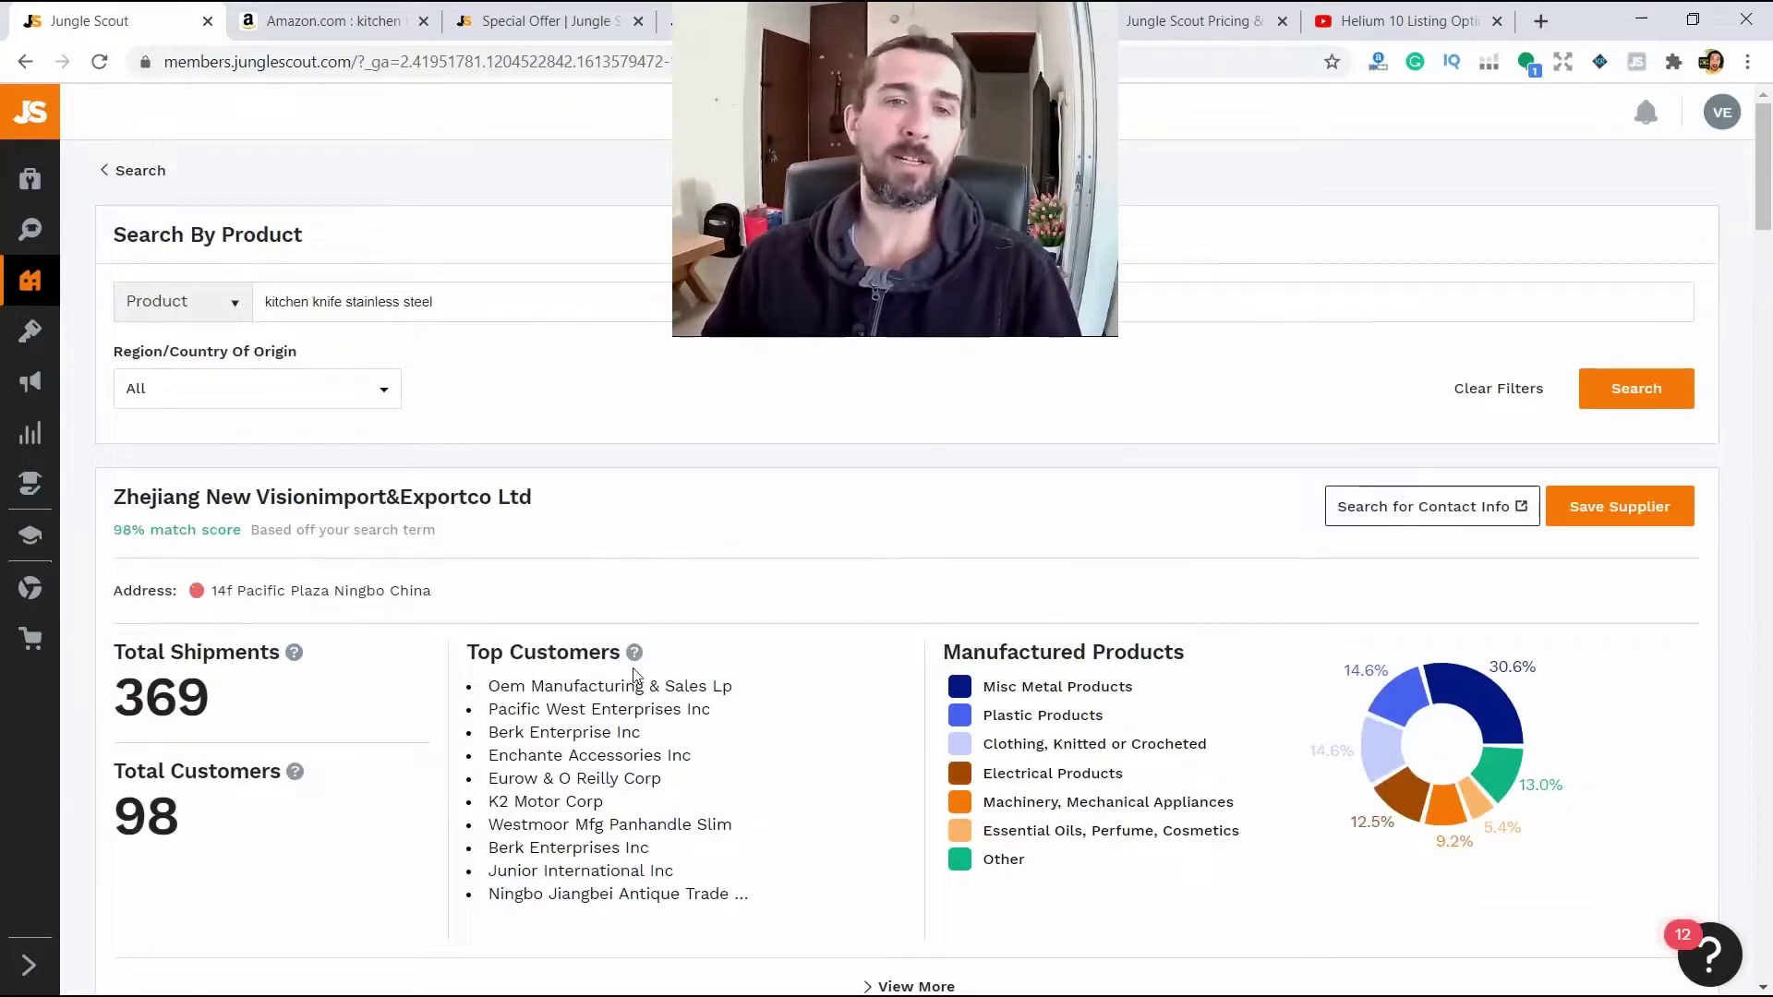
mouse_move(636, 649)
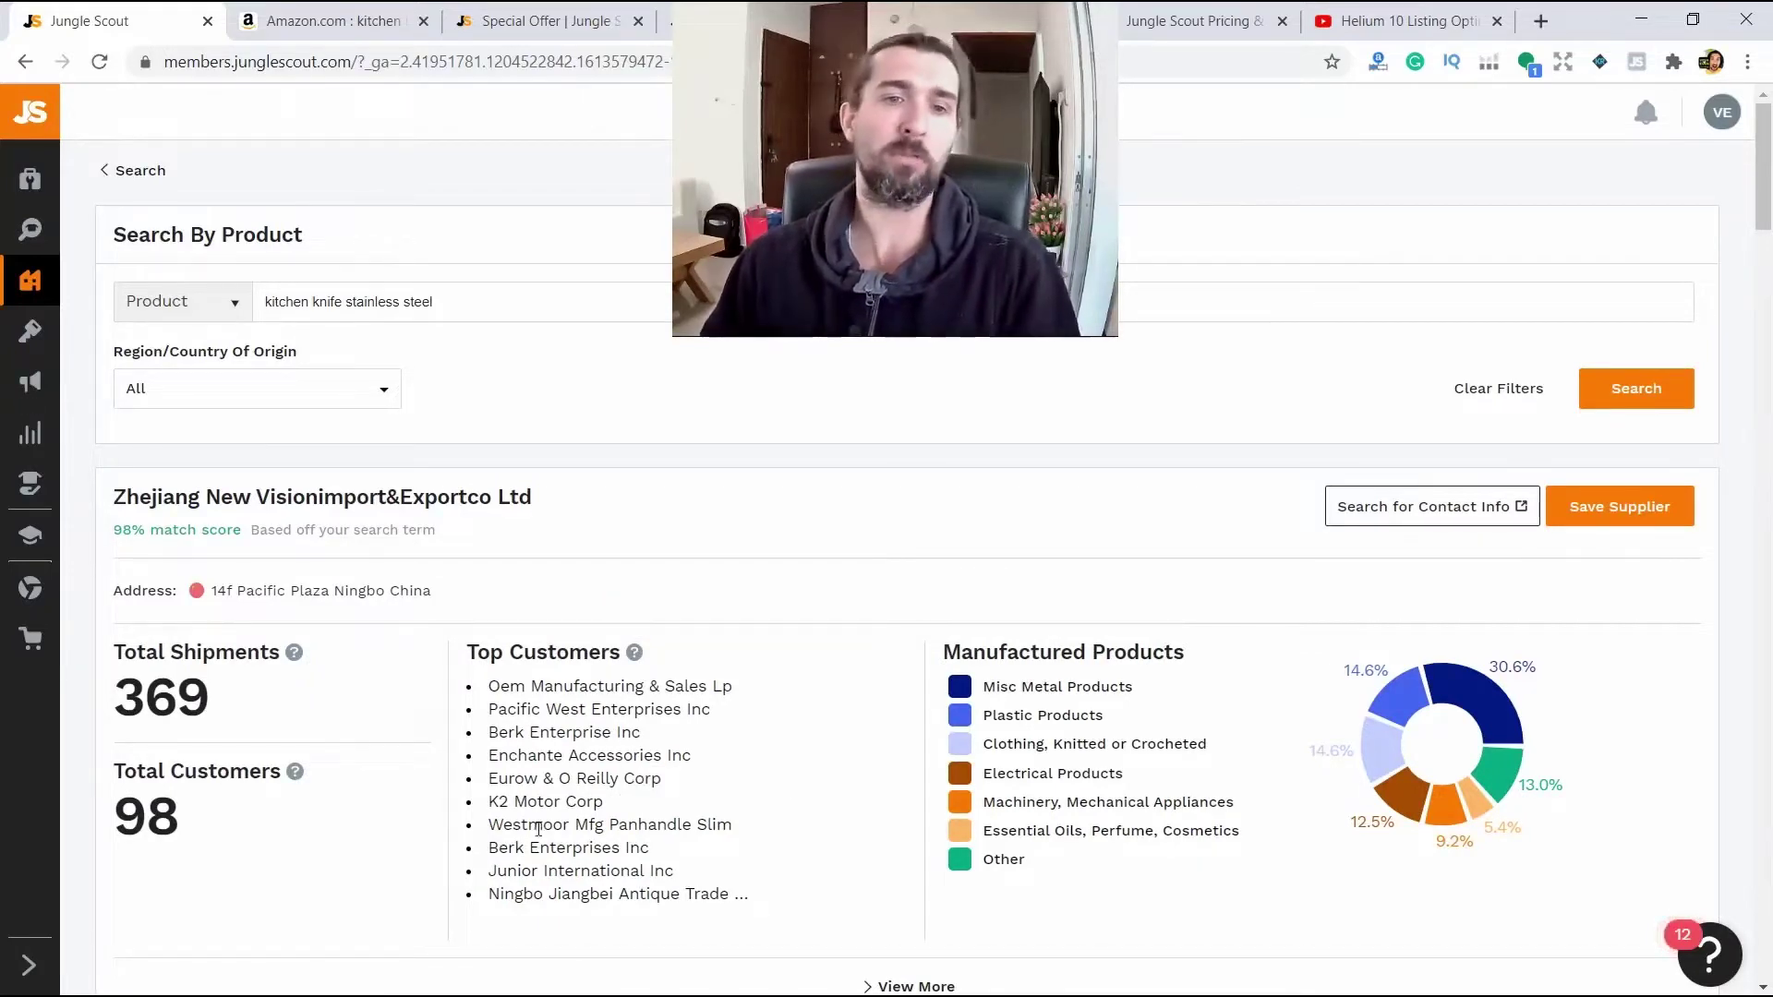
scroll(600, 726, down, 3)
scroll(843, 609, up, 3)
drag(945, 654, 1198, 658)
click(1196, 657)
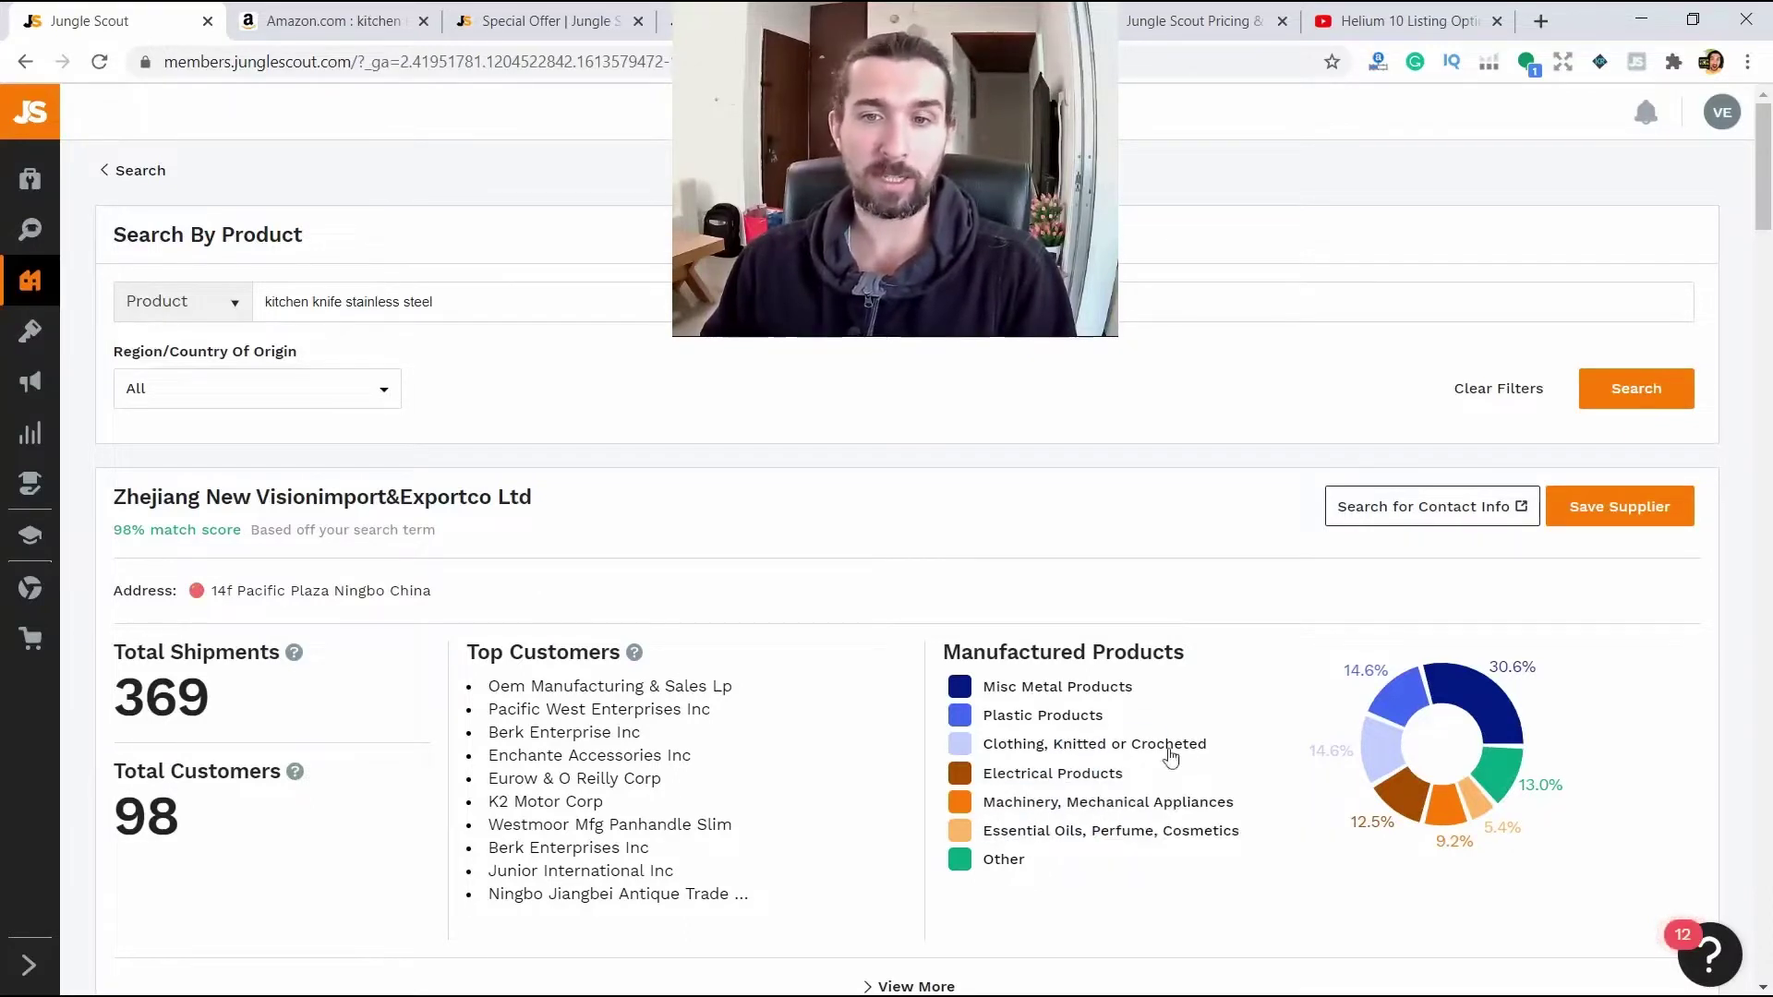
scroll(259, 674, down, 1)
scroll(277, 729, up, 1)
mouse_move(296, 780)
drag(230, 783, 145, 816)
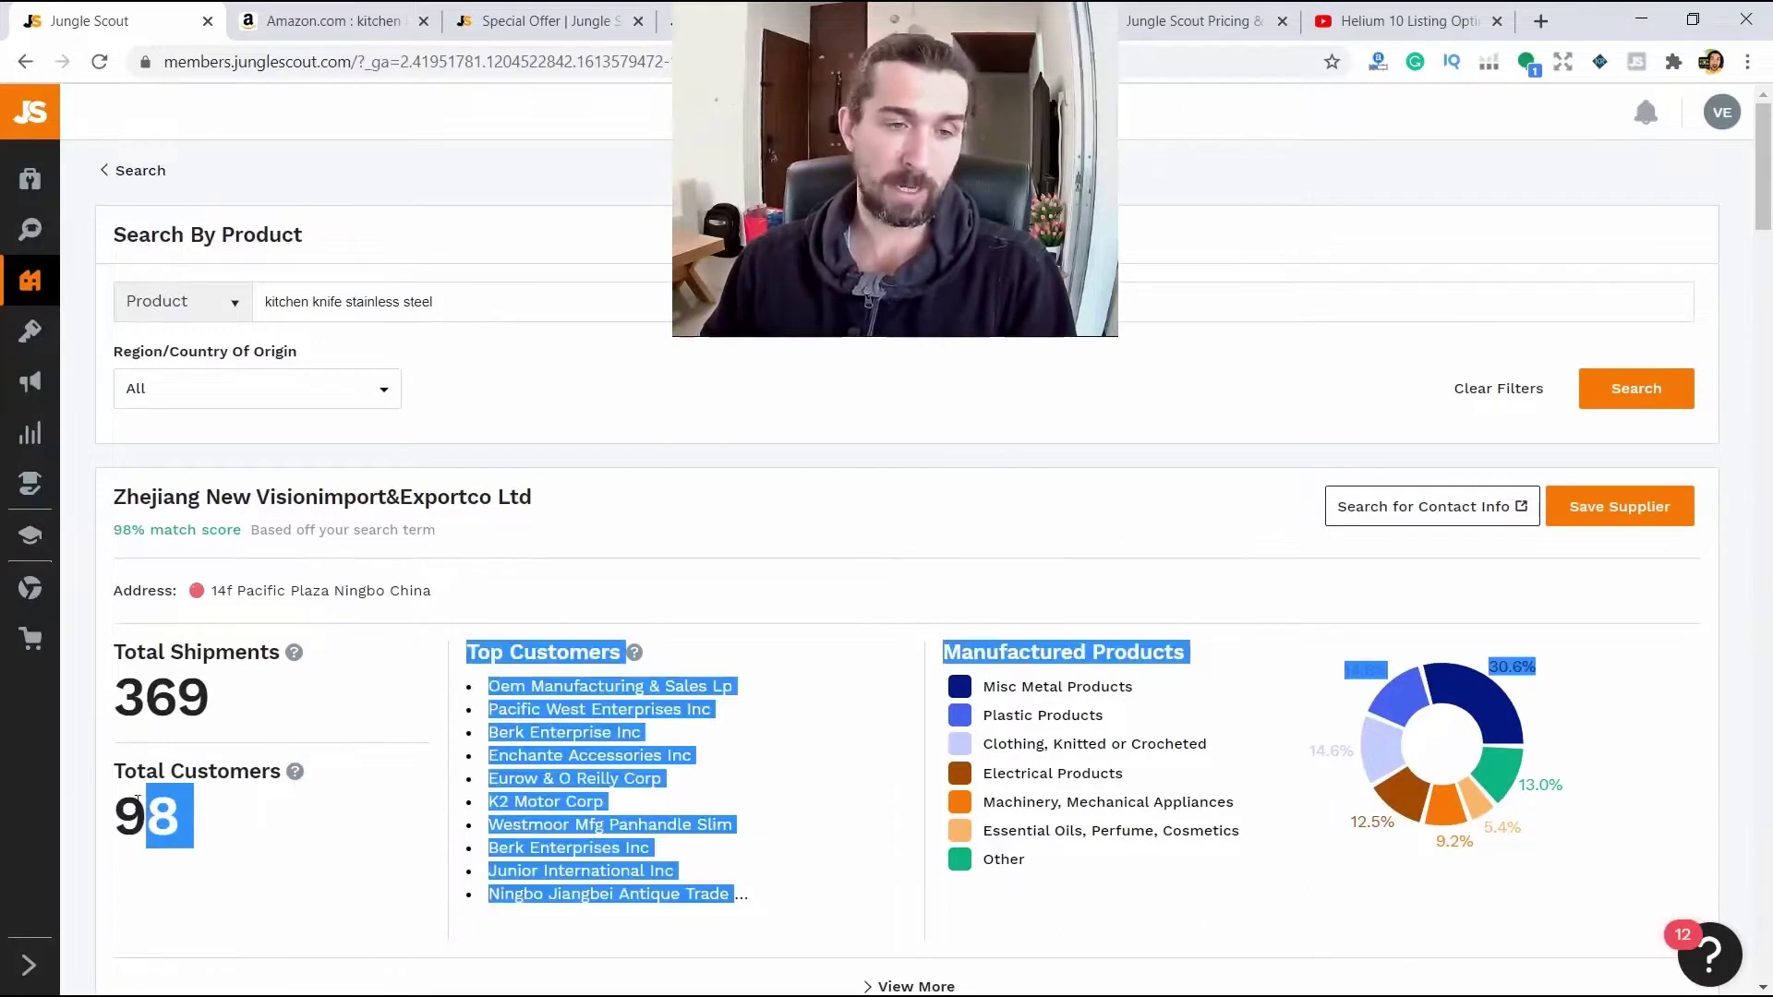
click(289, 804)
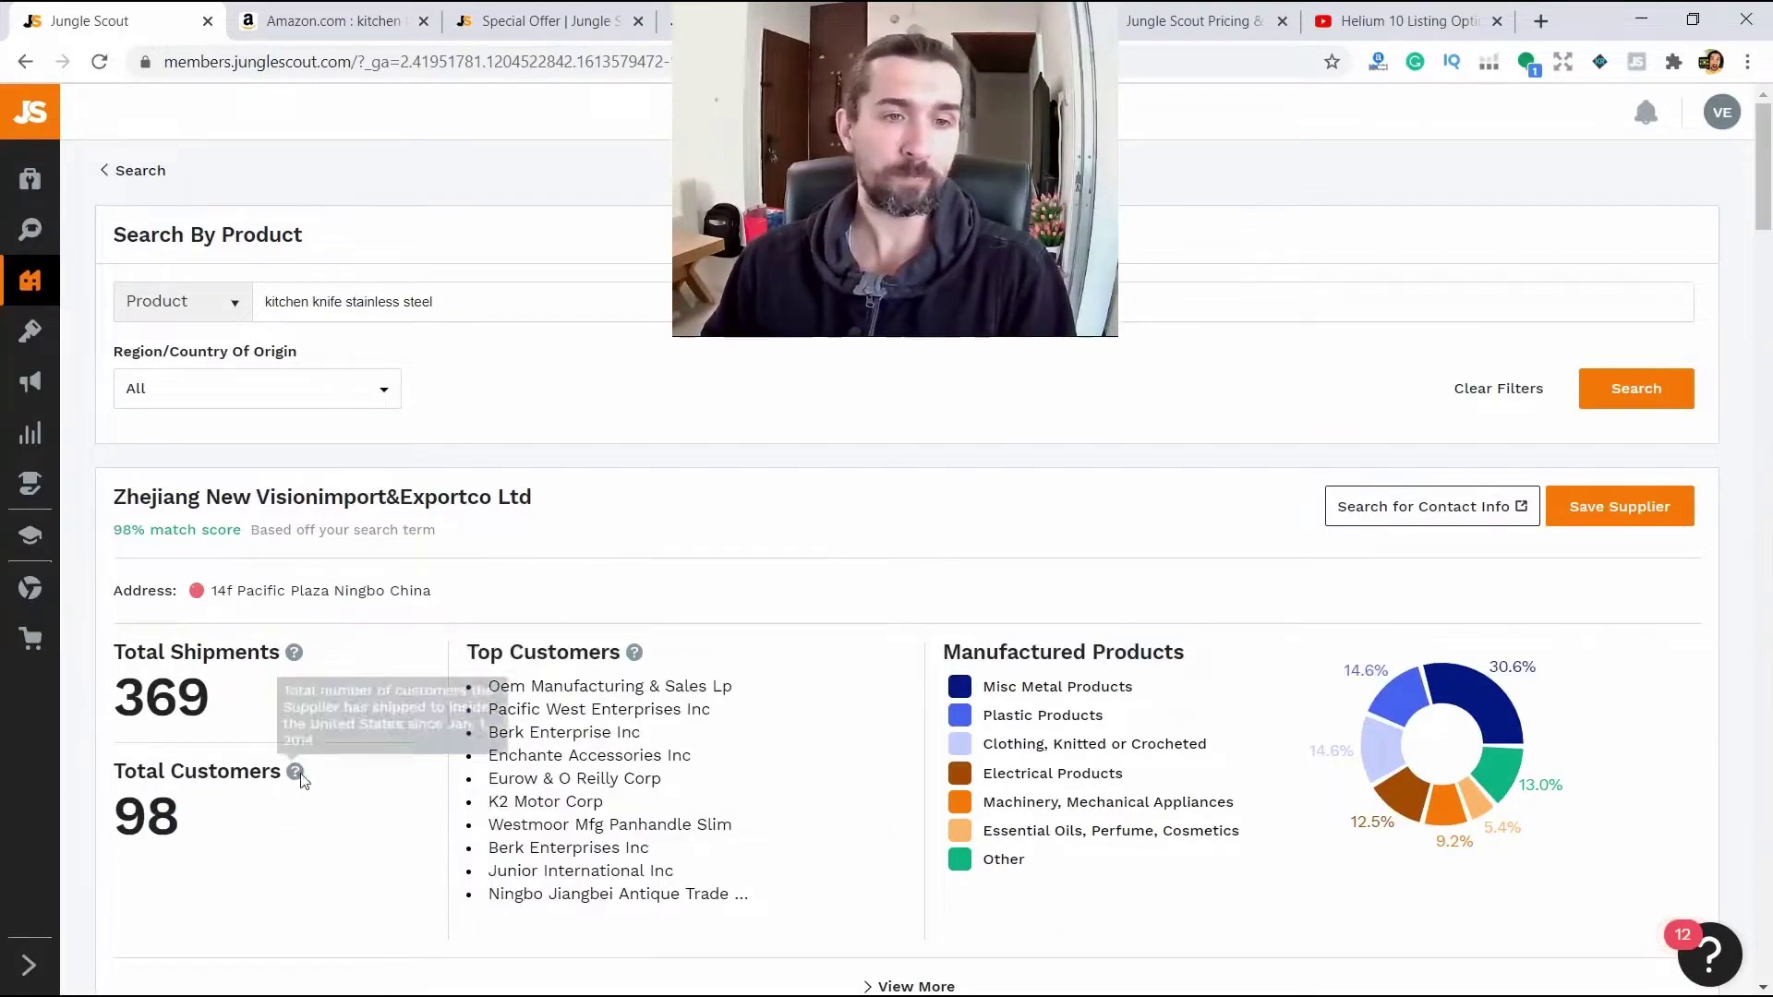
double_click(210, 694)
mouse_move(293, 655)
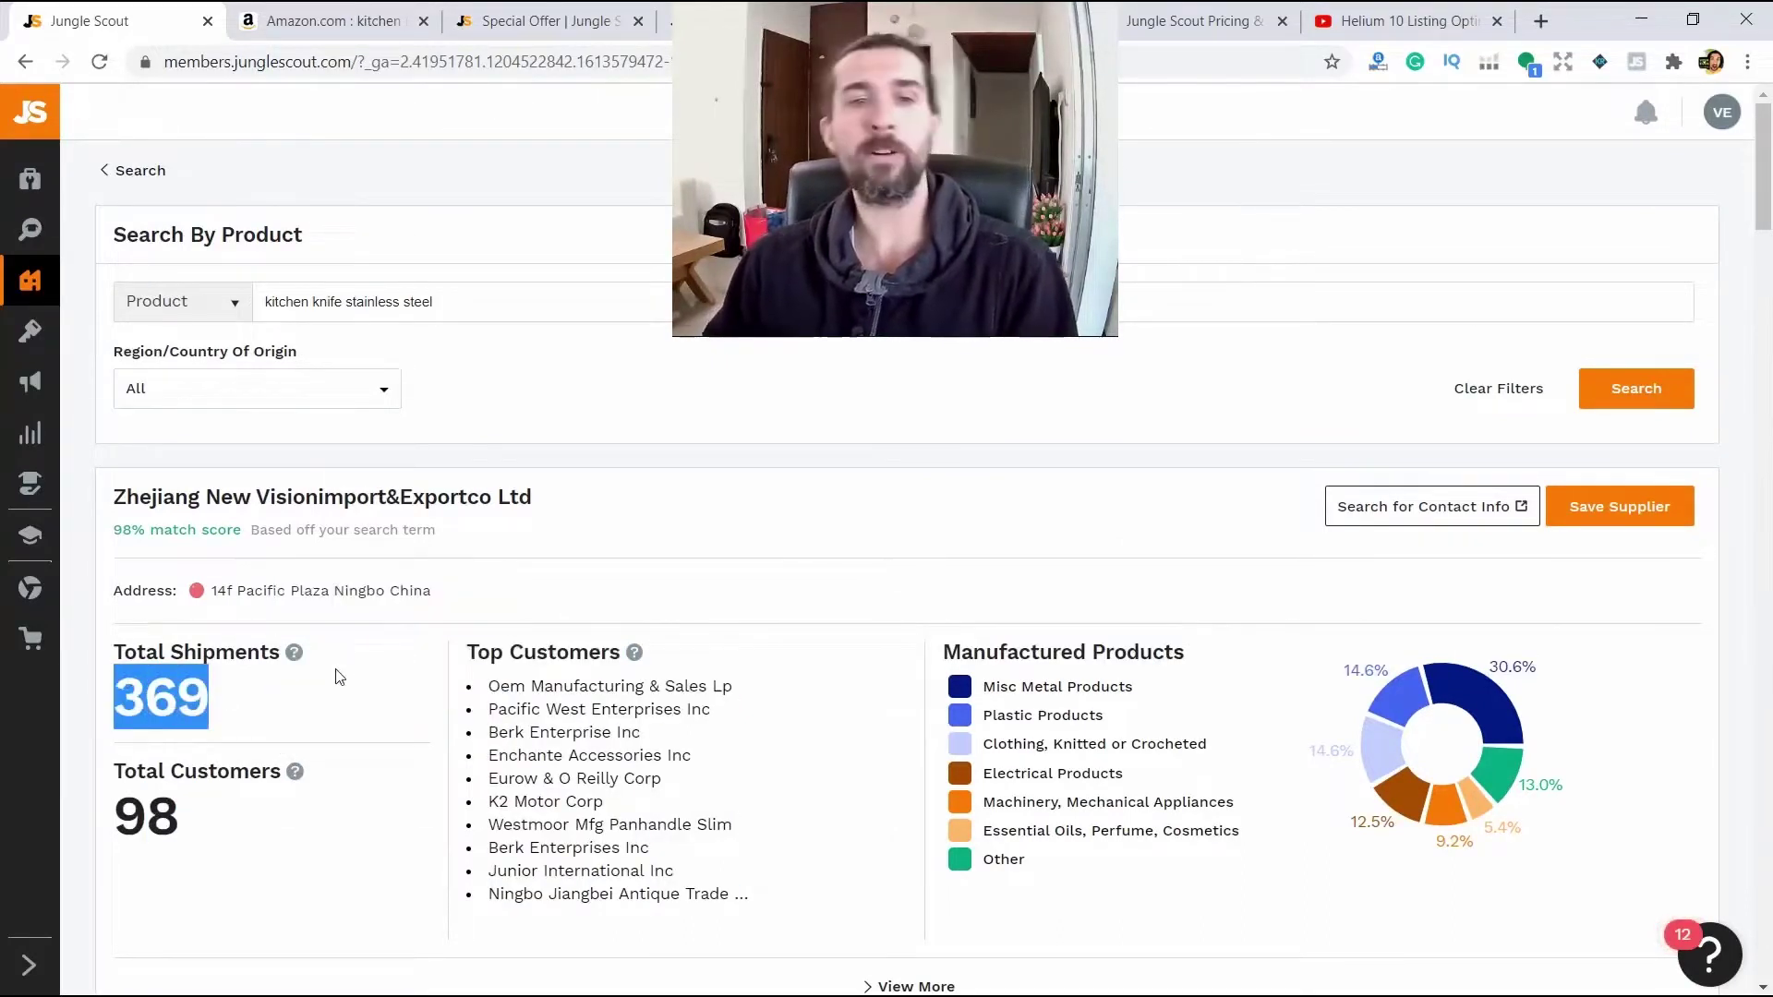
double_click(146, 815)
double_click(181, 707)
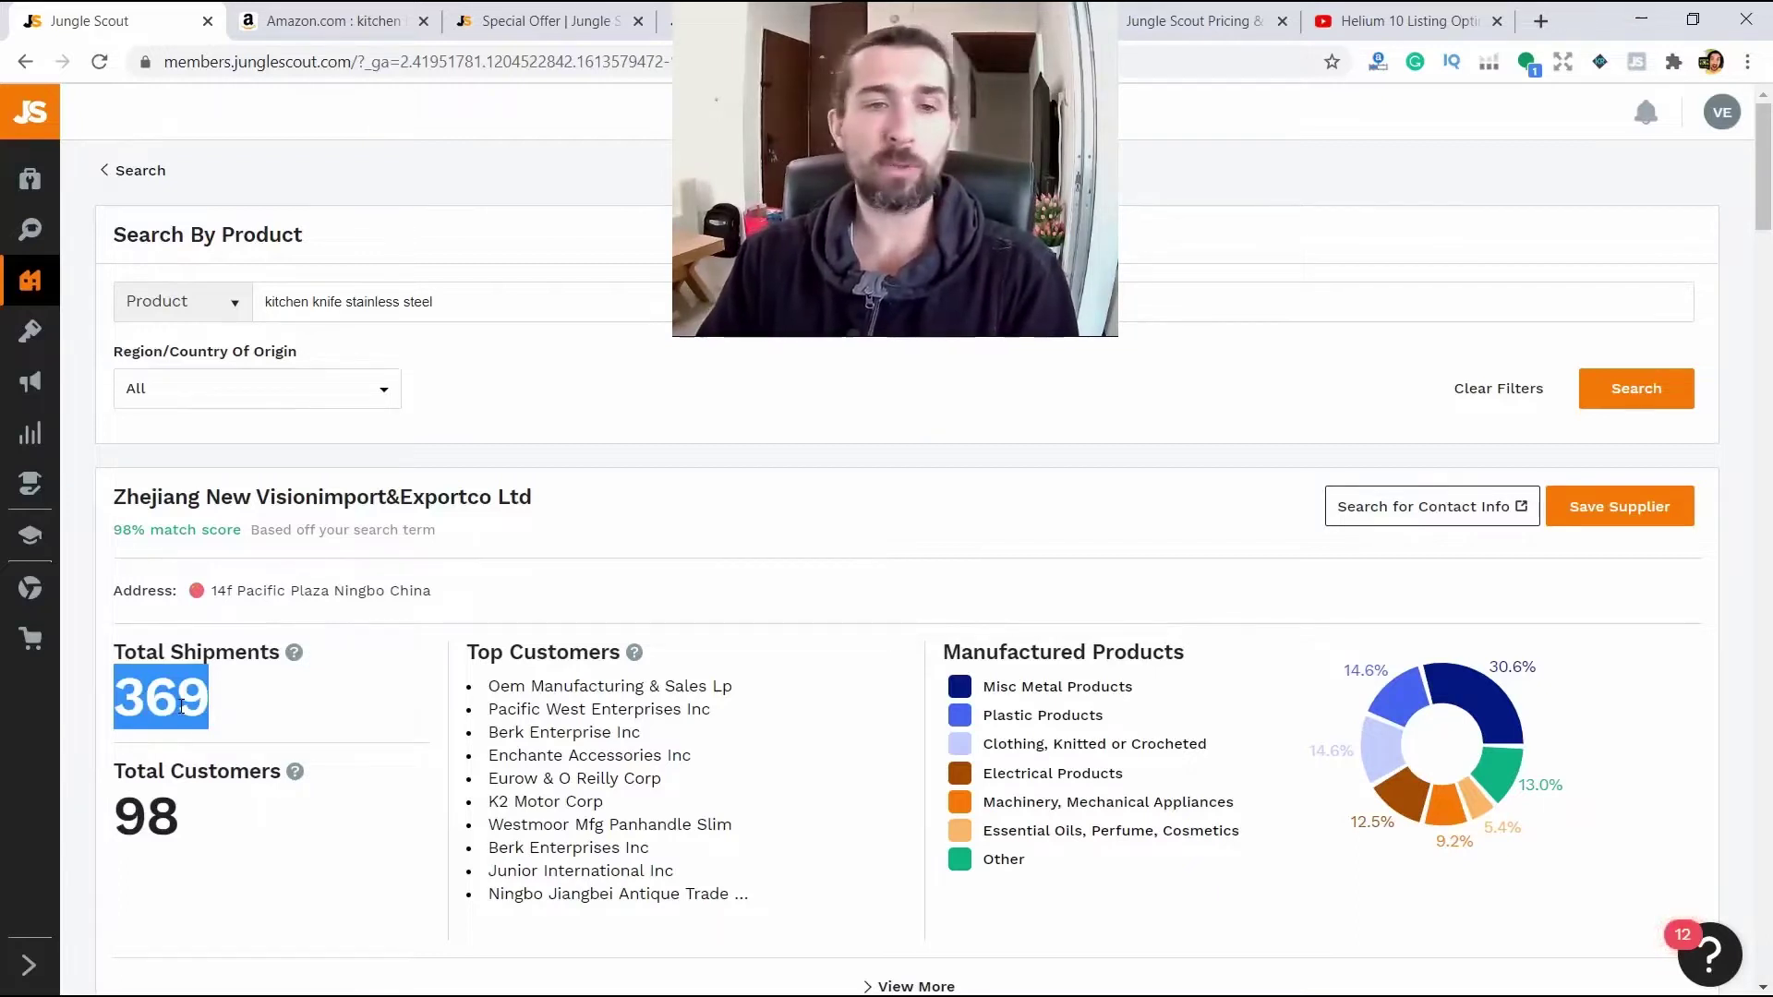
click(457, 610)
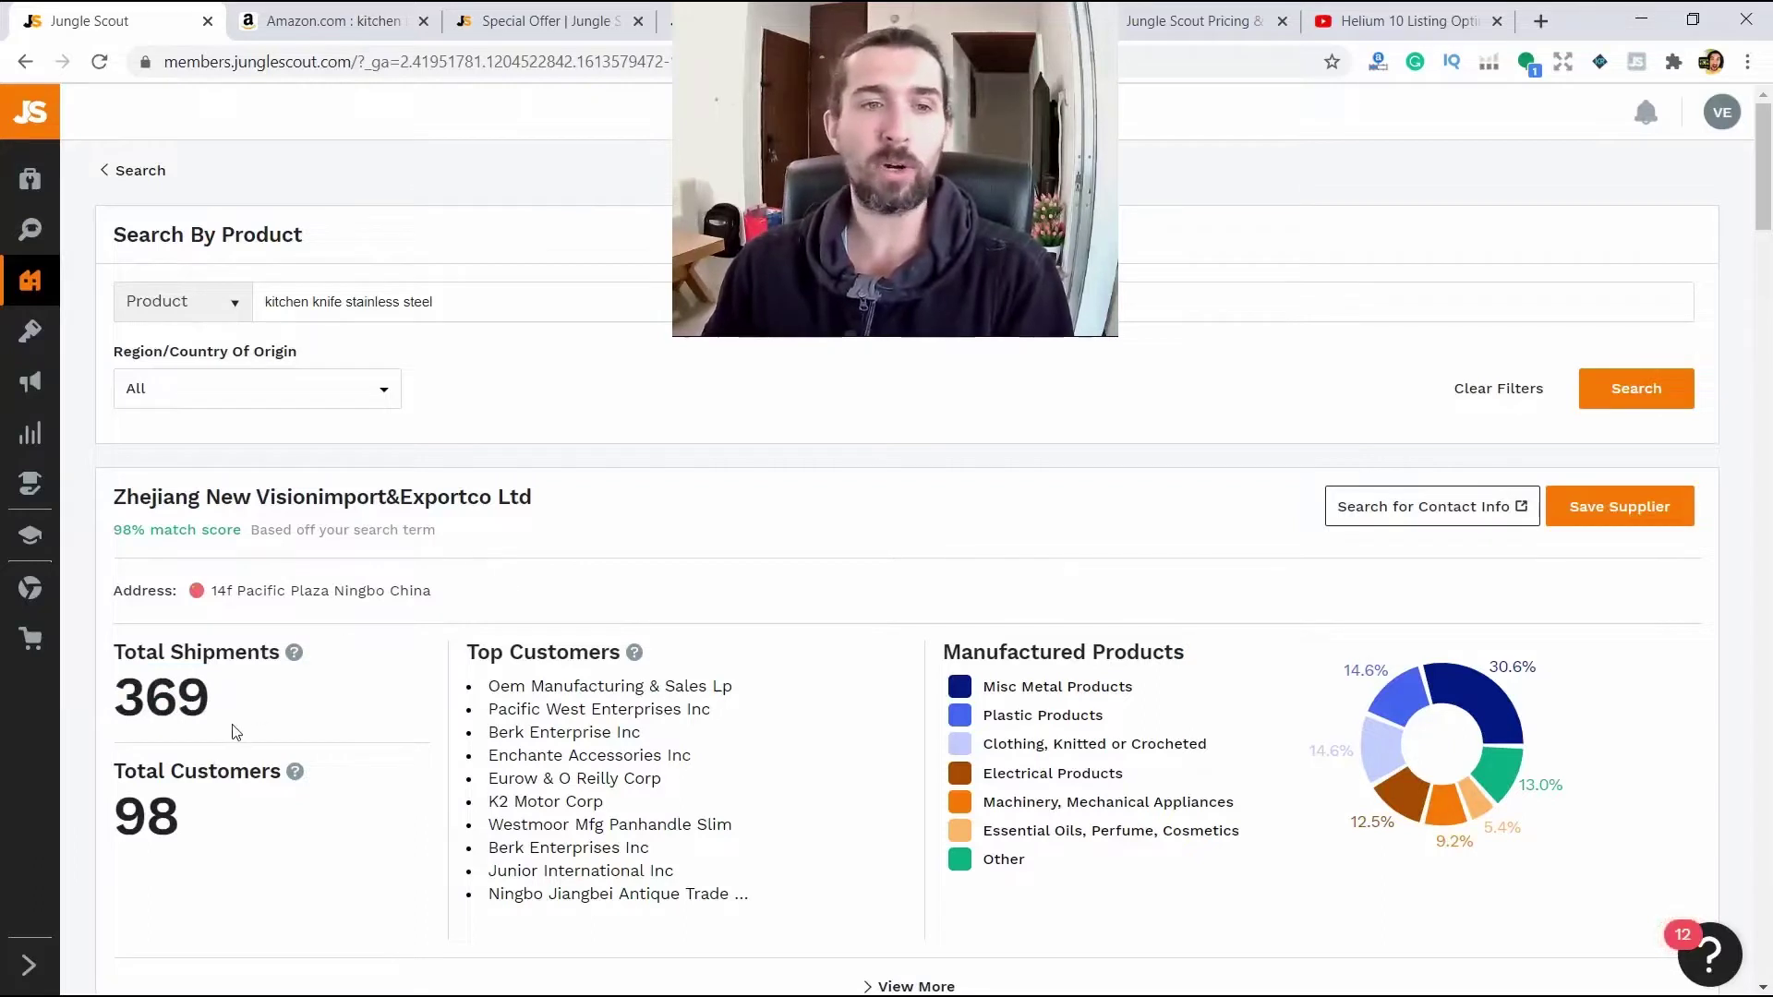
drag(220, 722, 121, 698)
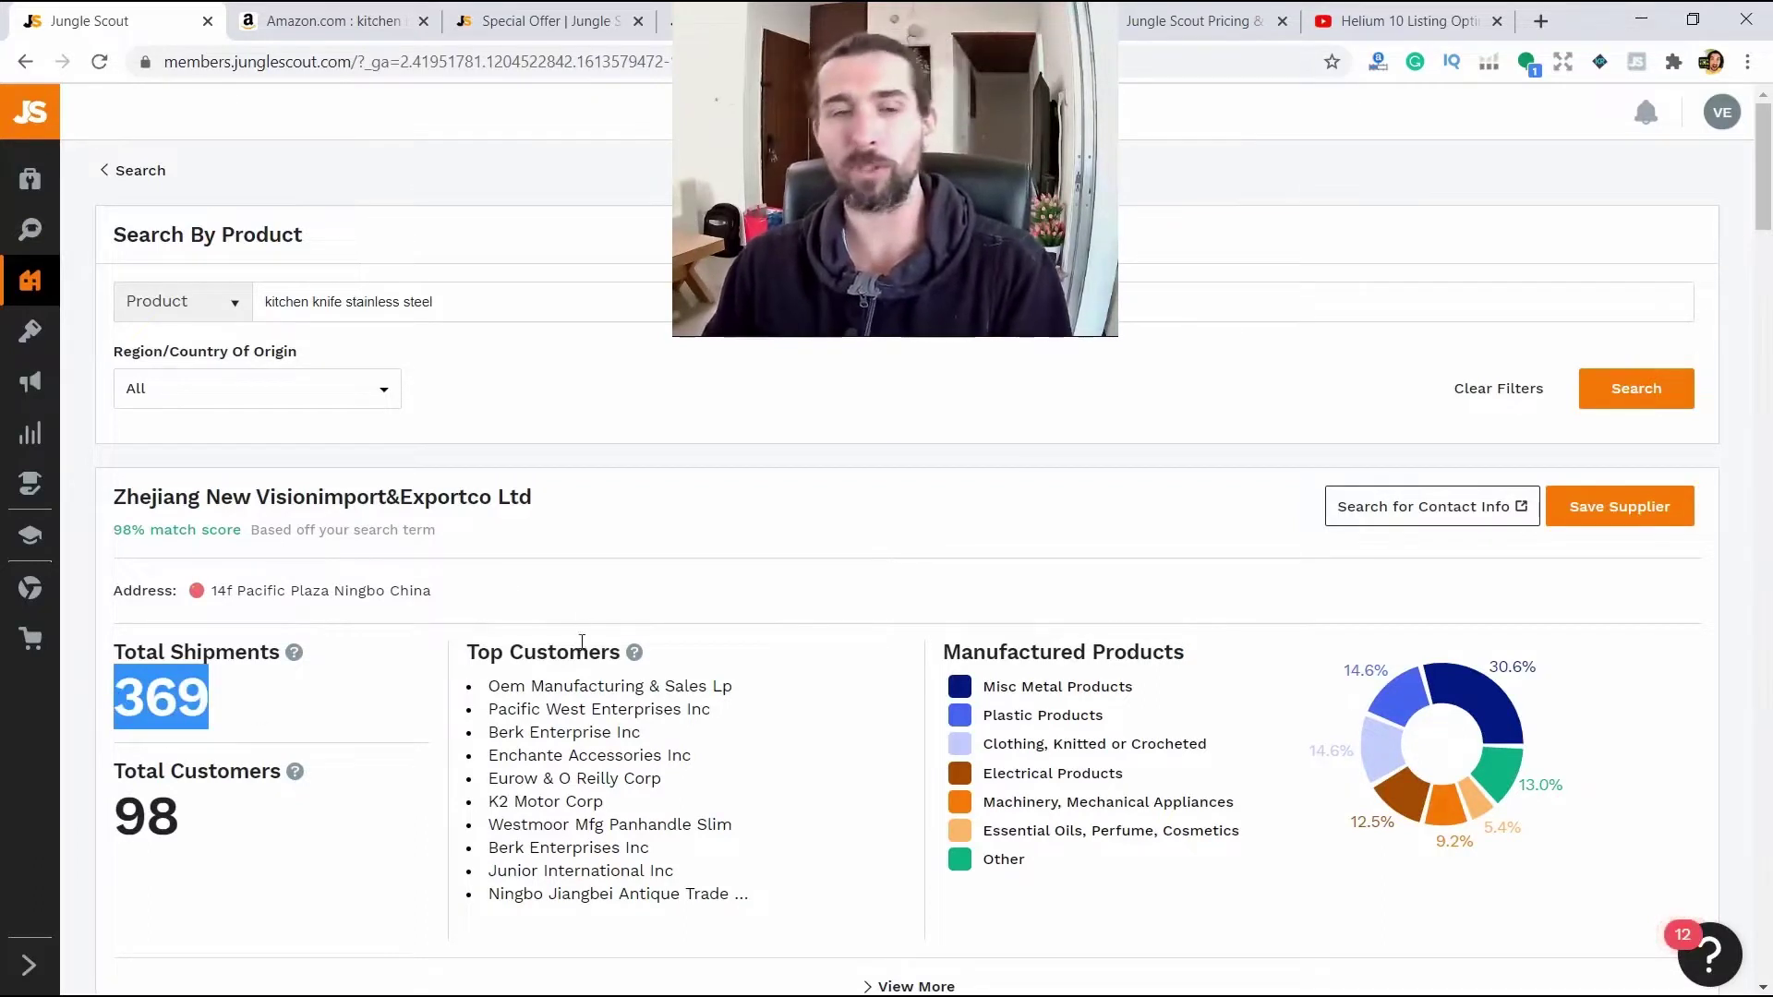
click(551, 536)
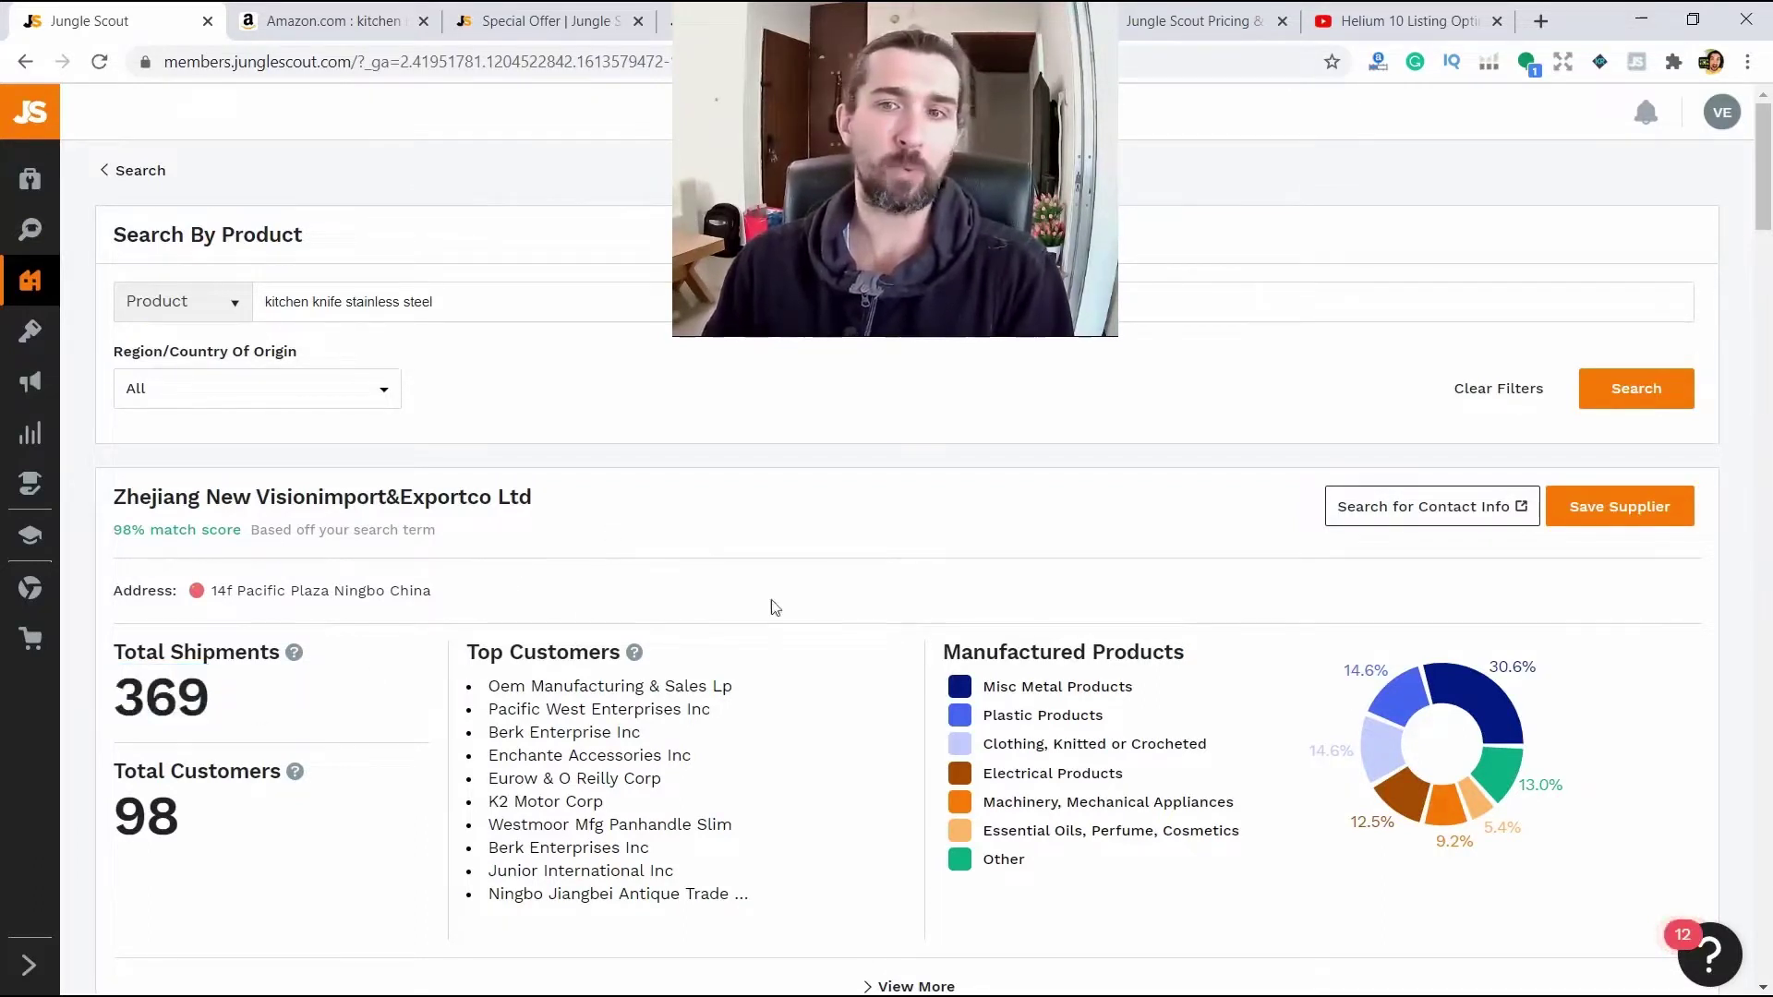
double_click(157, 697)
click(353, 688)
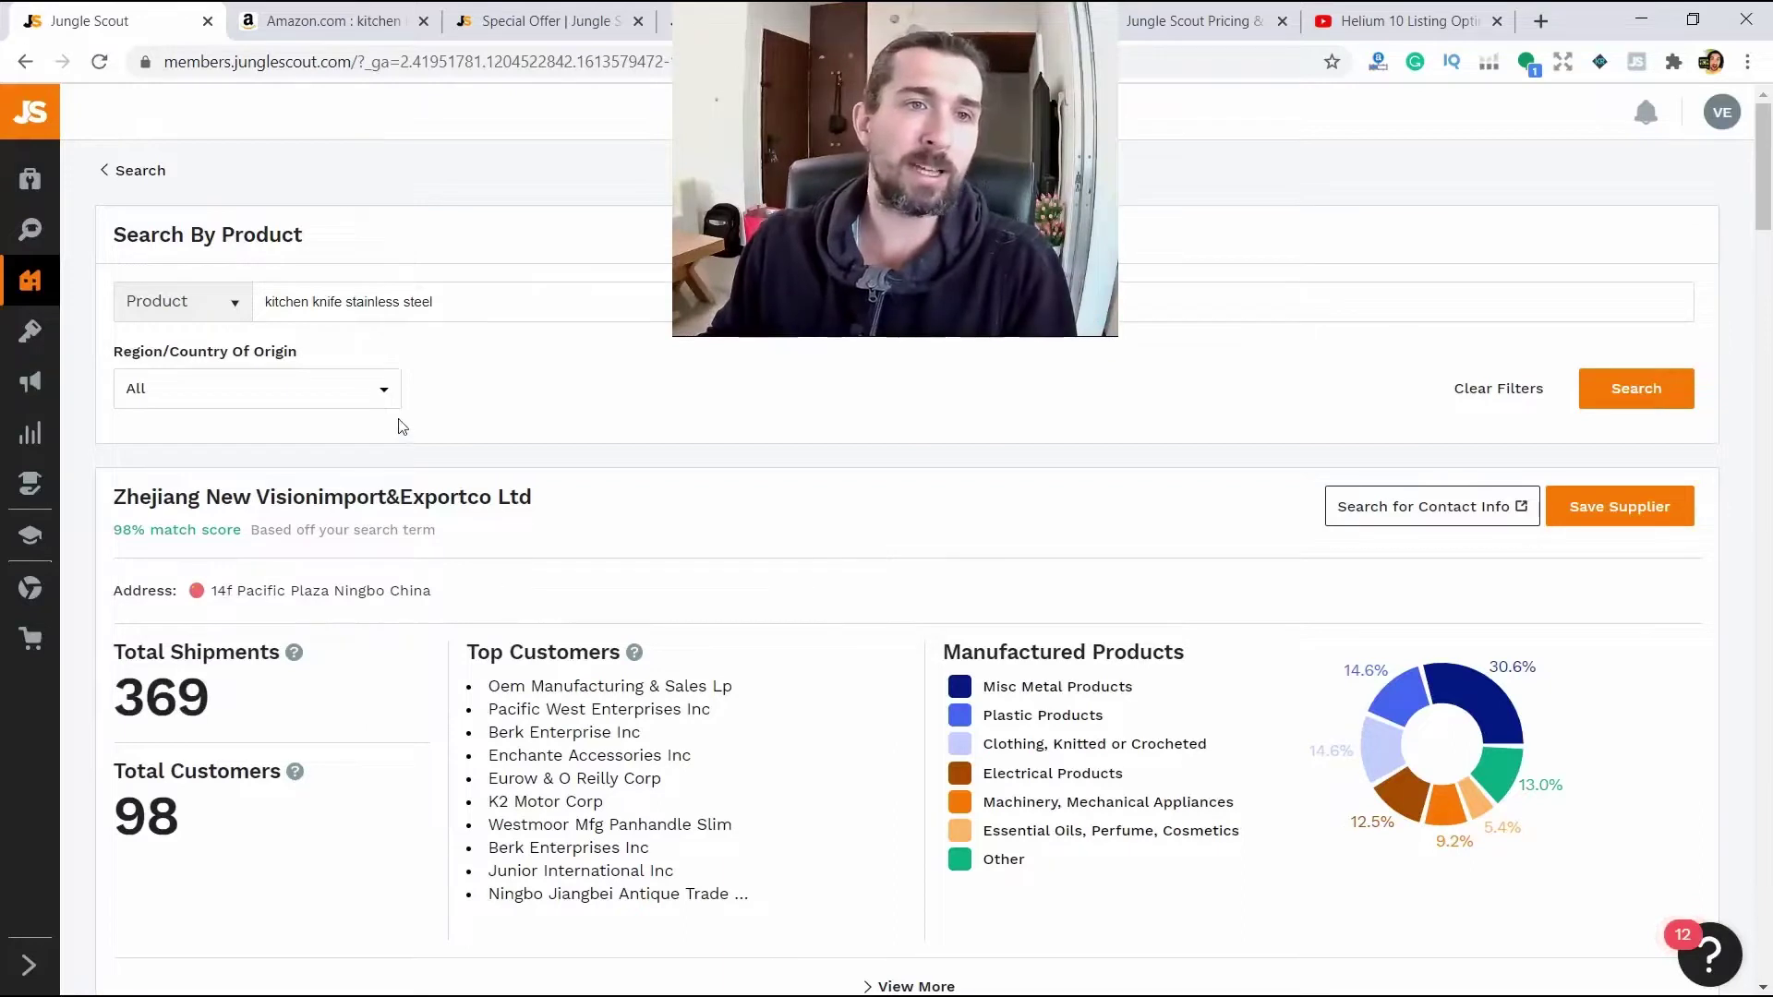
Uncheck China, Canada and Chile in the Region/Country Of Origin filter
click(305, 389)
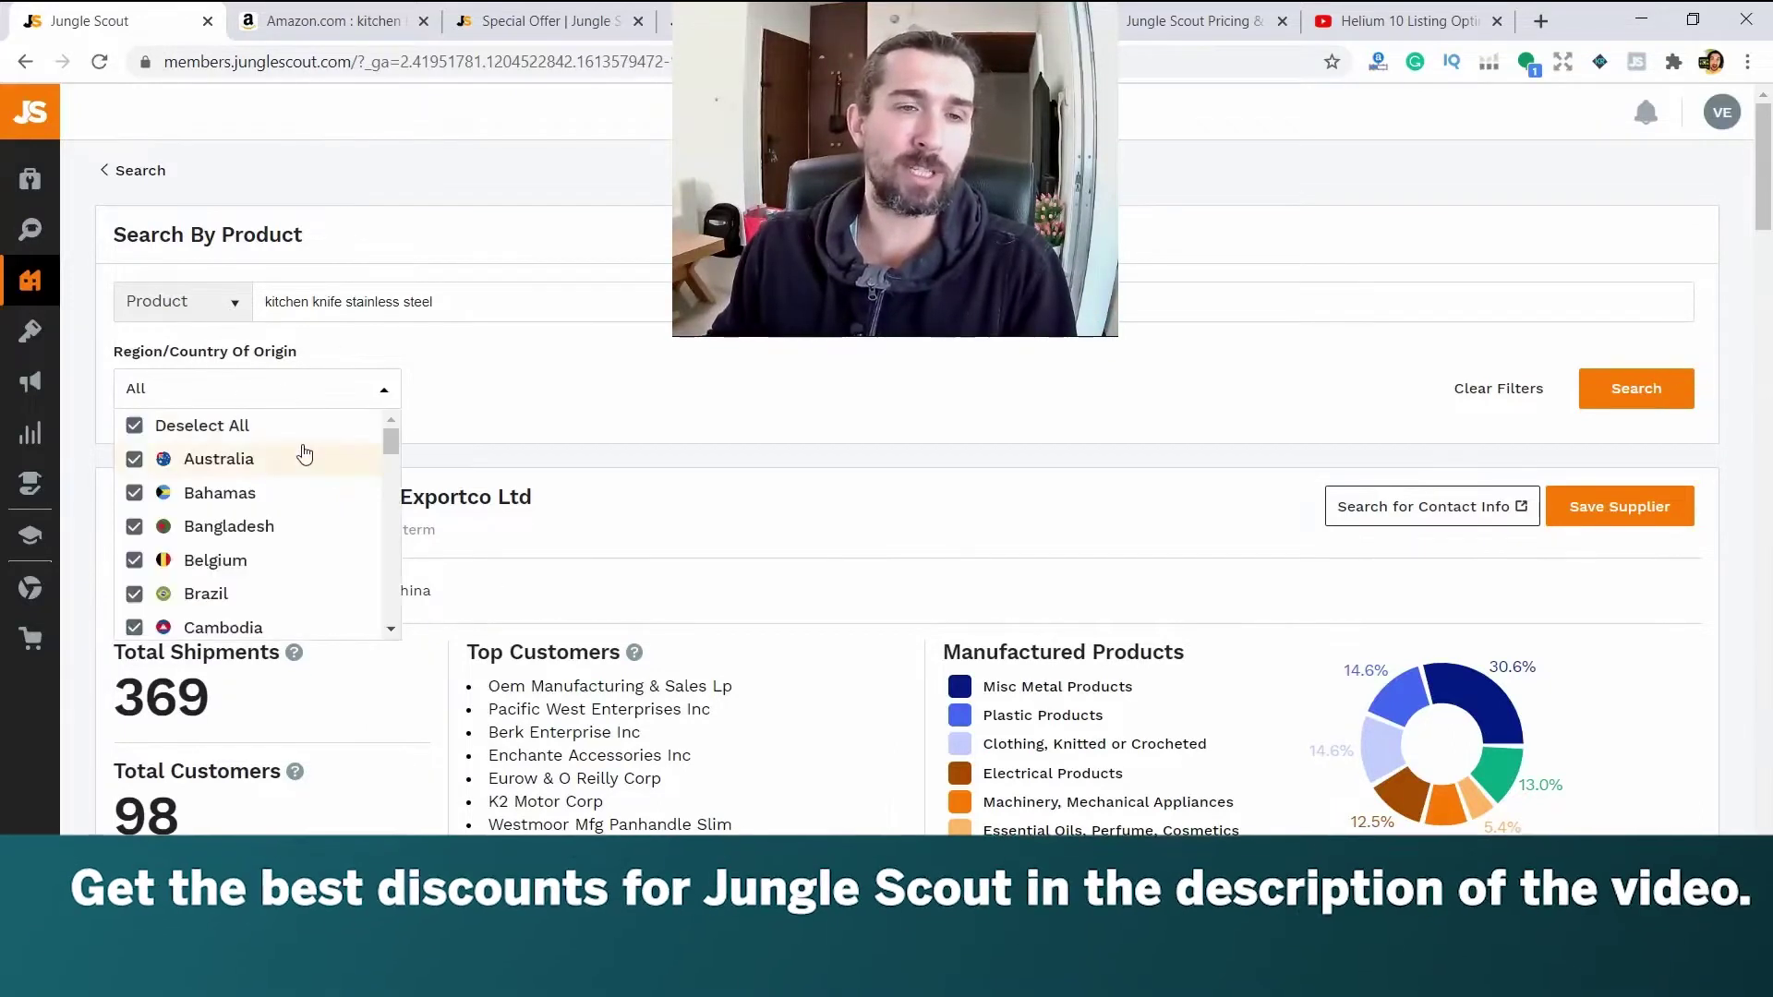
scroll(250, 471, down, 3)
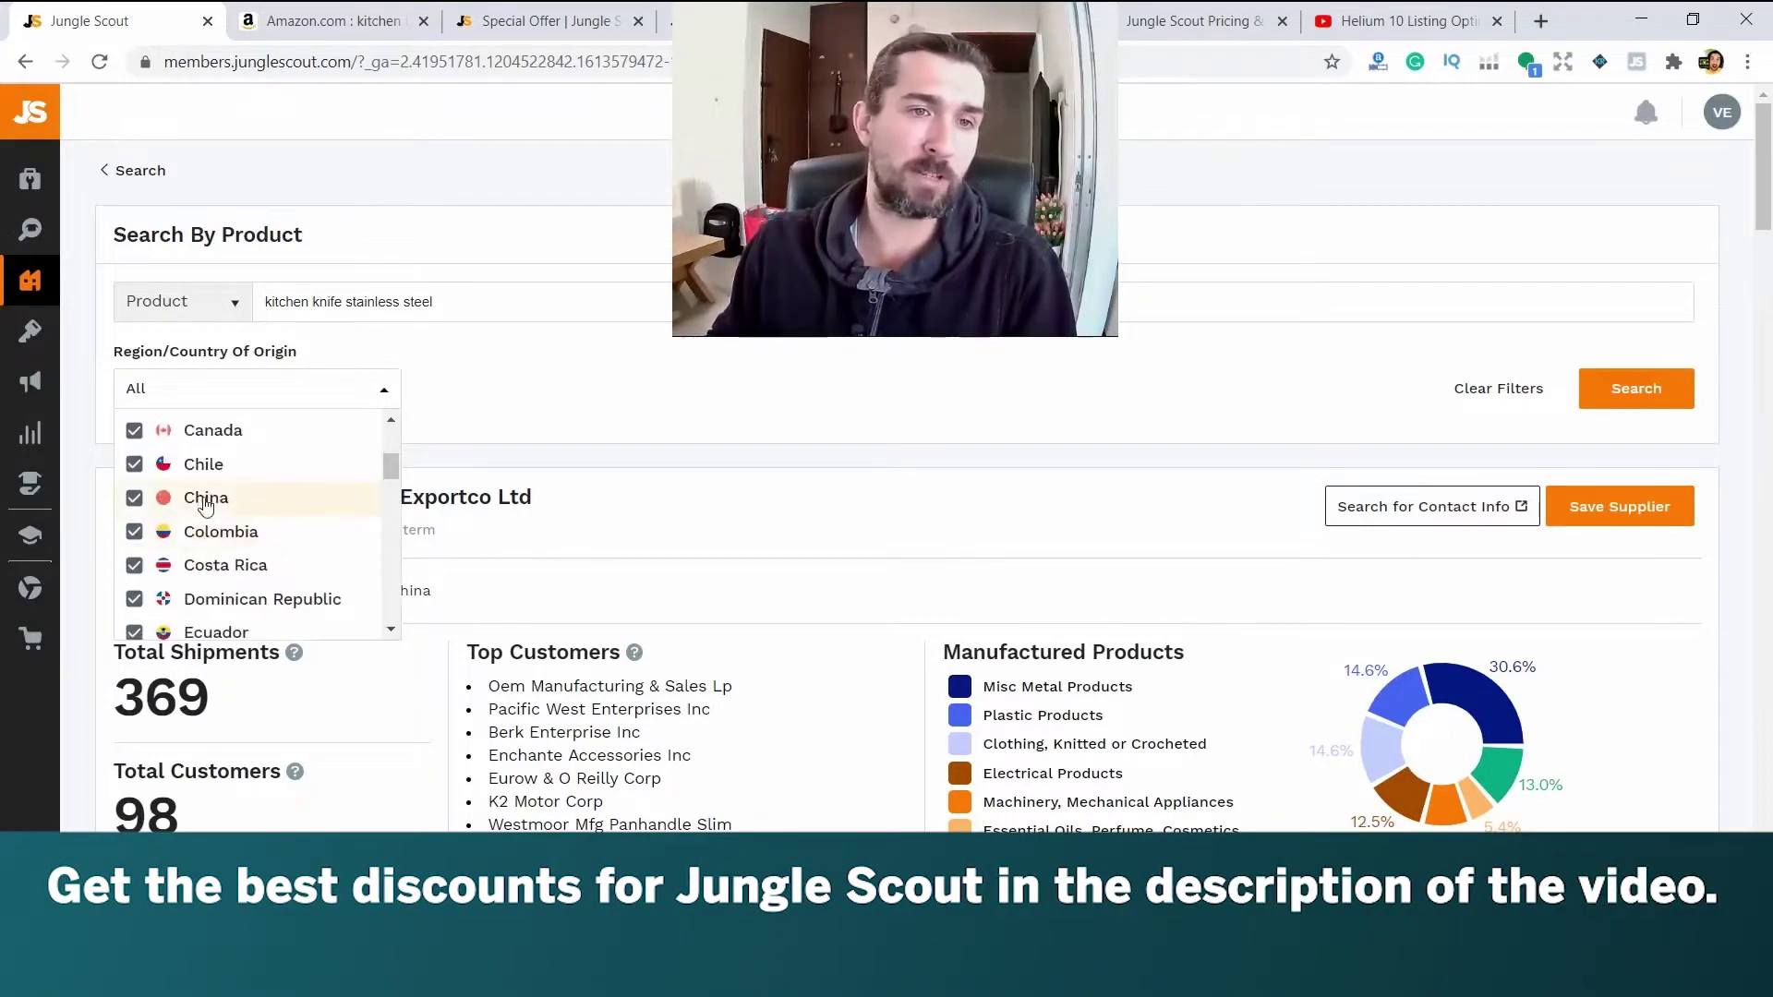
click(134, 498)
click(134, 430)
click(134, 463)
scroll(231, 480, up, 2)
click(234, 387)
Clear all origin countries, keep only India, and rerun the supplier search
click(349, 392)
scroll(374, 449, up, 3)
double_click(134, 424)
scroll(179, 459, down, 3)
scroll(180, 461, down, 3)
scroll(138, 554, up, 3)
click(134, 556)
click(857, 419)
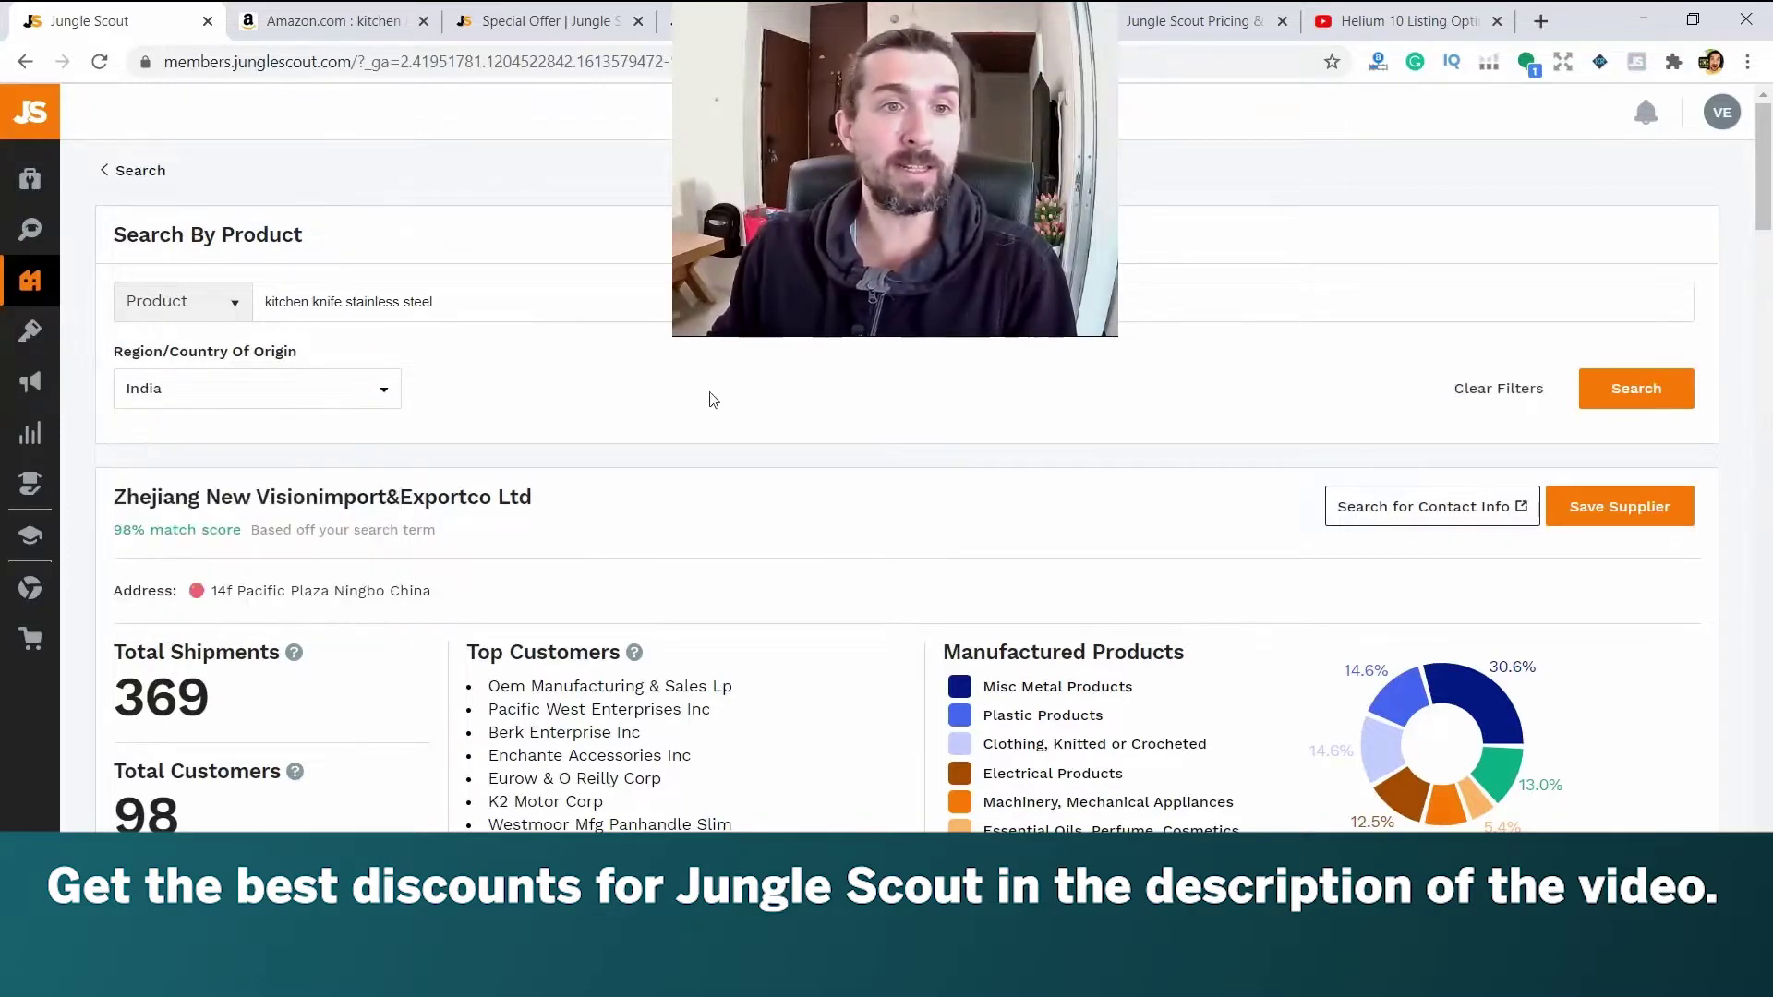
click(1636, 388)
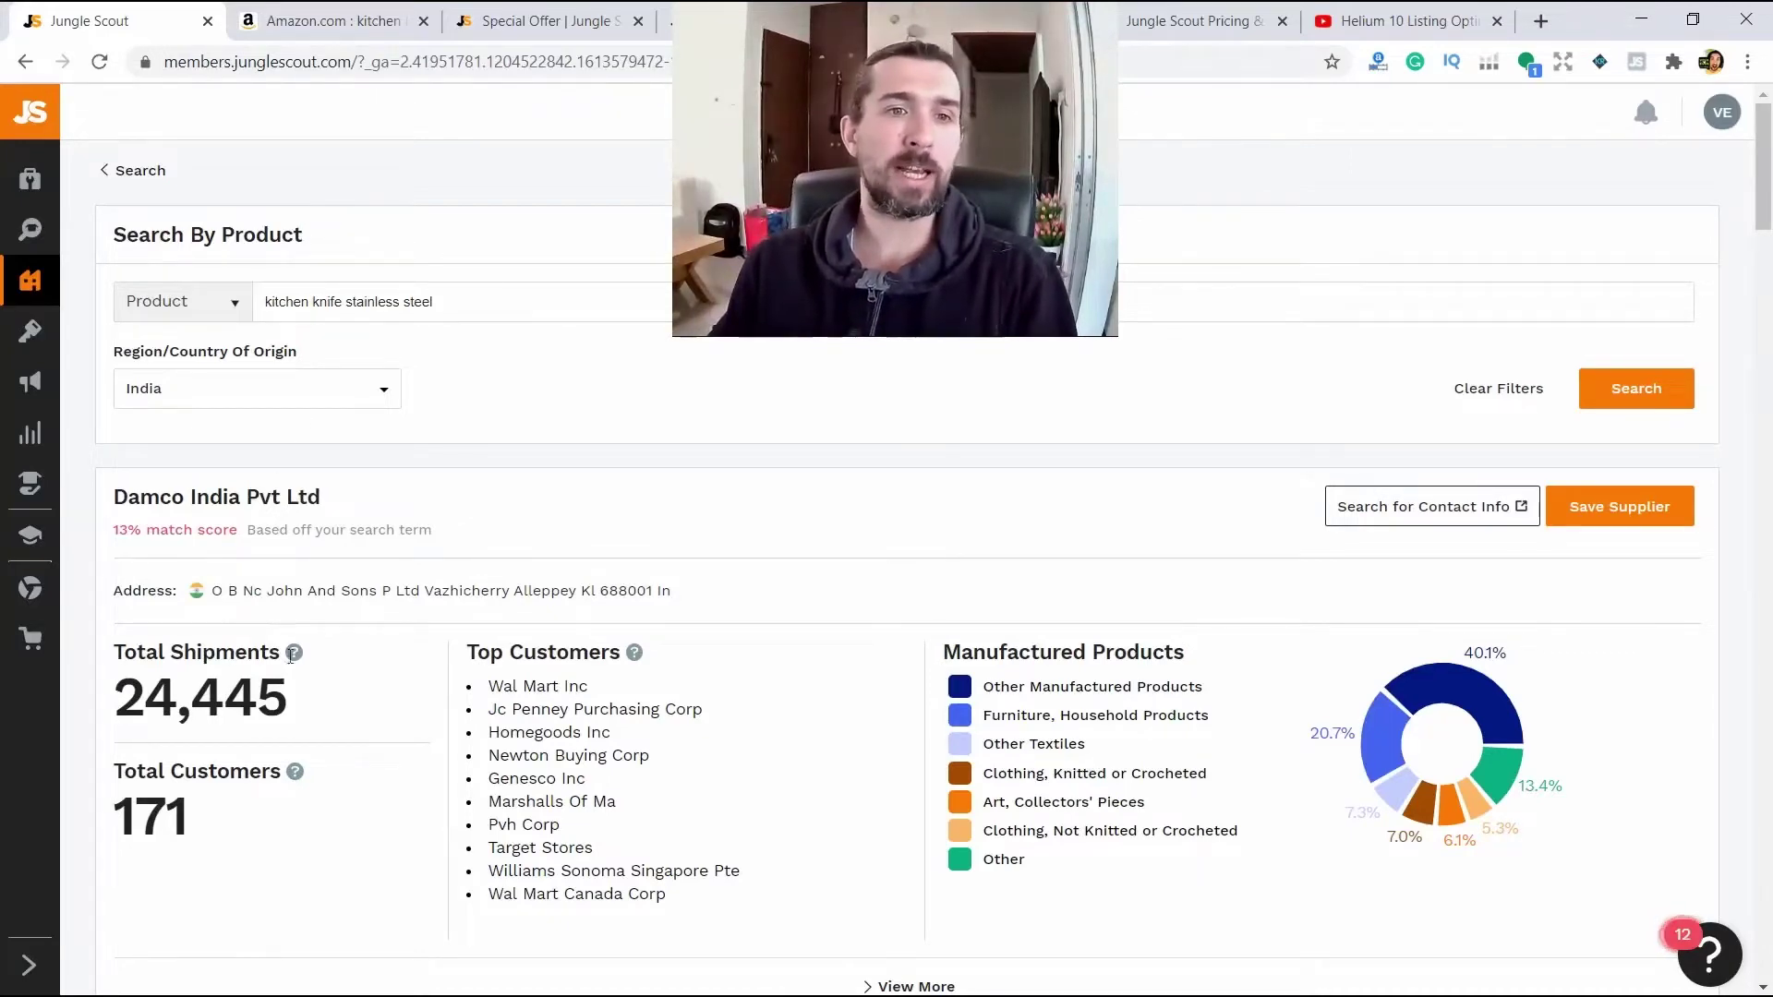
Expand and collapse Damco India Pvt Ltd's shipment history chart to review it
scroll(905, 583, down, 3)
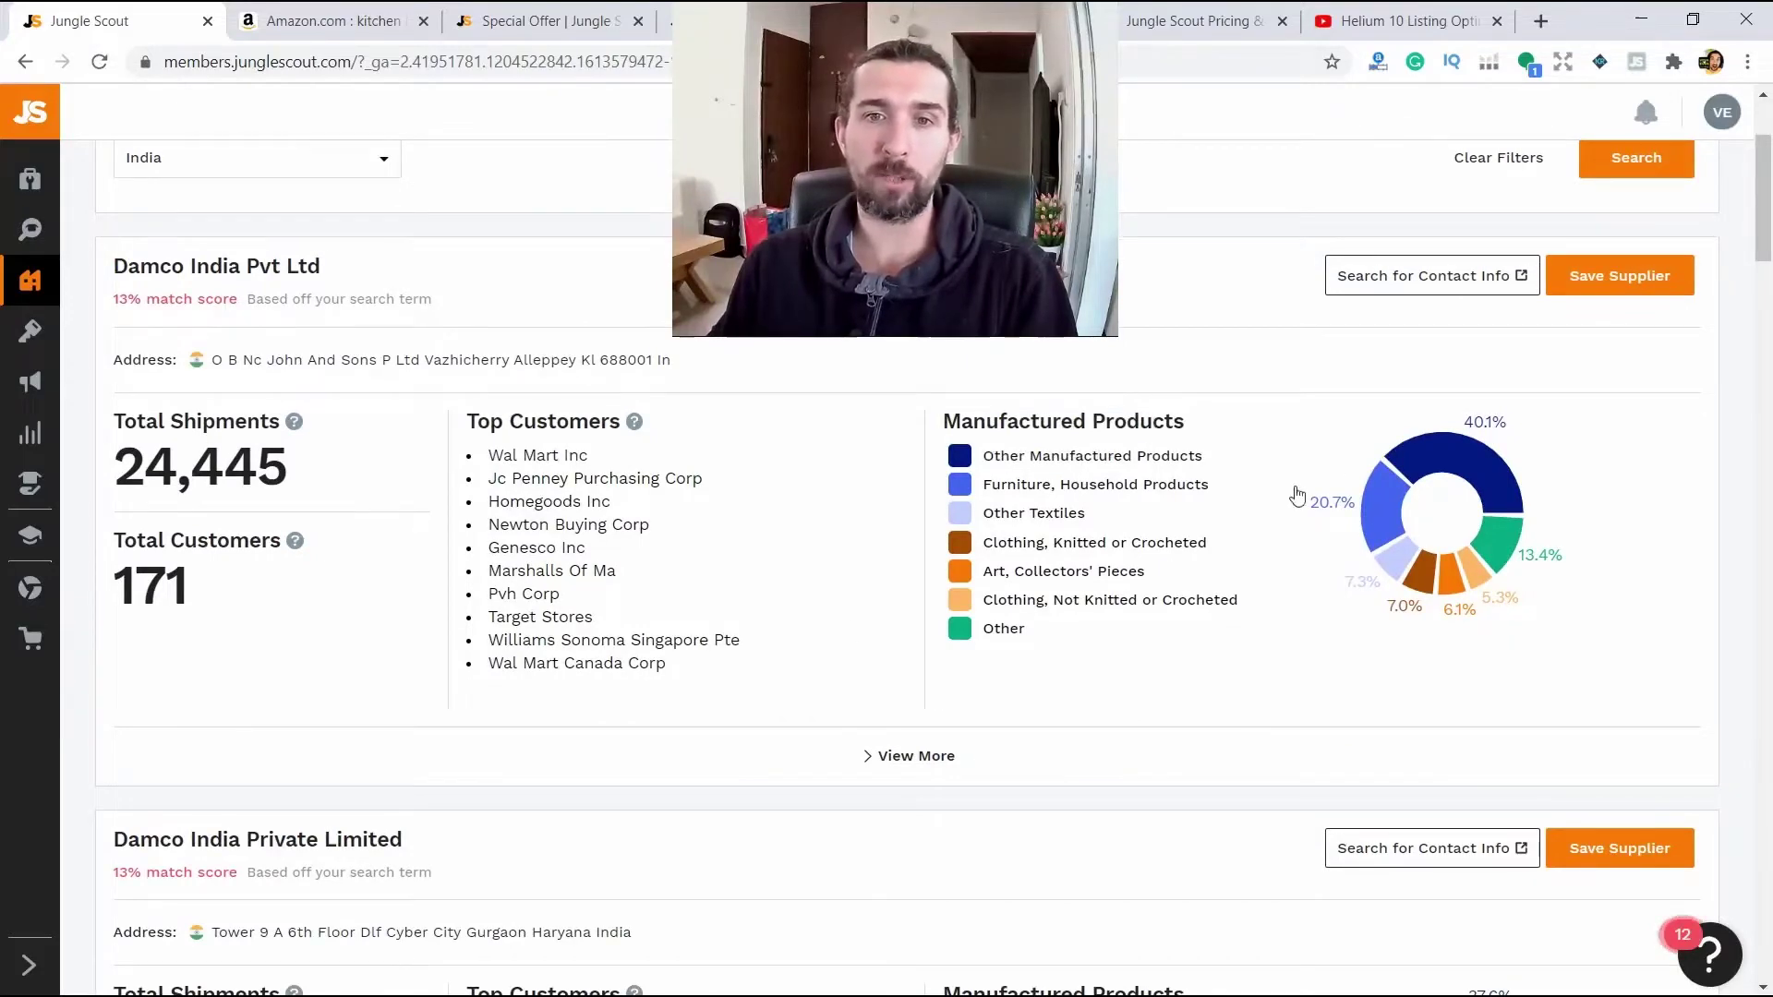
scroll(806, 511, up, 3)
scroll(533, 439, down, 6)
scroll(533, 439, up, 4)
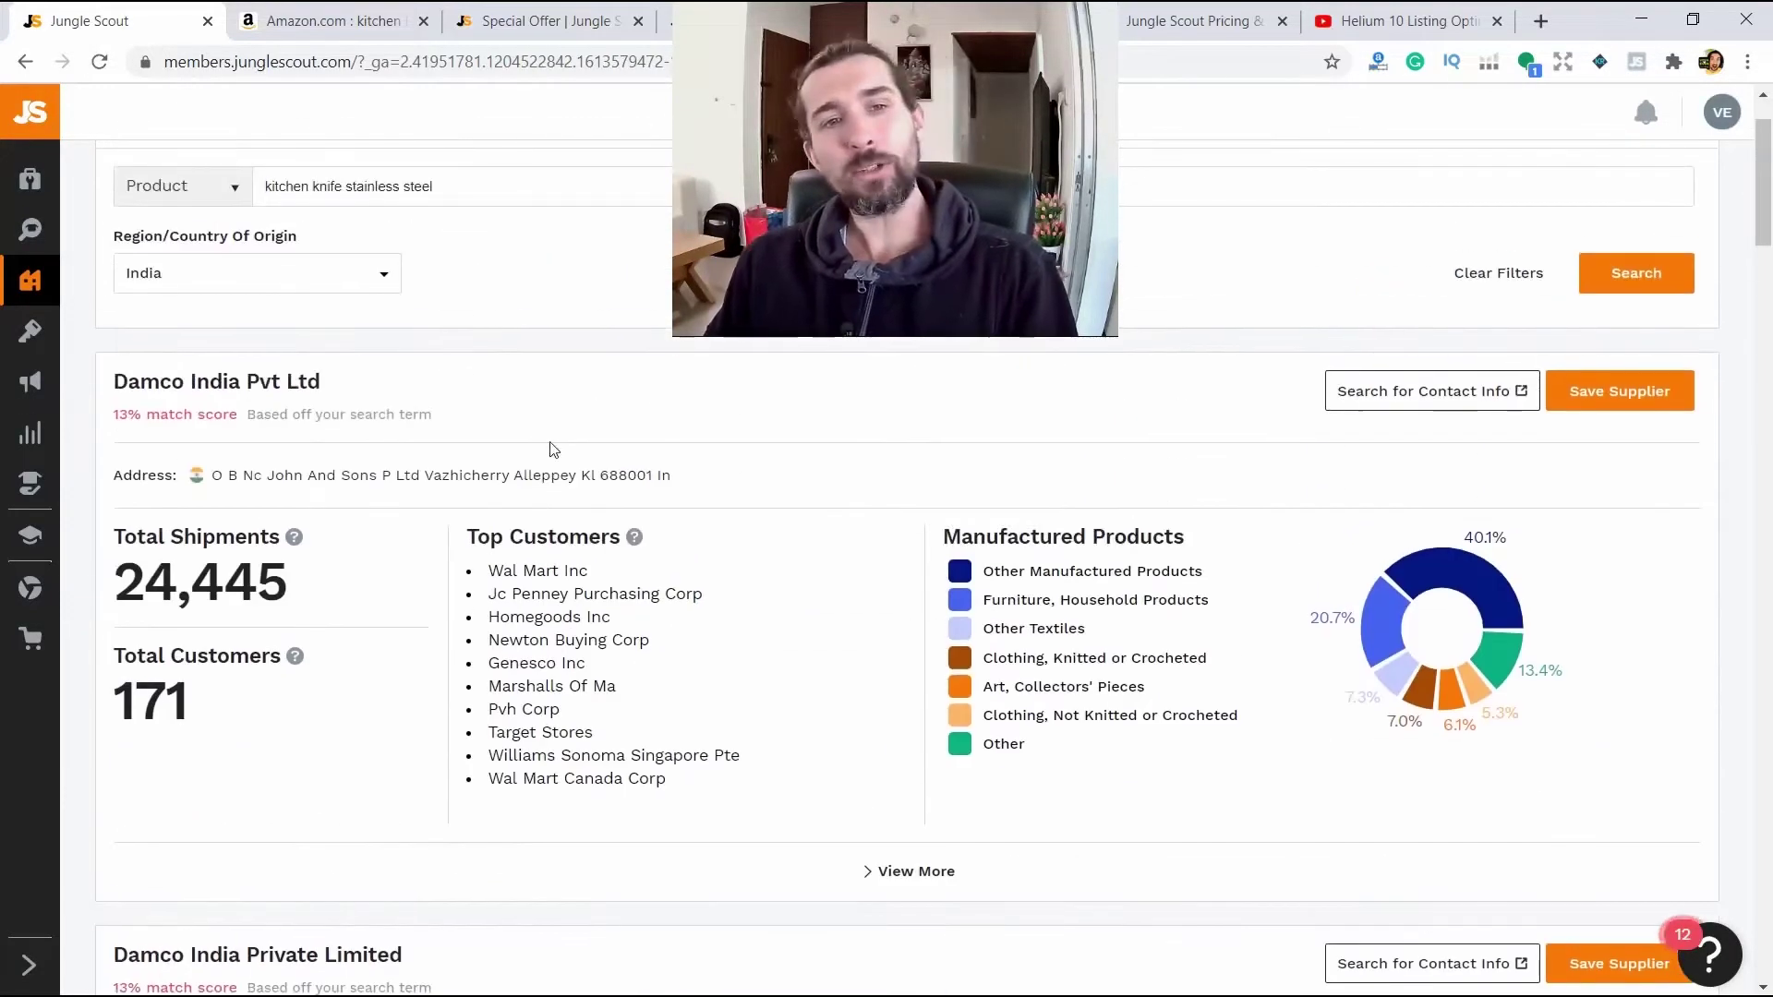
click(915, 871)
scroll(906, 812, down, 5)
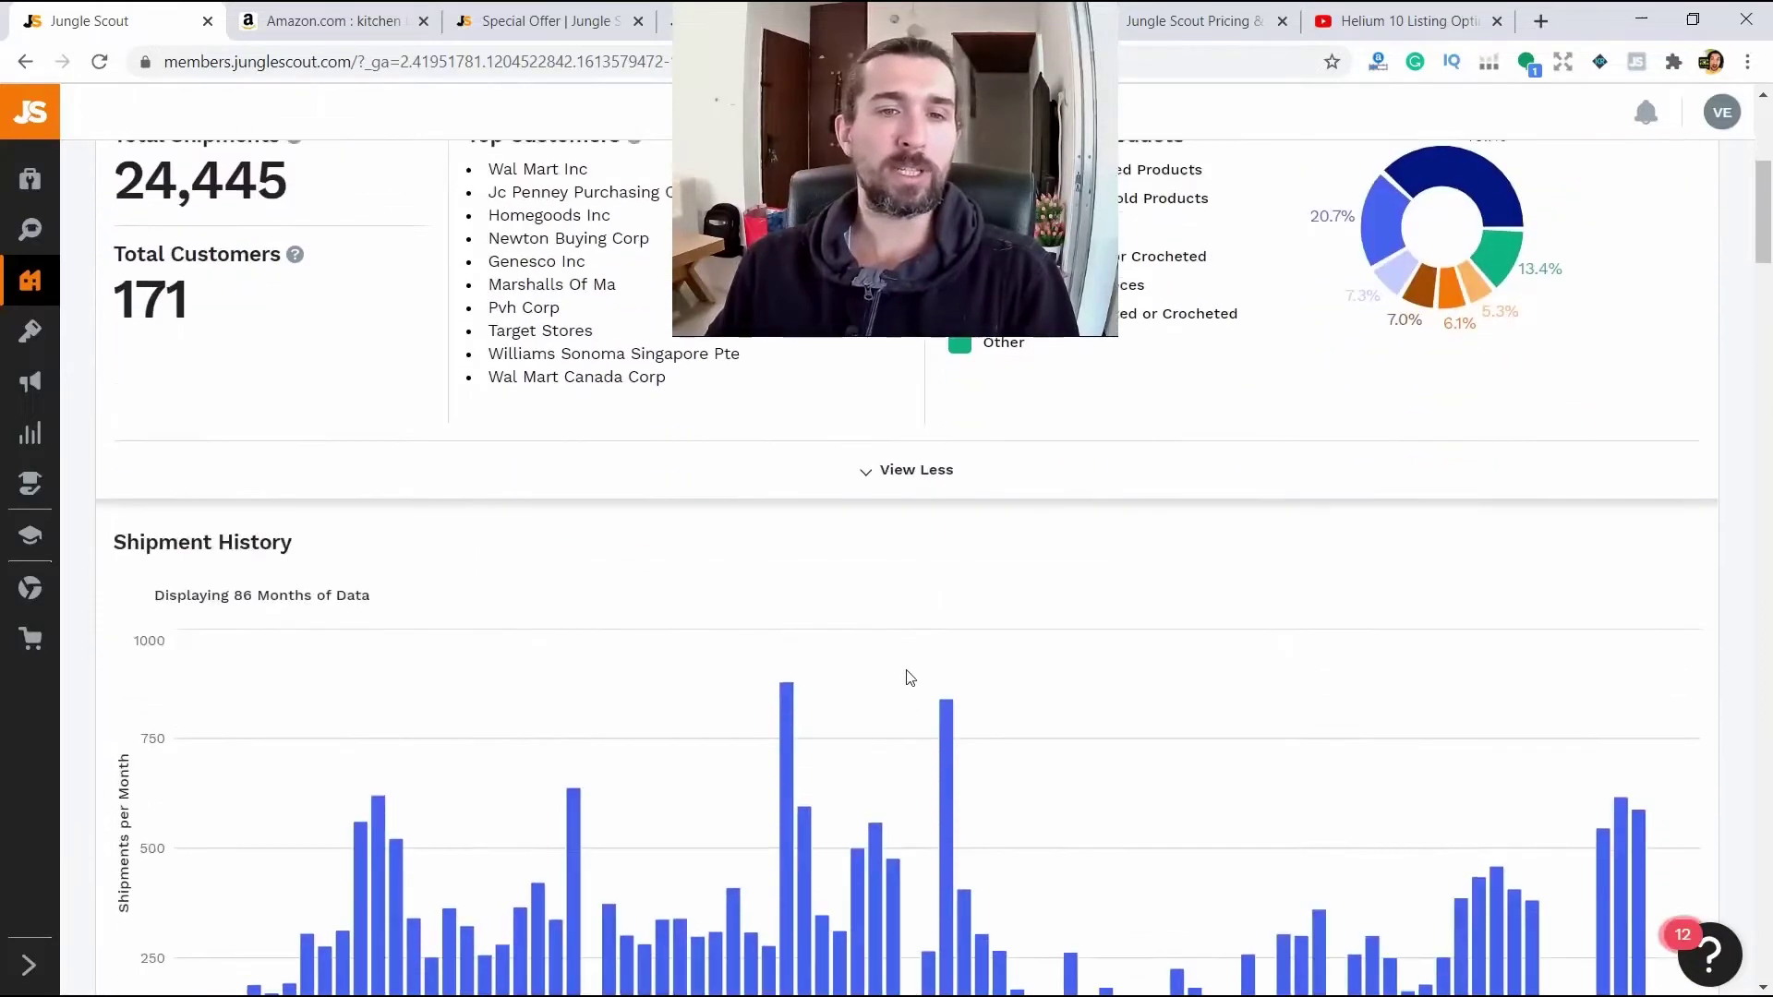
scroll(936, 659, up, 1)
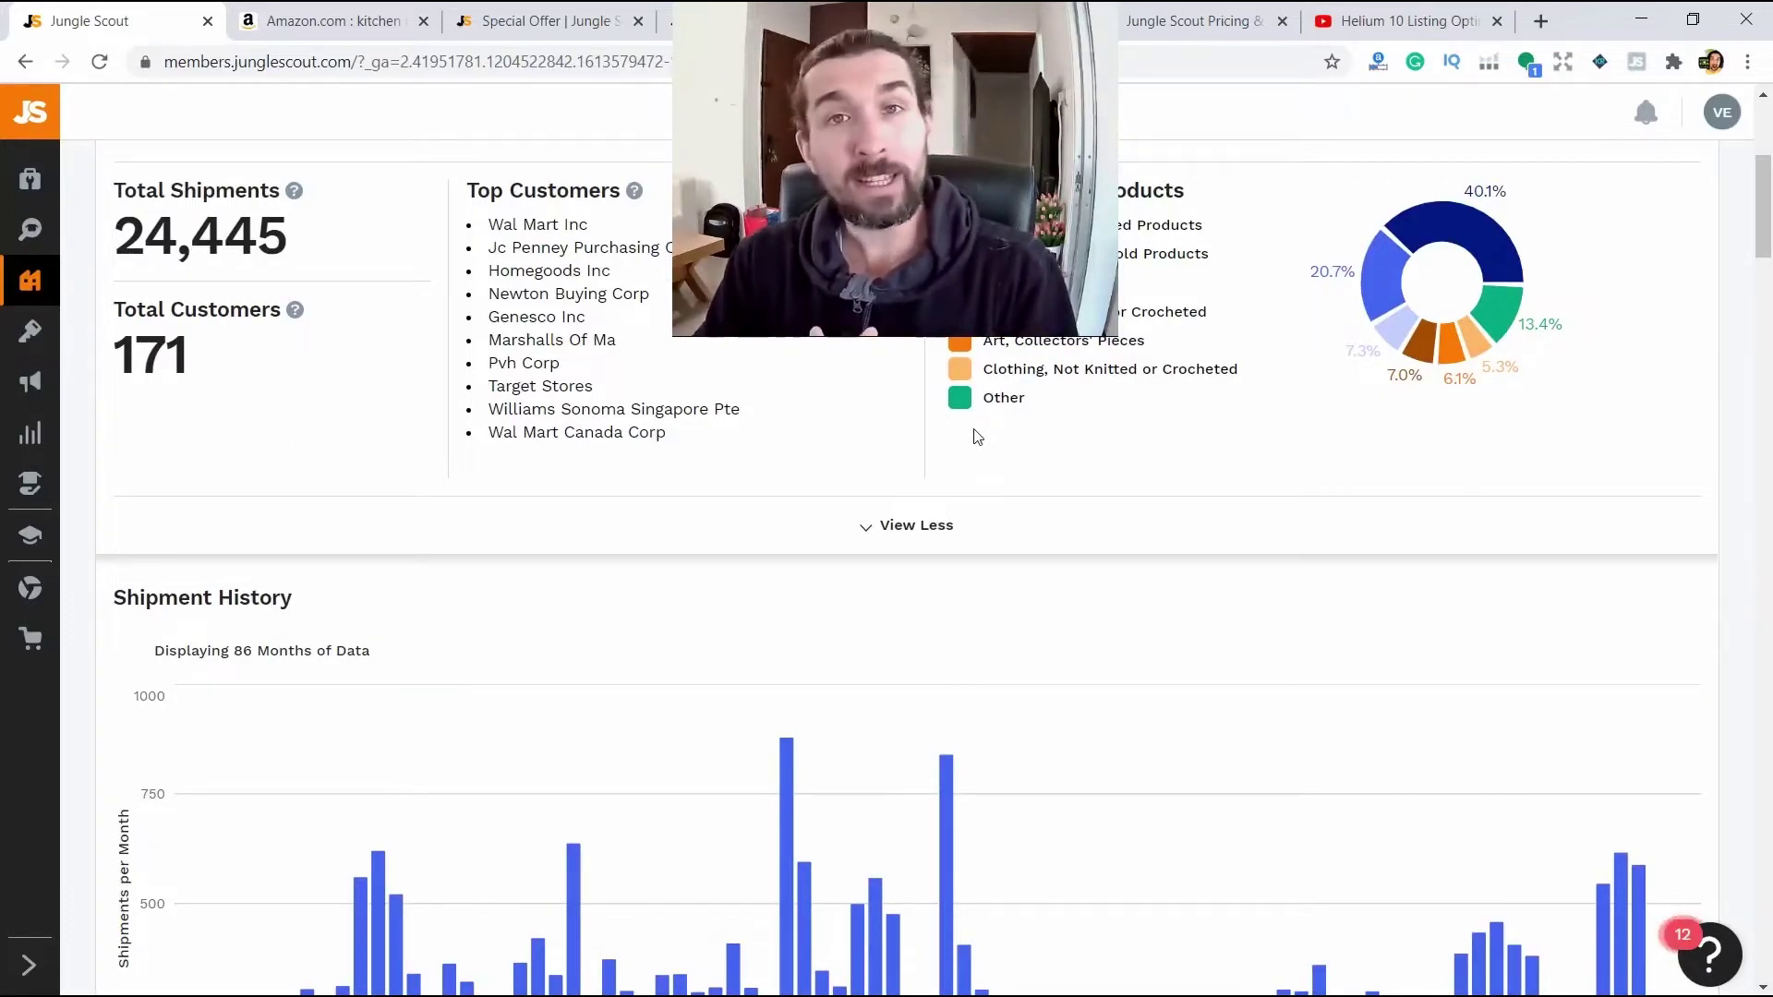
click(918, 543)
scroll(1717, 212, up, 3)
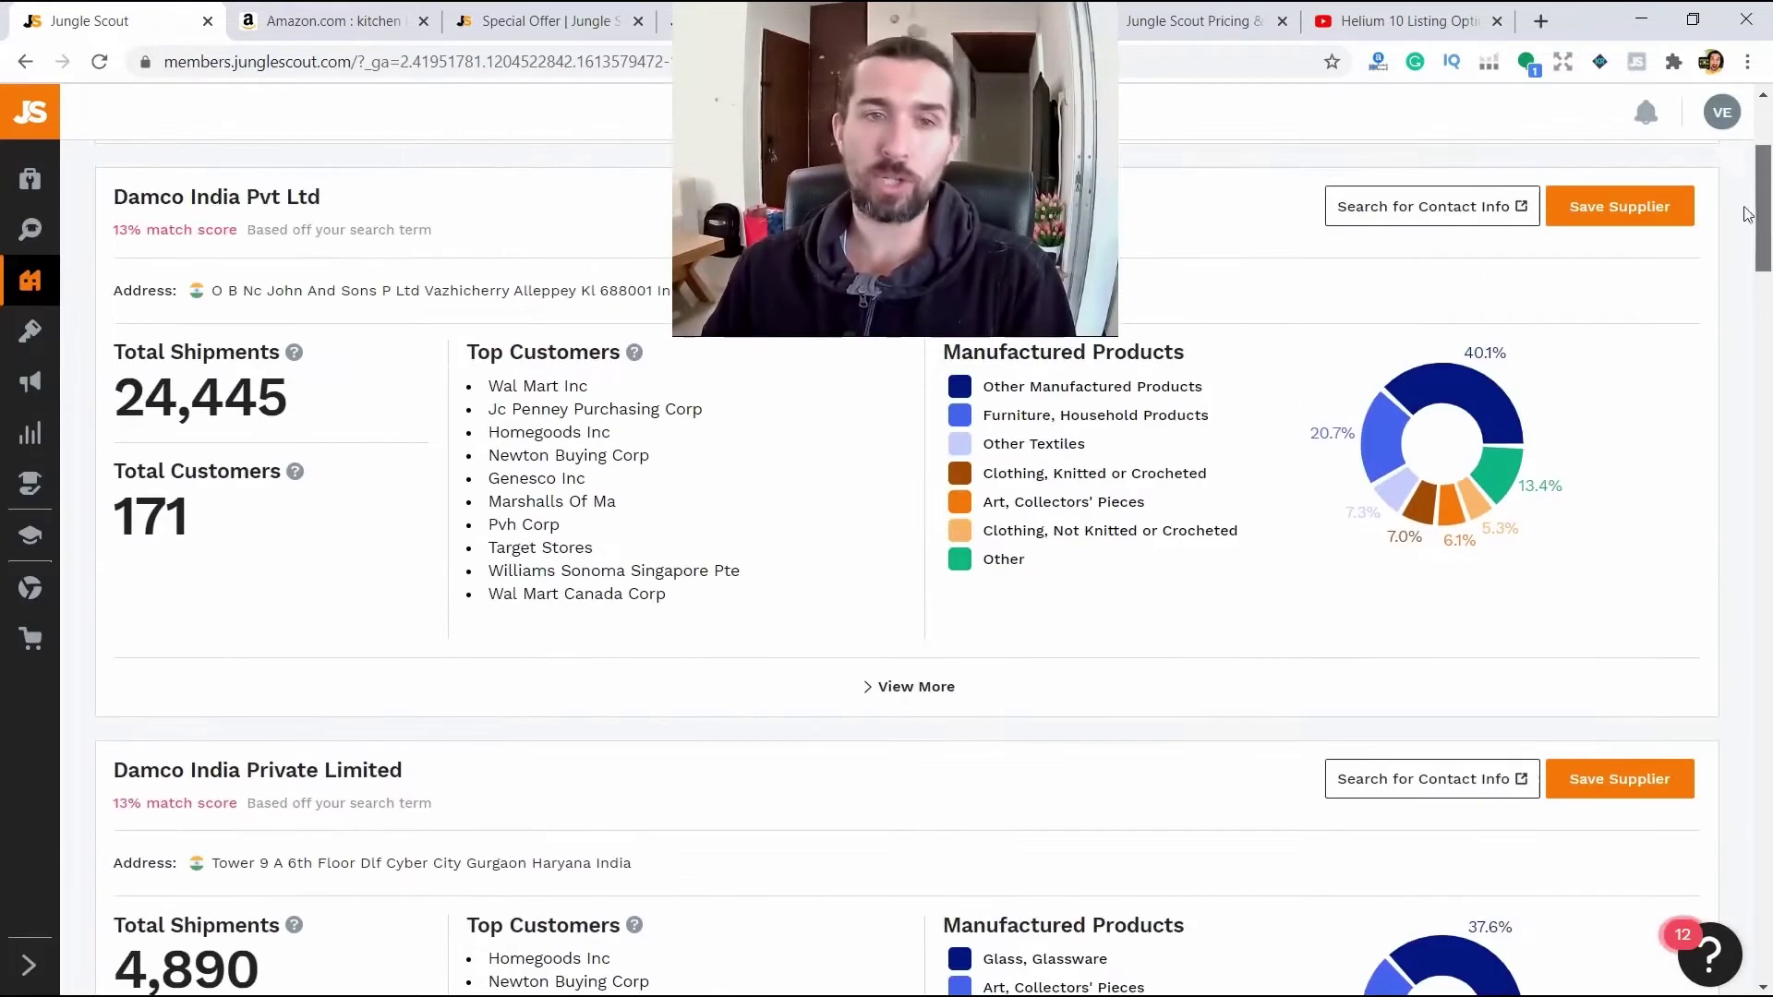
scroll(918, 443, down, 3)
click(919, 455)
scroll(831, 600, down, 1)
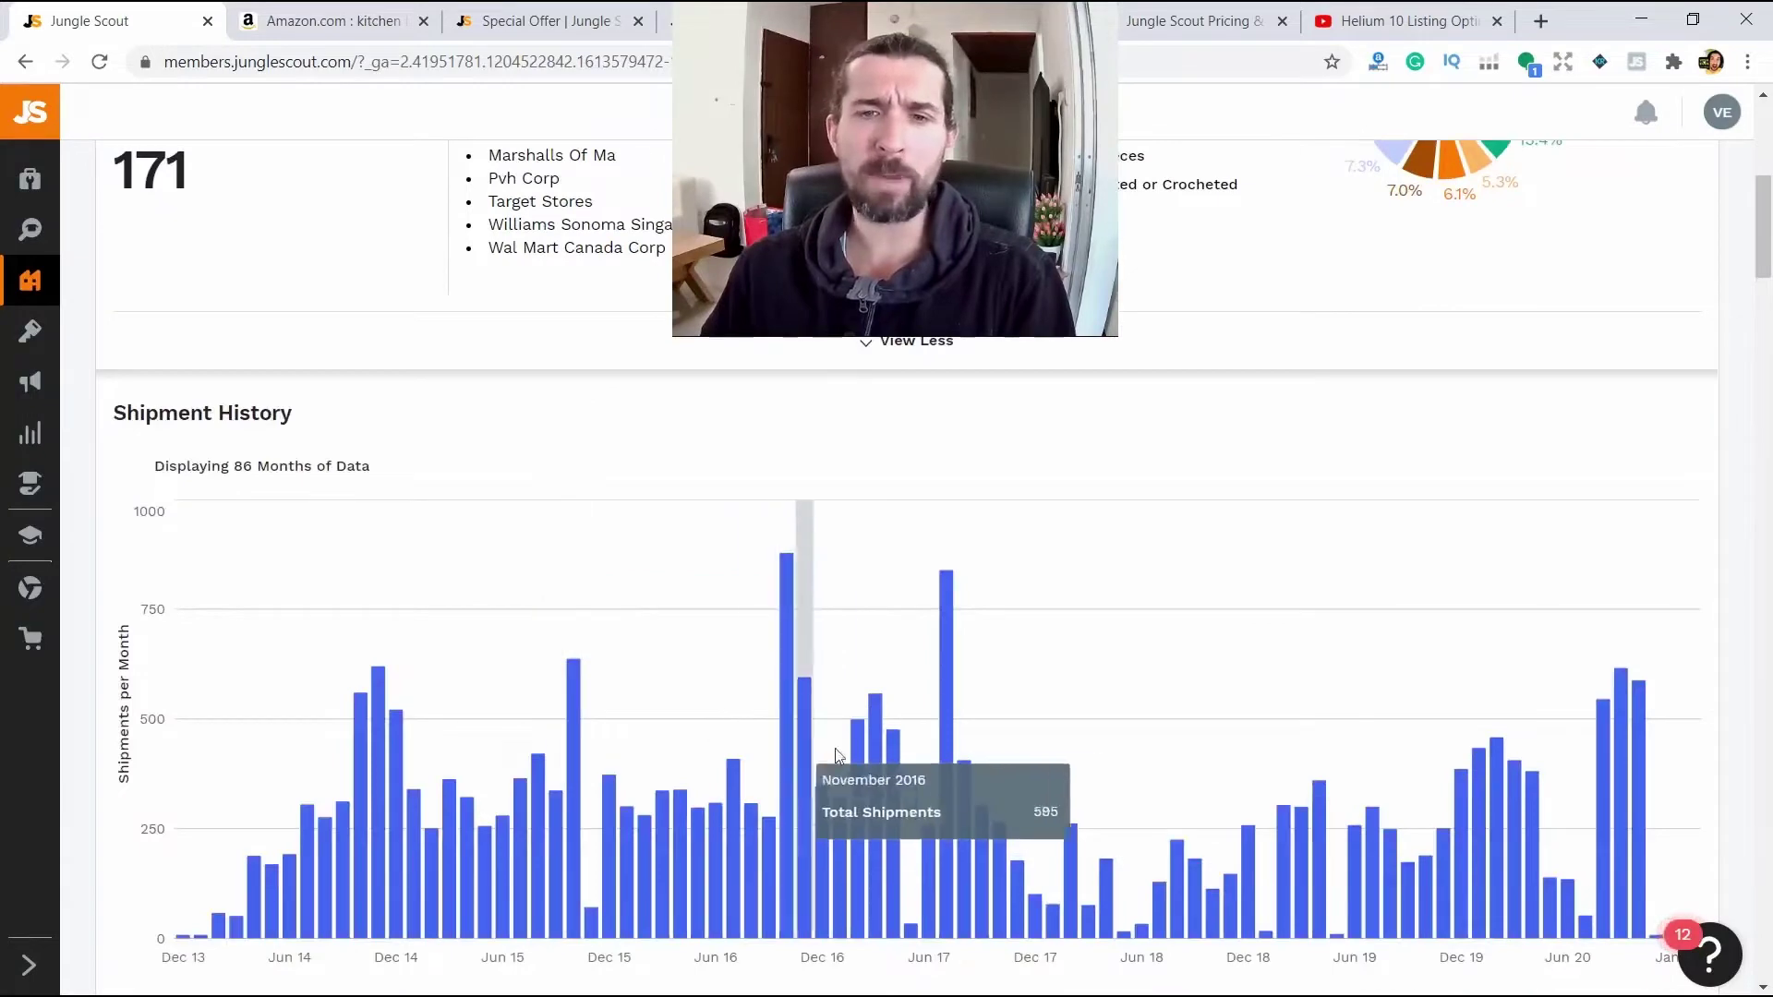
click(870, 345)
scroll(1558, 591, up, 5)
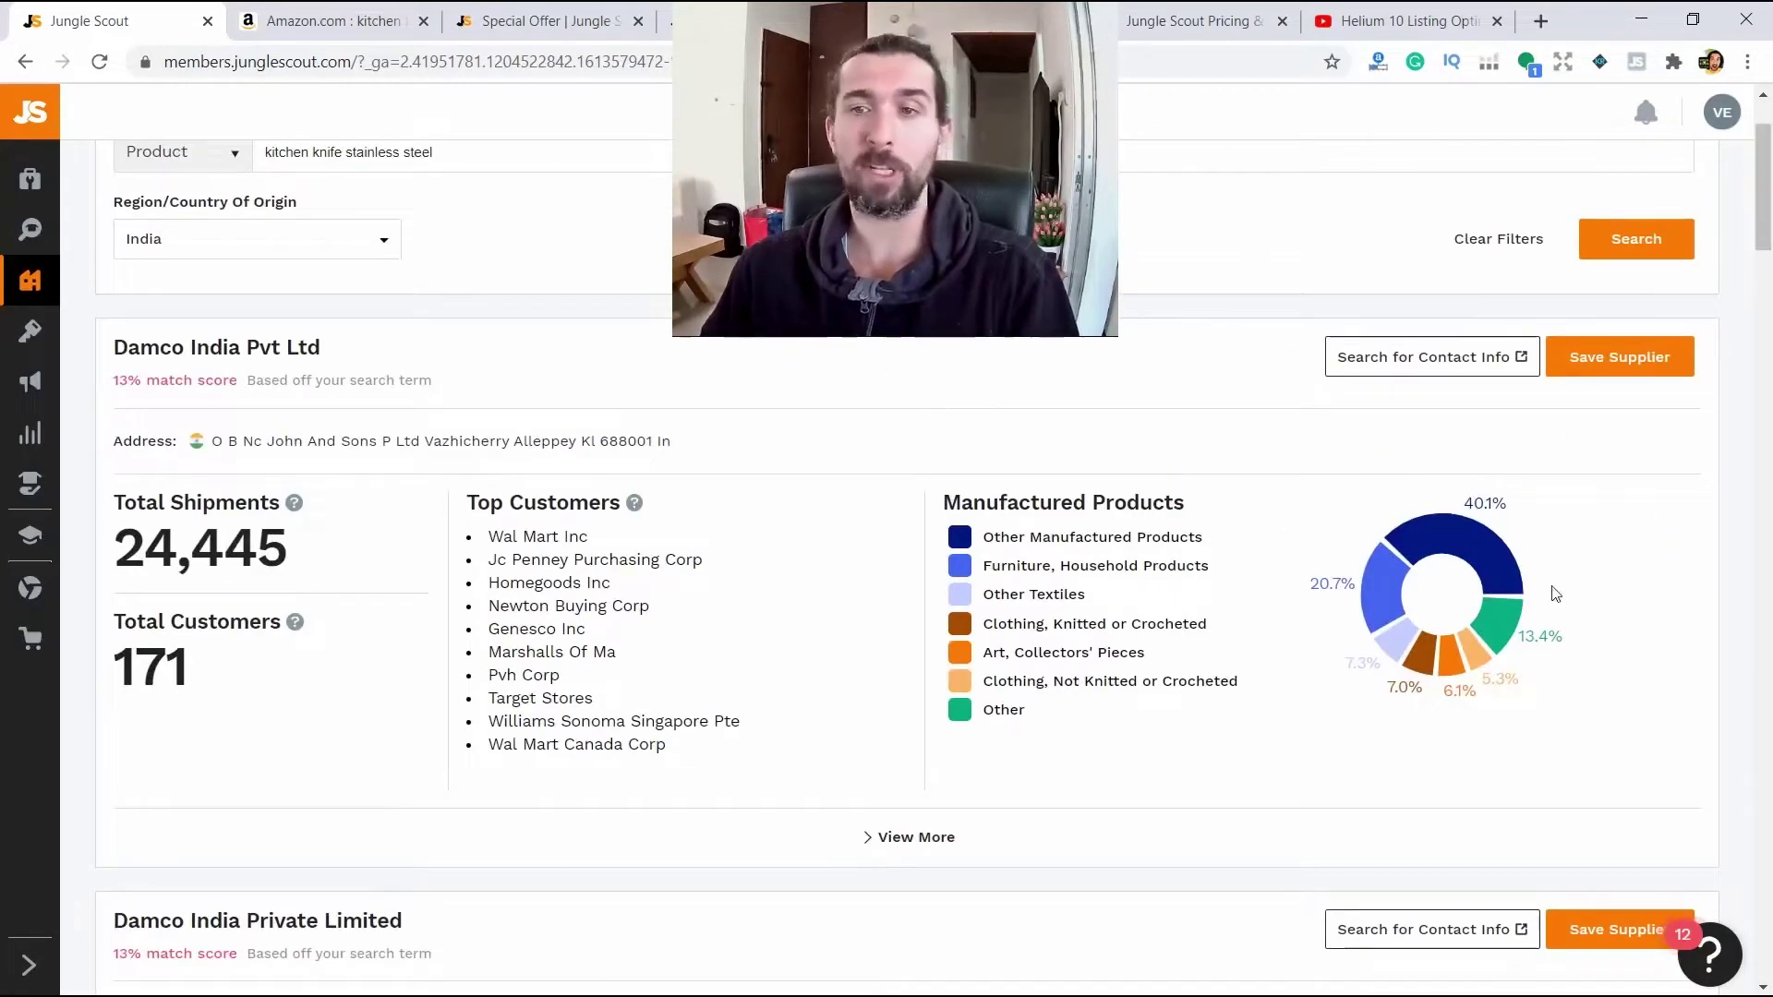
scroll(1514, 369, down, 1)
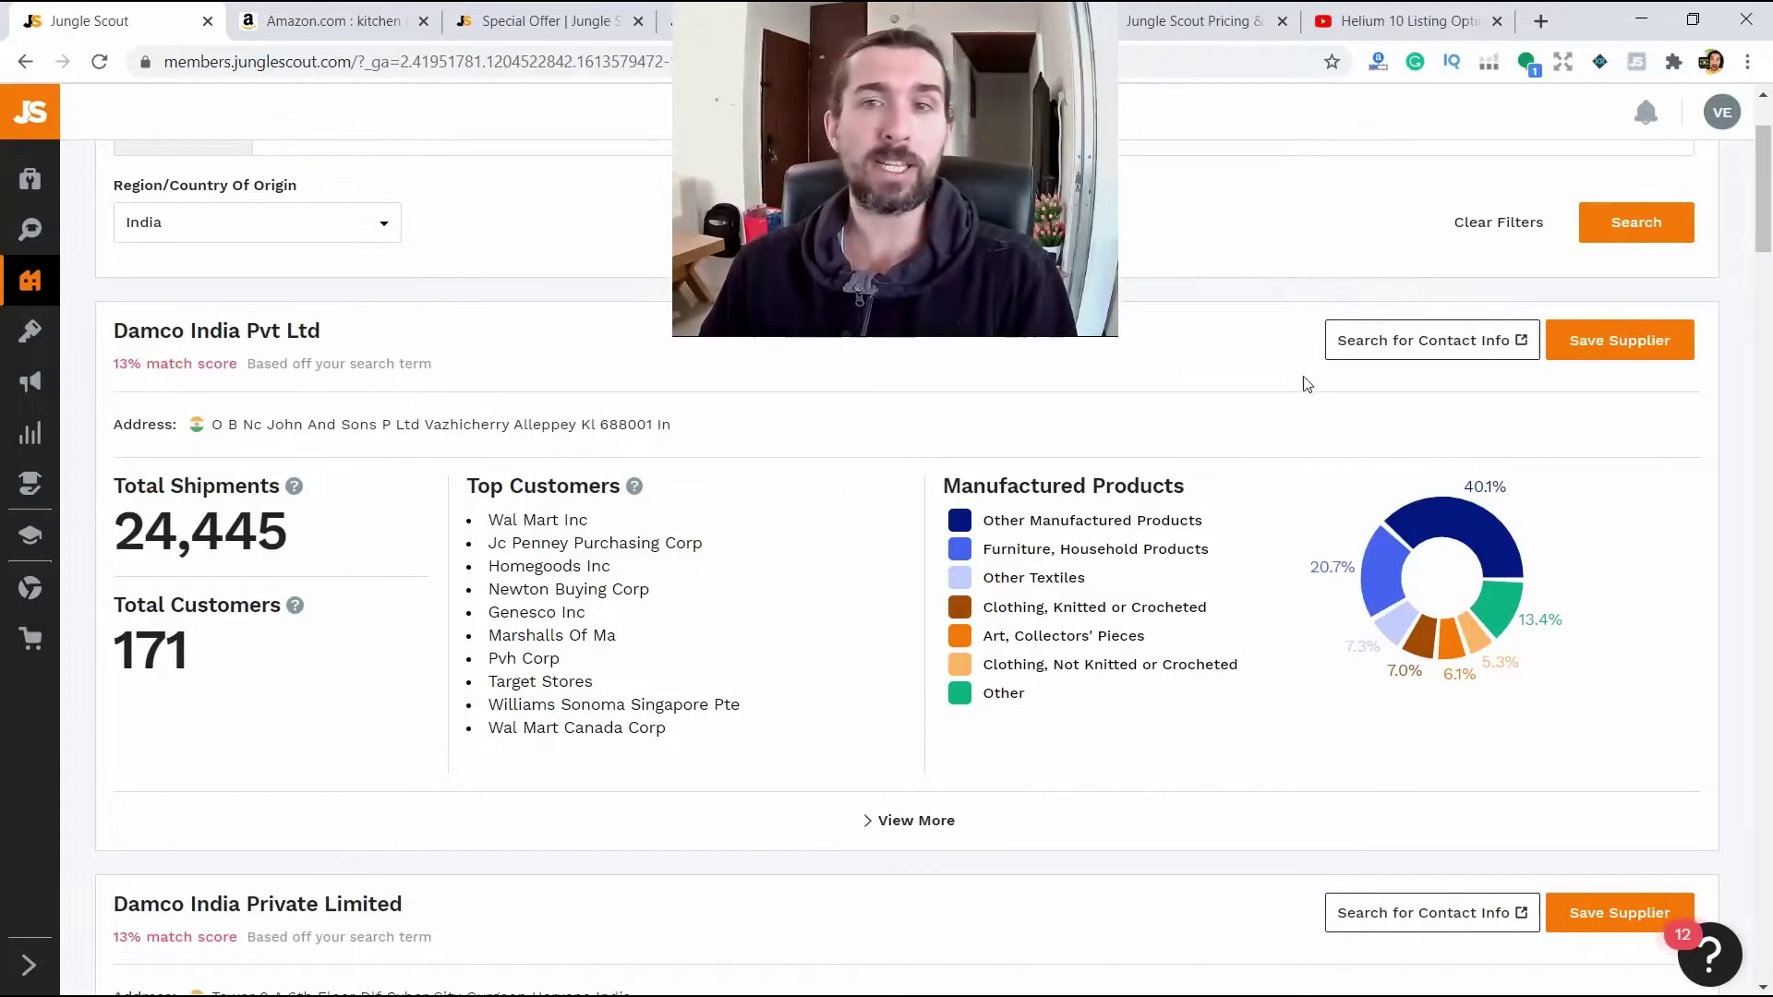
Highlight Damco India Pvt Ltd's supplier name and address line on its card
mouse_move(117, 318)
mouse_down()
mouse_move(293, 325)
mouse_move(111, 325)
mouse_up()
click(294, 325)
click(621, 413)
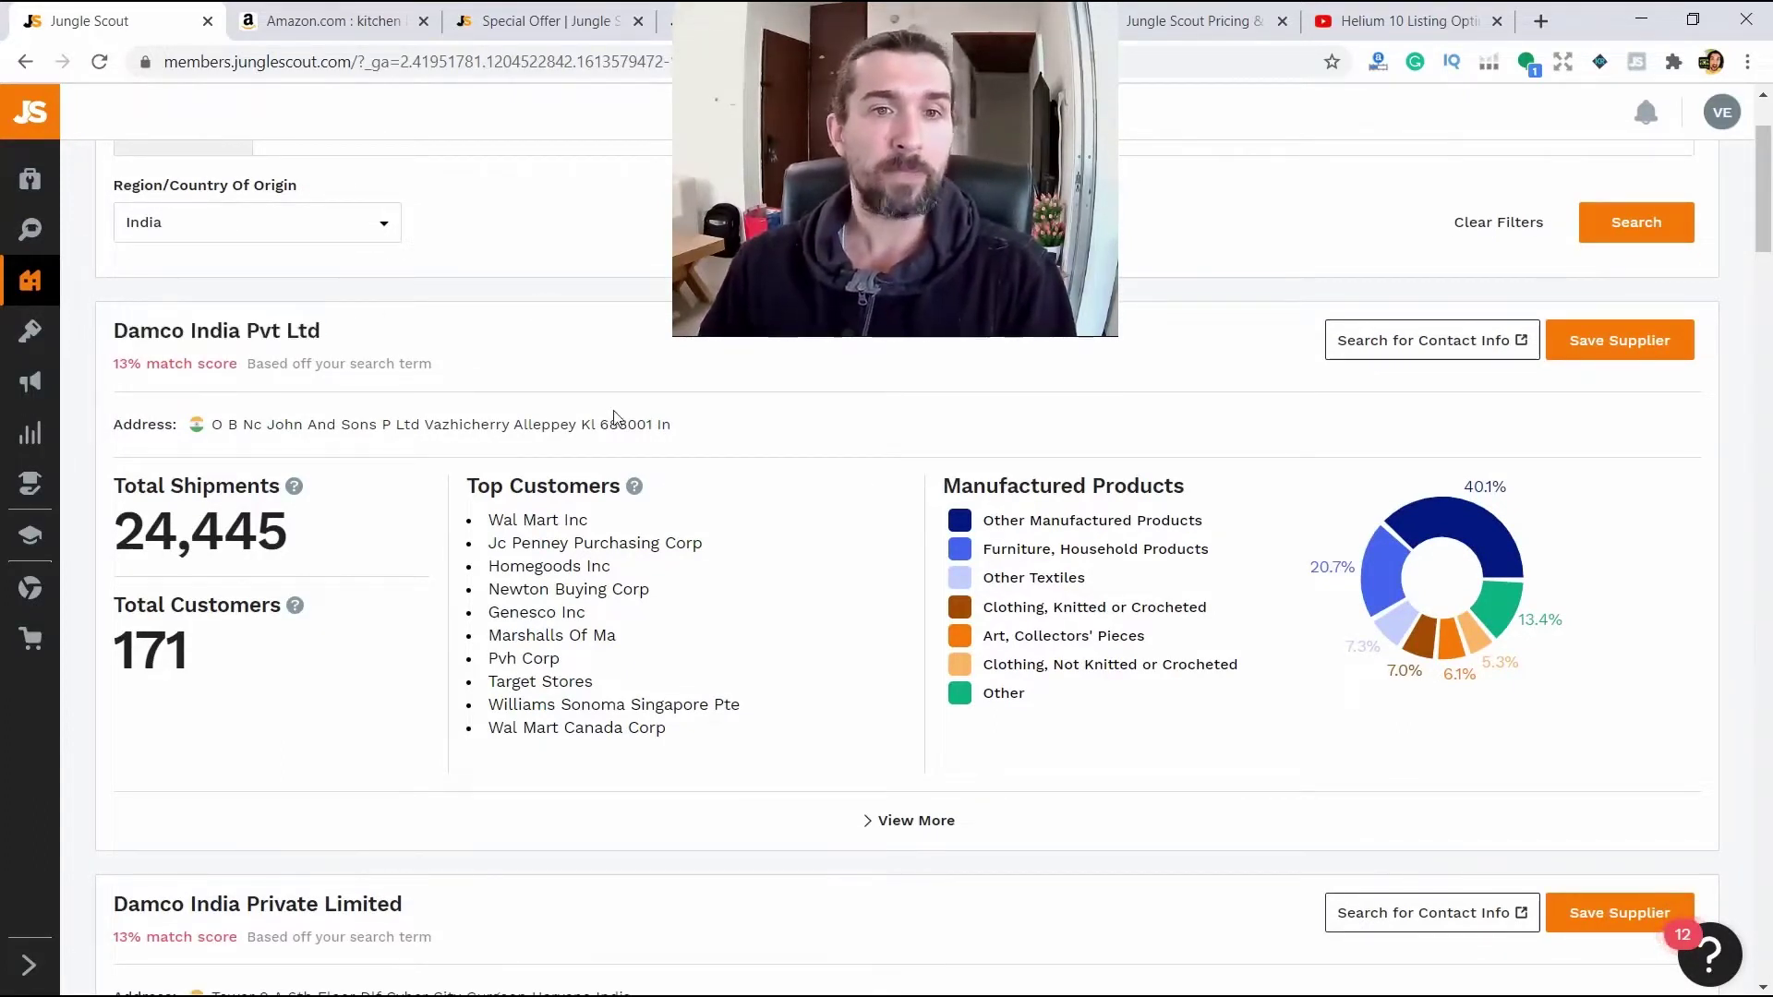
drag(565, 420, 596, 423)
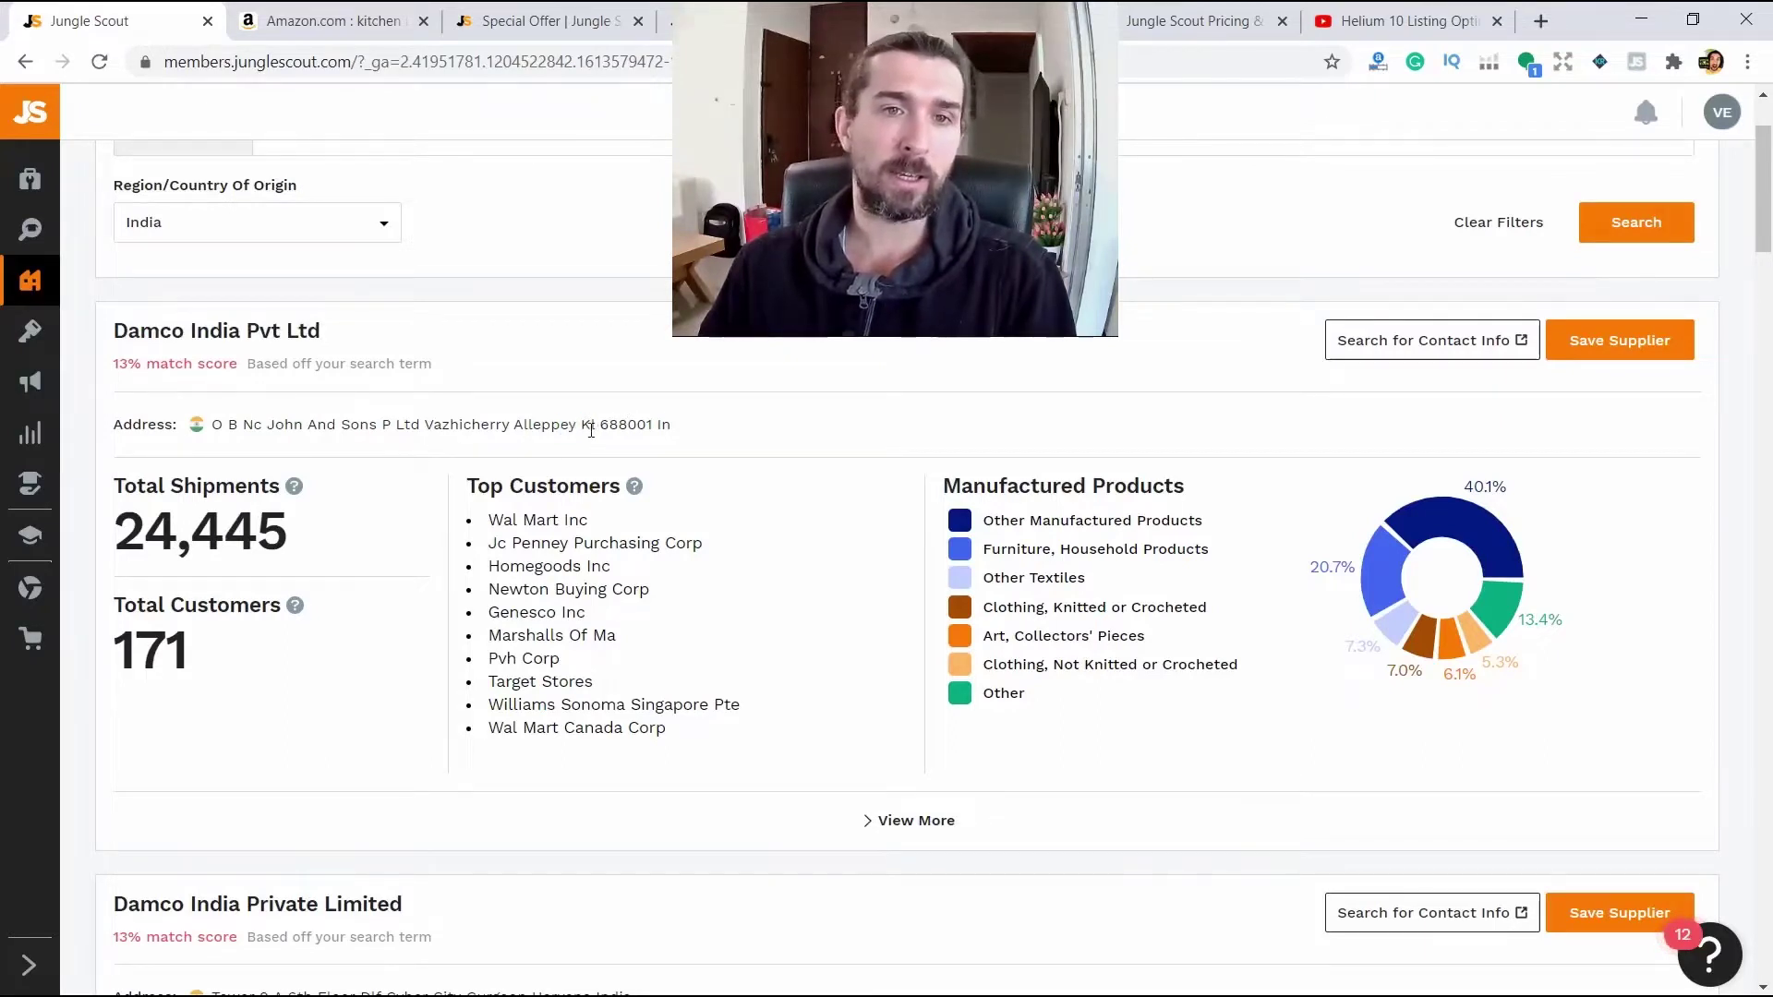
triple_click(591, 422)
click(638, 422)
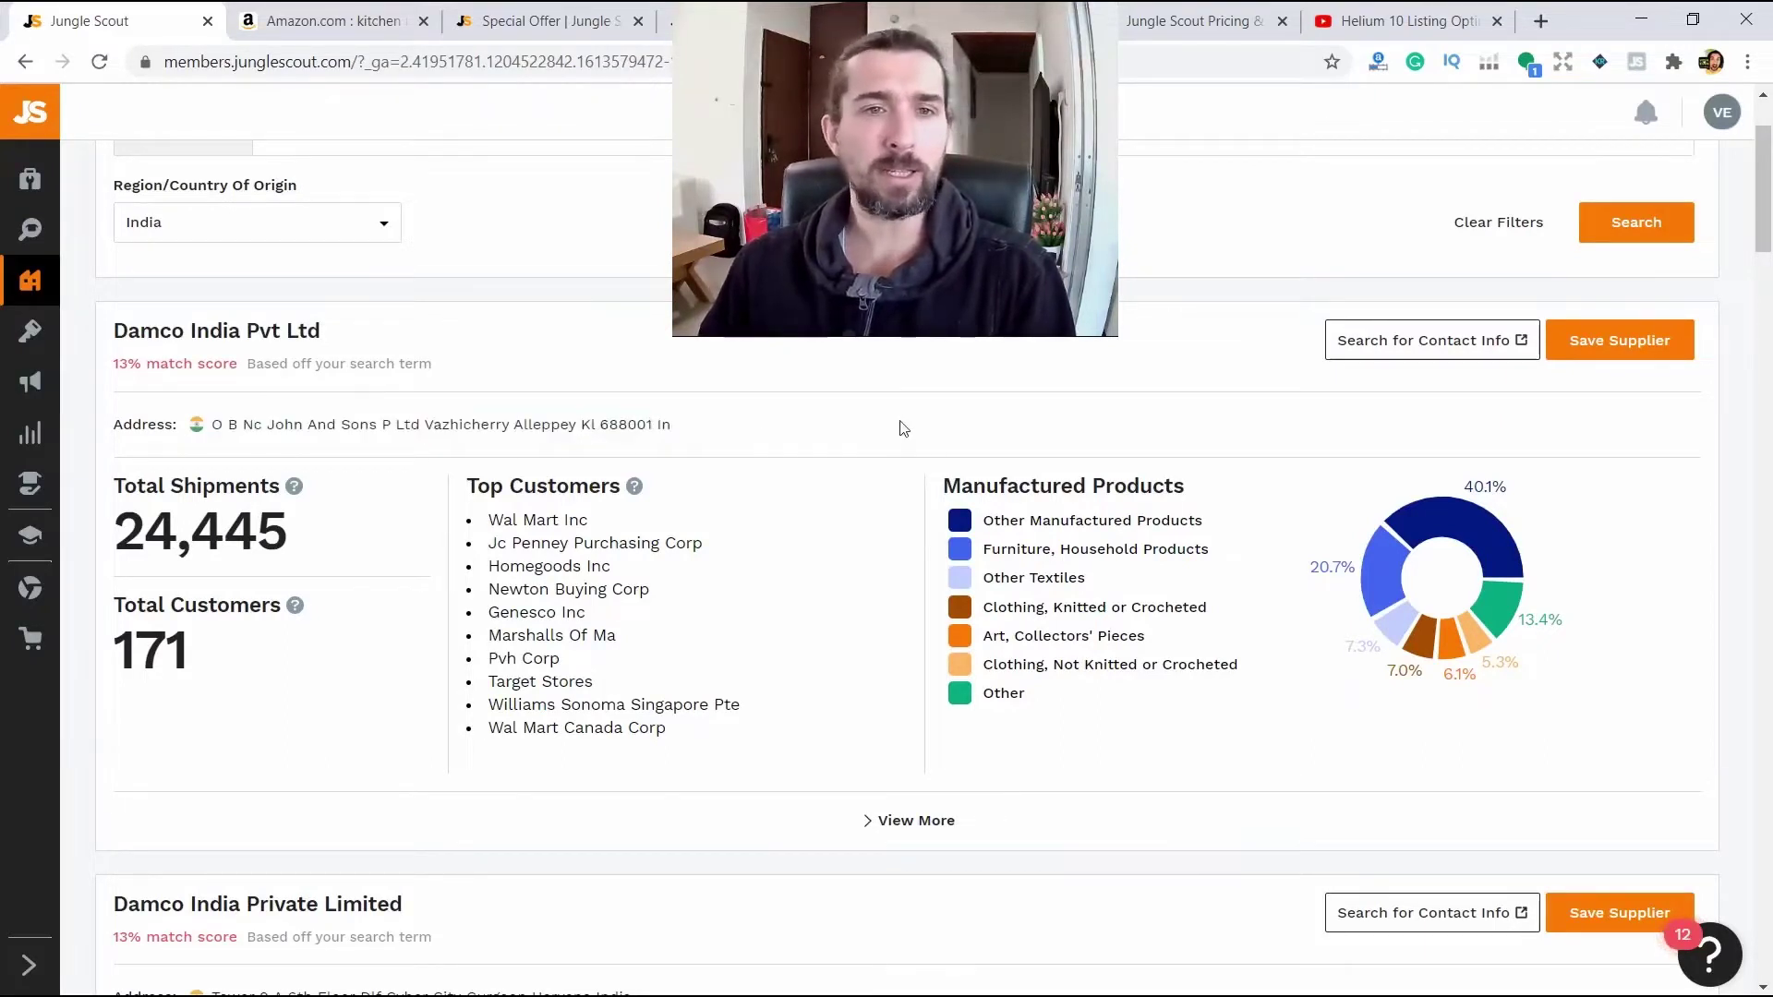
Look up Damco India's contact details on Google, then return to the Jungle Scout tab
click(1366, 349)
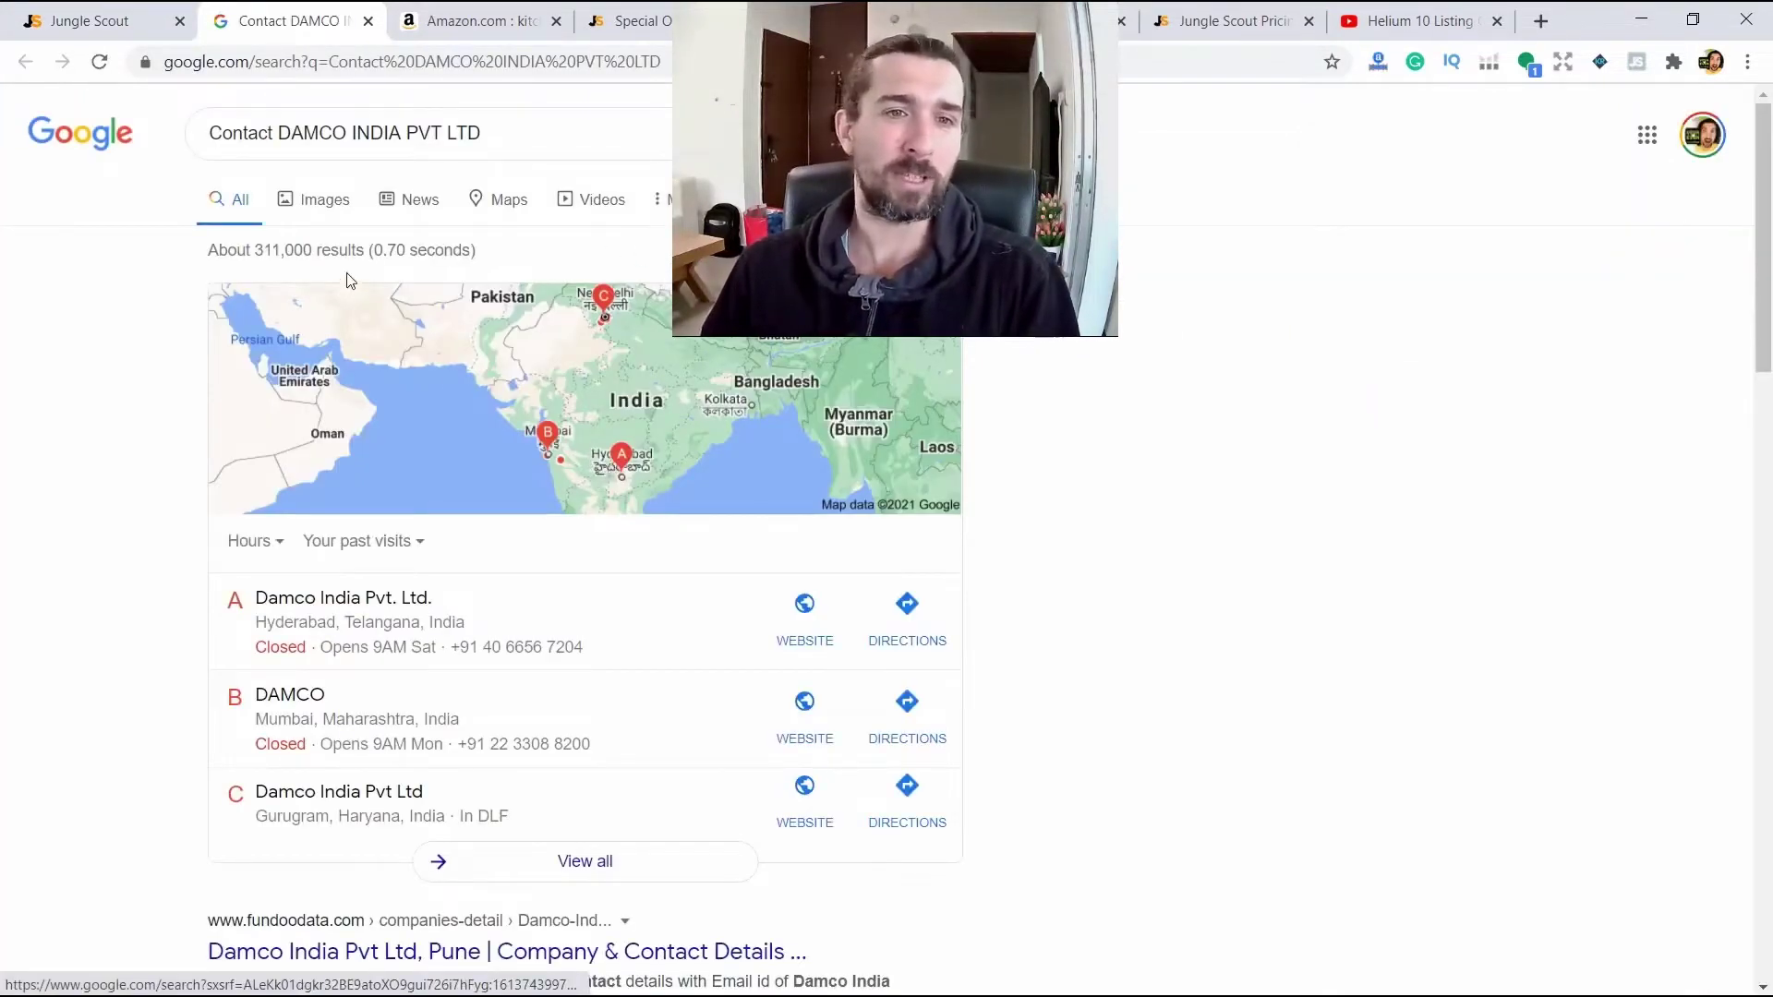
scroll(455, 379, down, 2)
scroll(369, 503, up, 2)
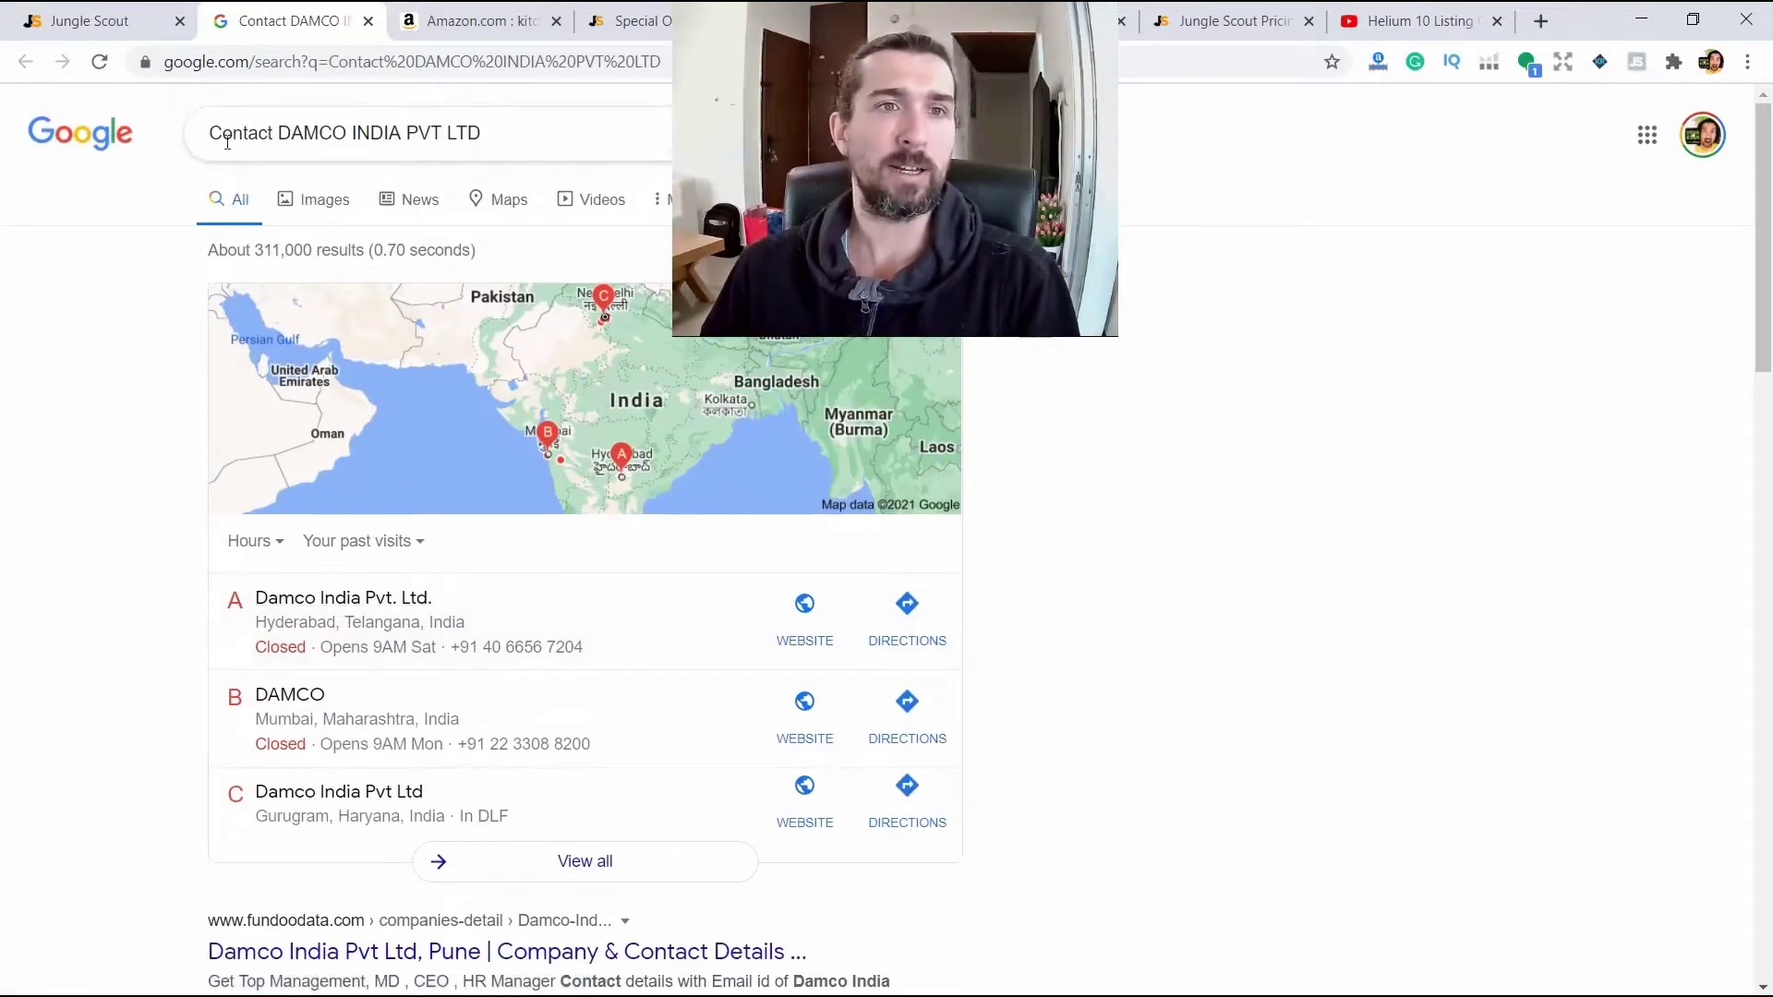
click(129, 23)
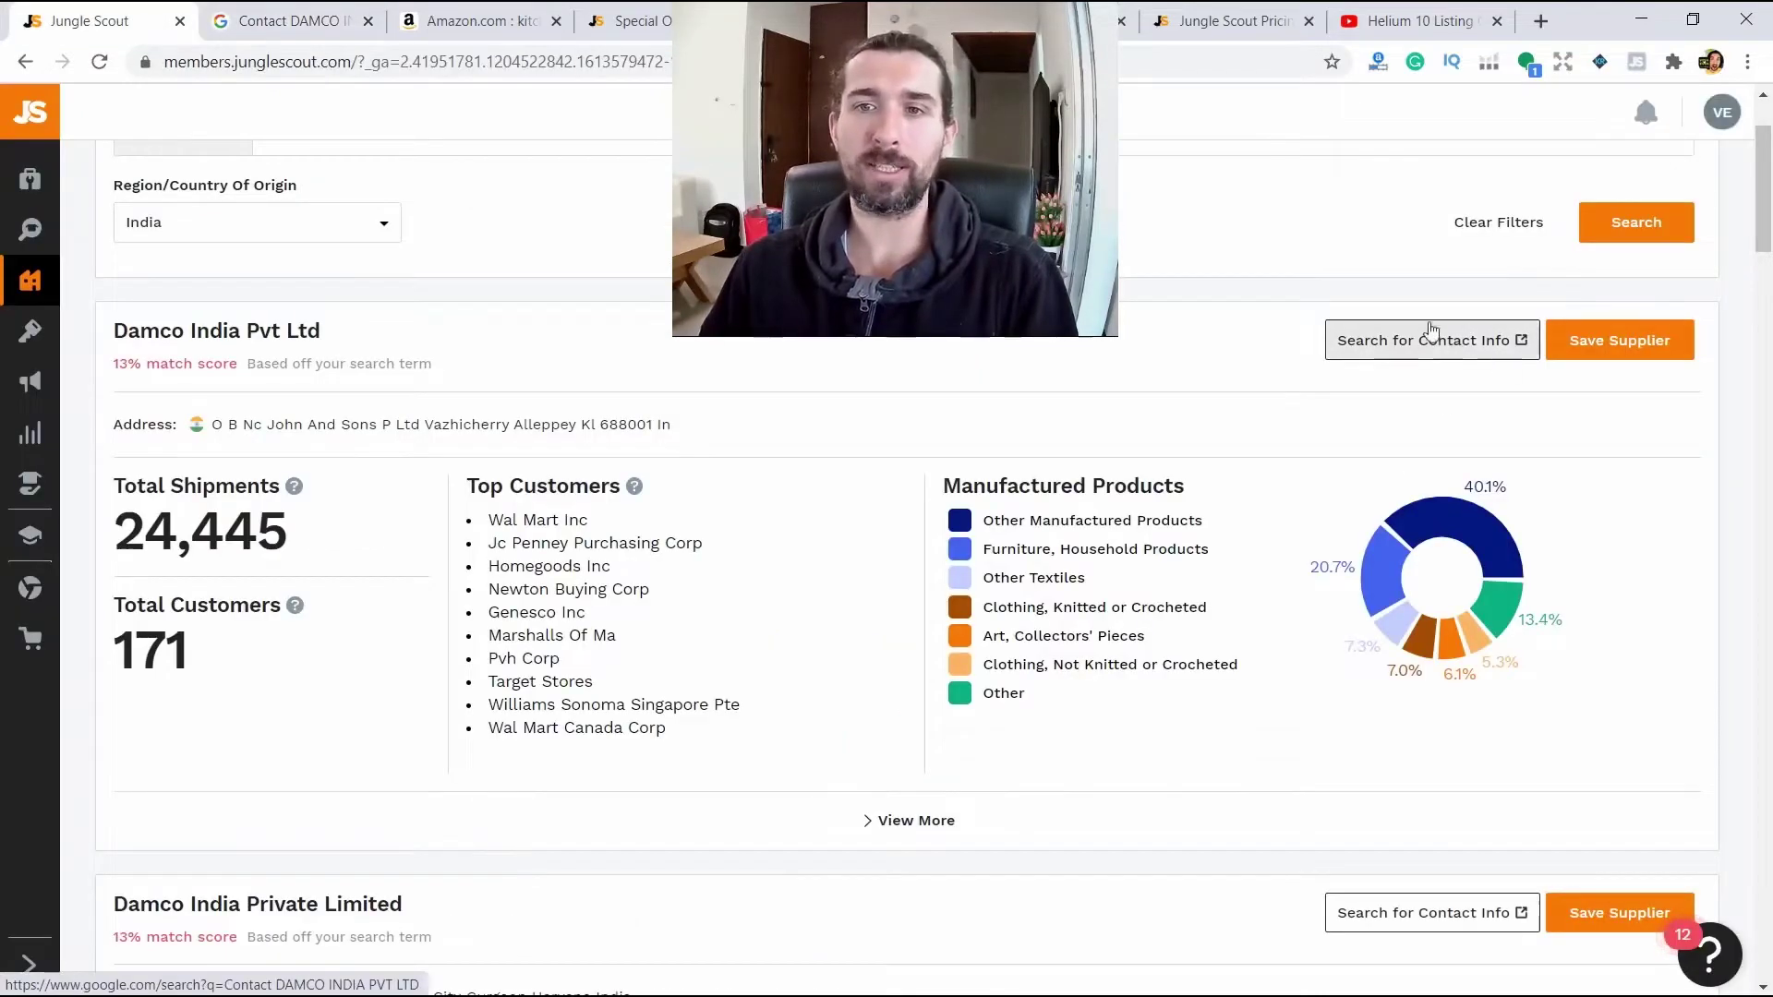
click(1454, 348)
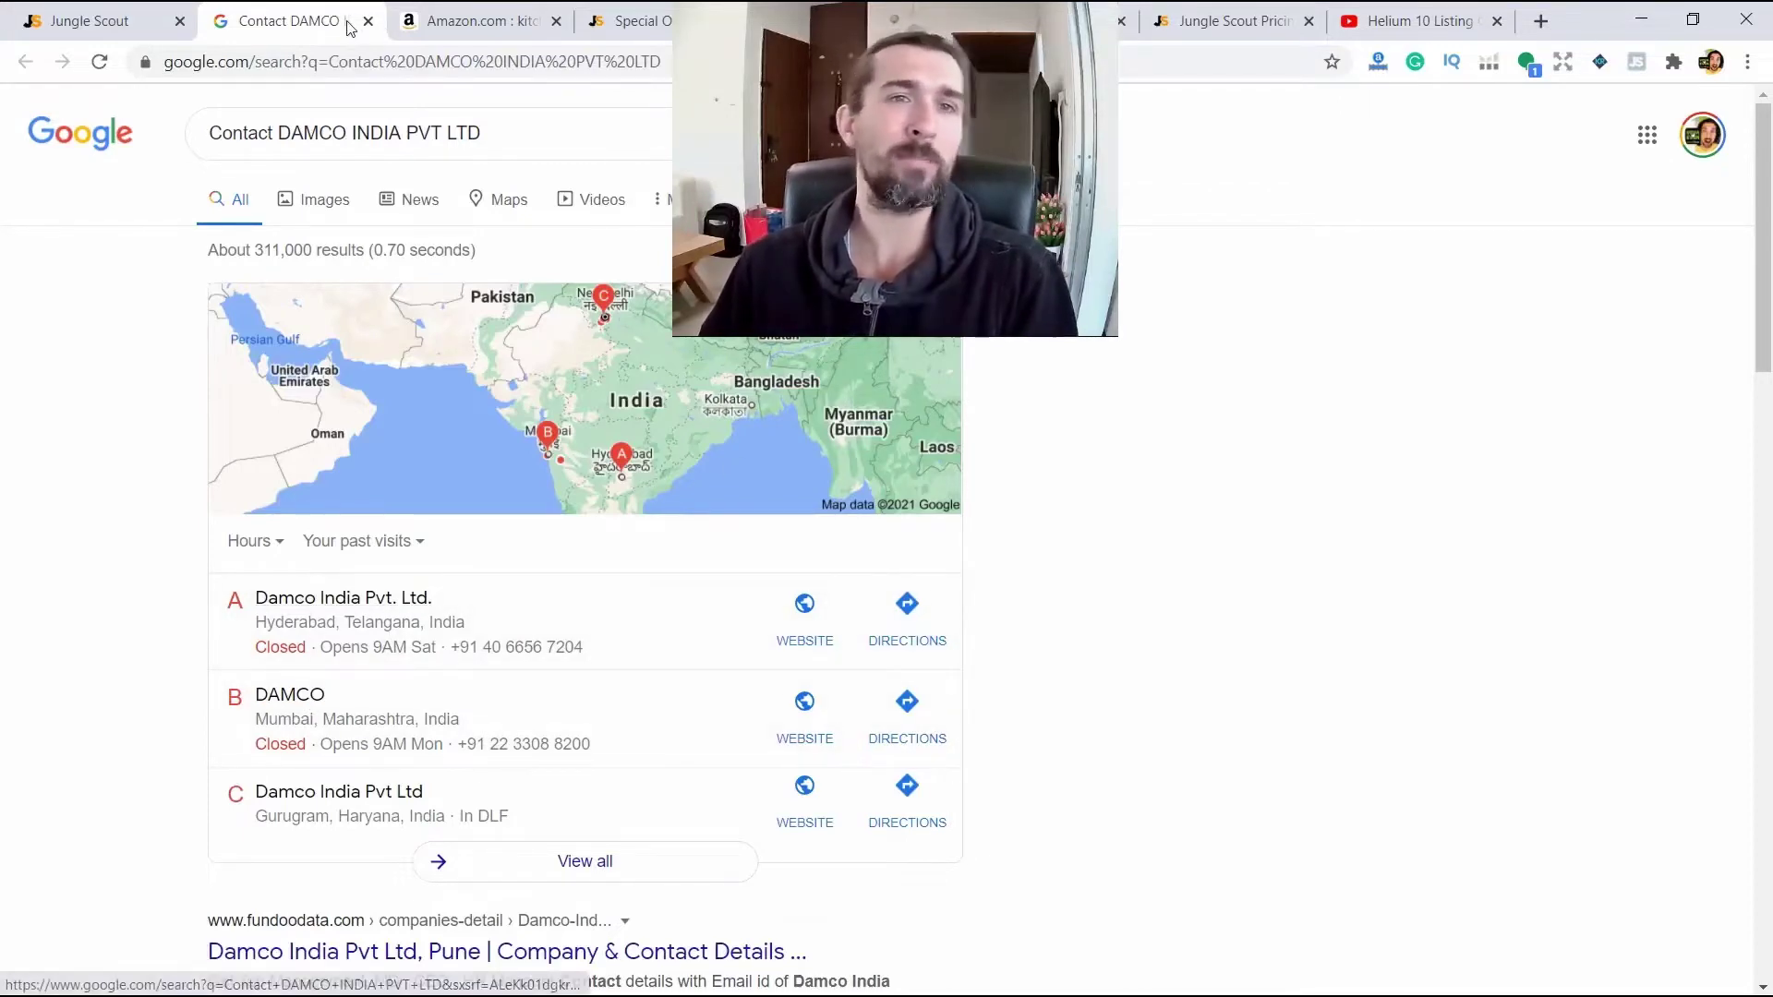
key(ctrl+1)
Set the Supplier Database to search by Company, then review the Amazon kitchen knife results
scroll(1452, 475, down, 10)
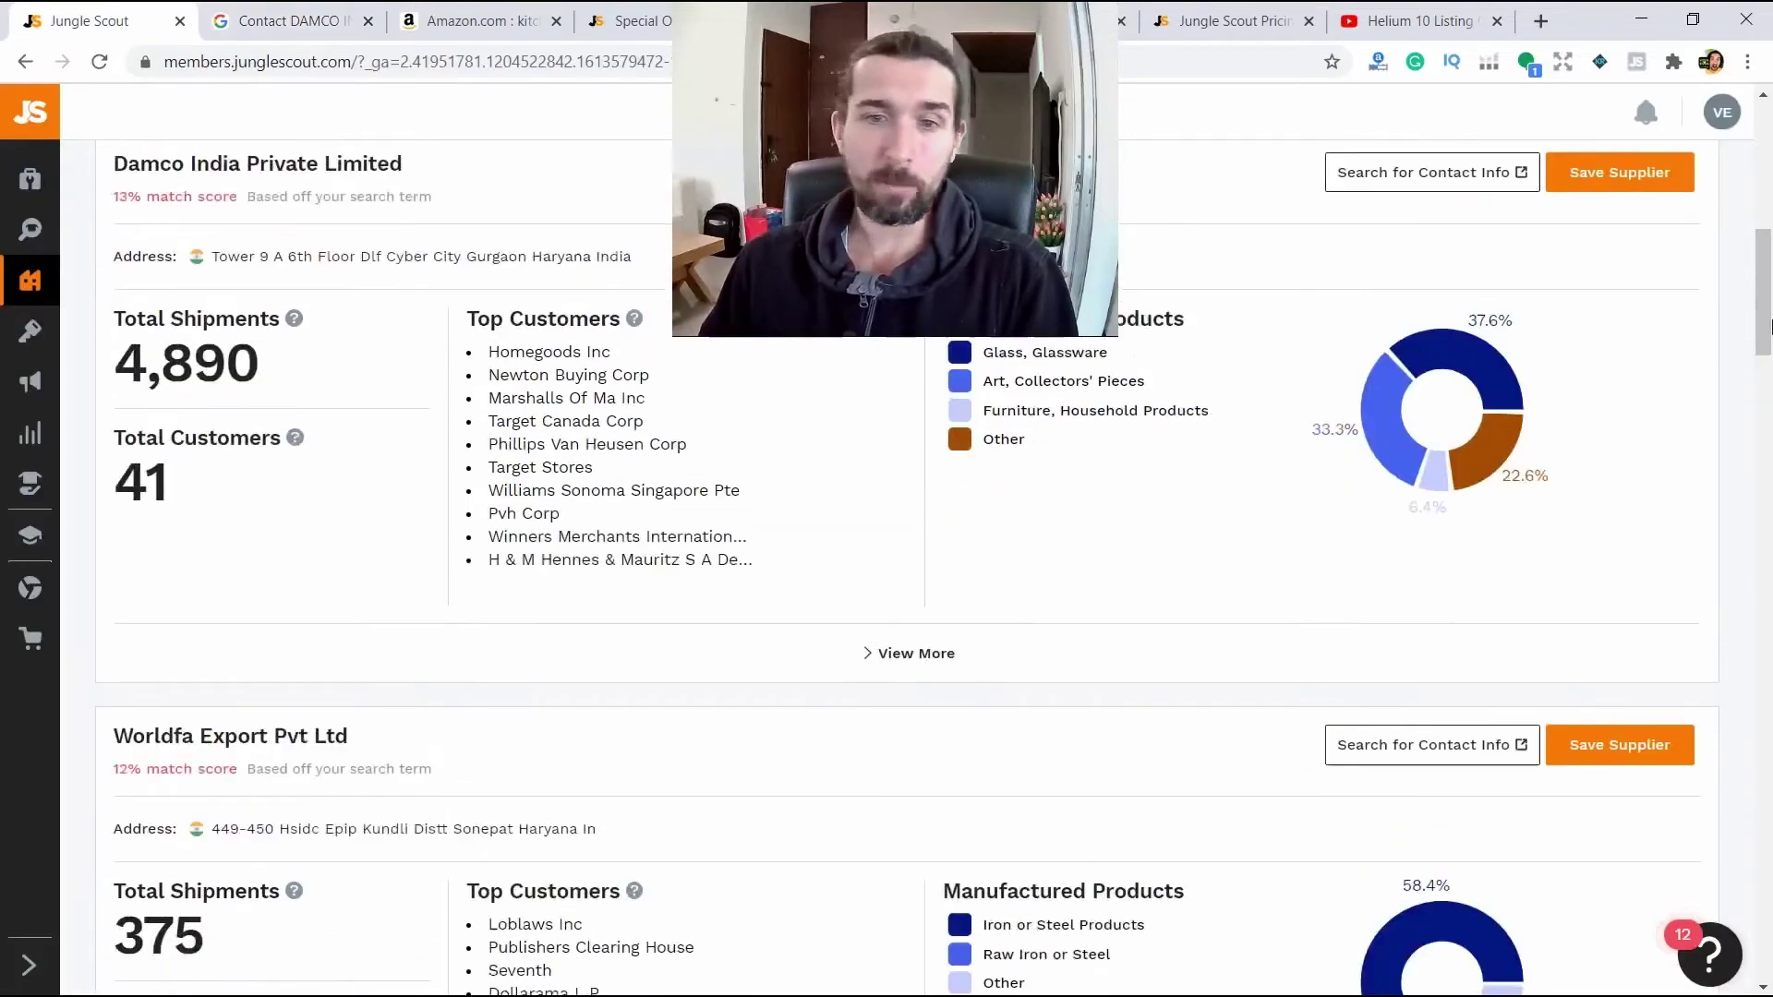
drag(1768, 305, 3, 74)
mouse_move(59, 285)
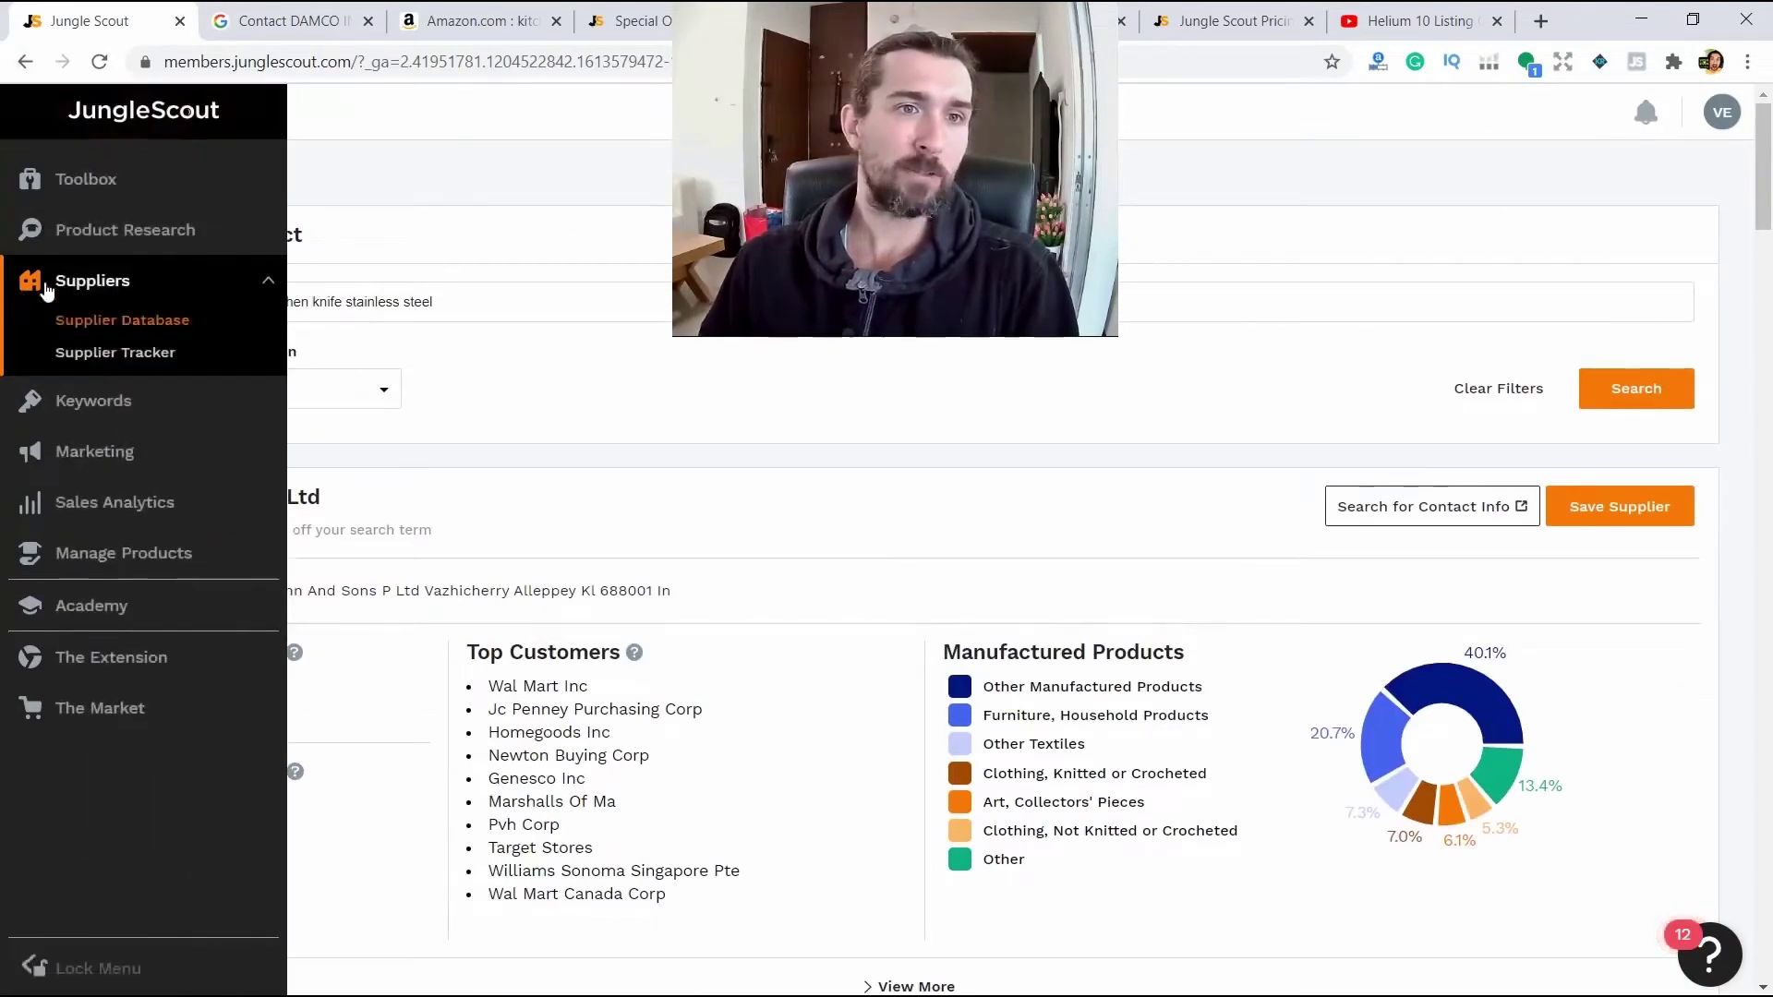
click(88, 319)
click(918, 567)
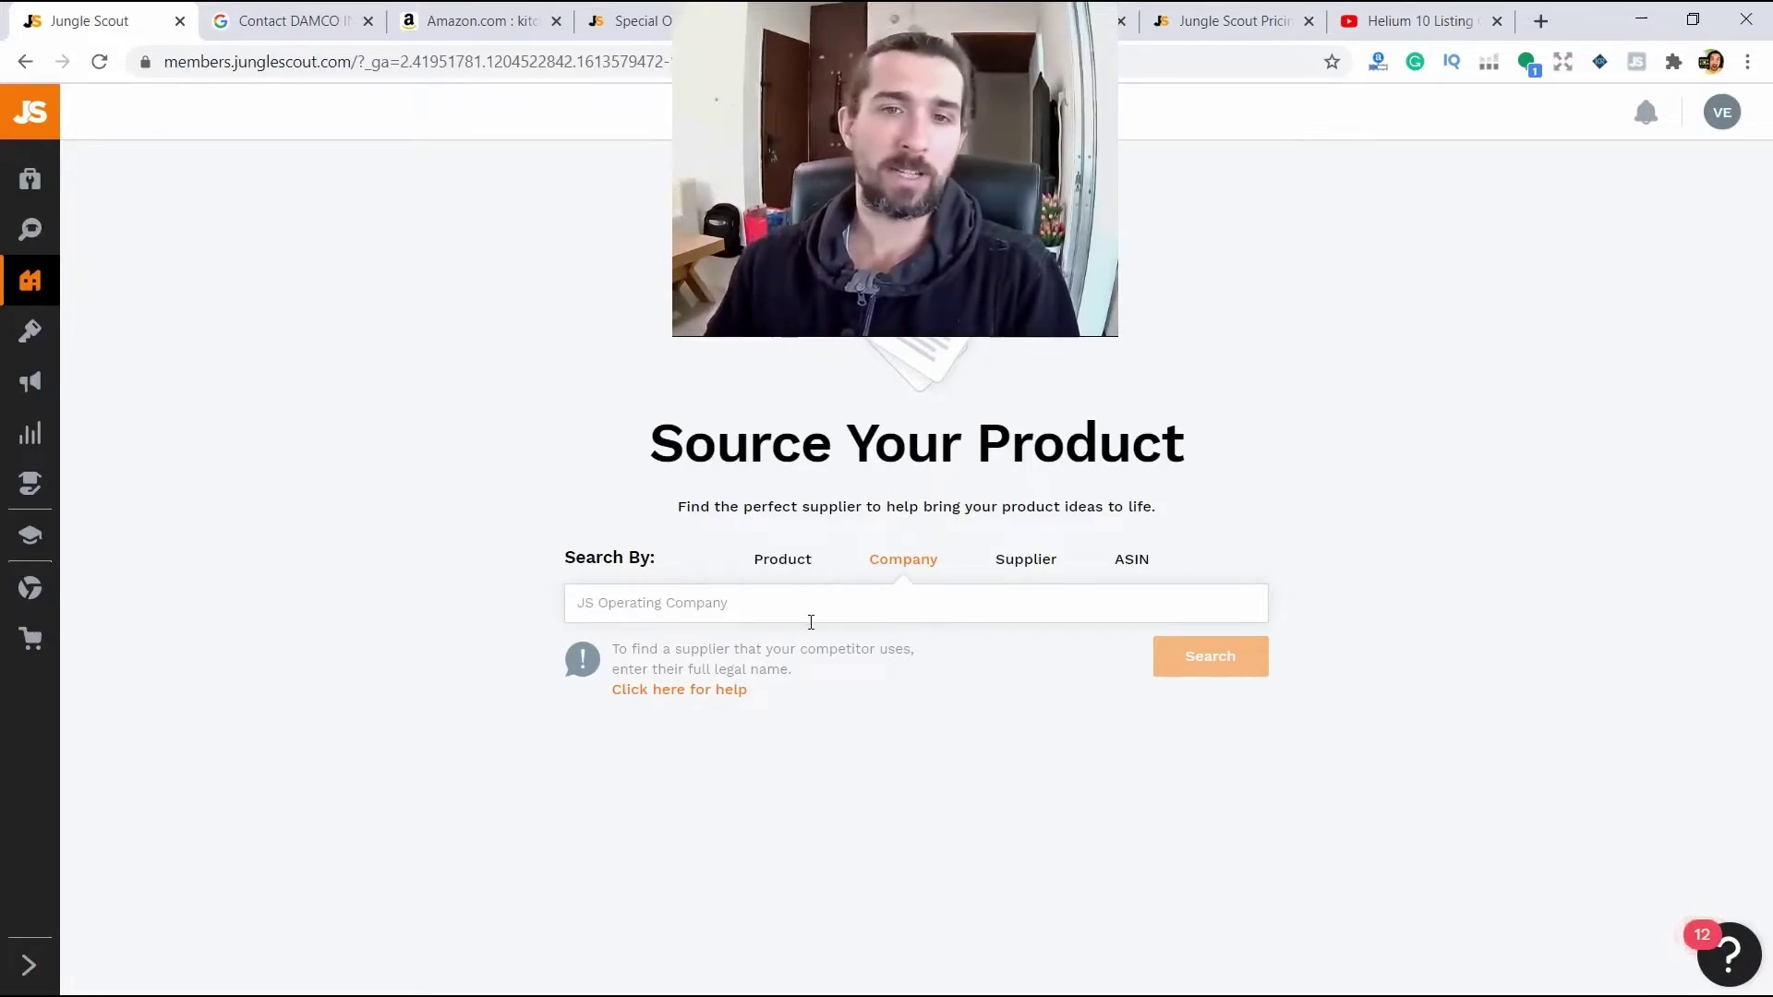
click(467, 20)
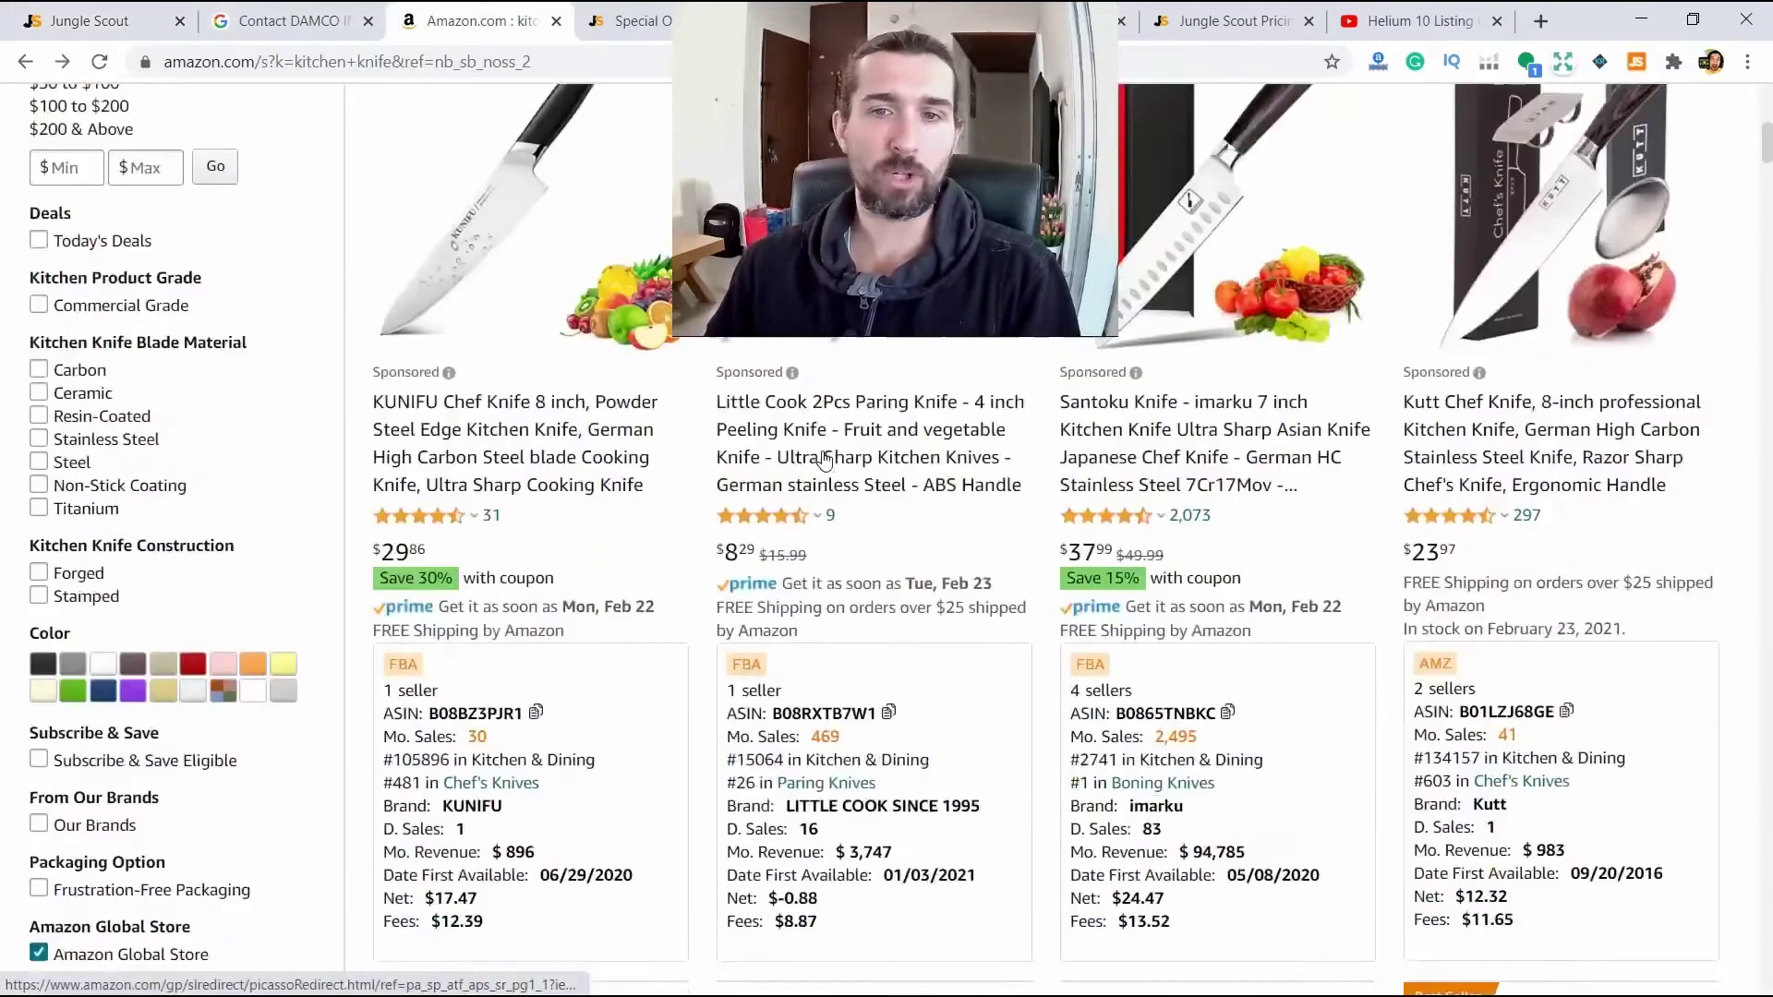
scroll(803, 480, down, 7)
scroll(1182, 637, down, 5)
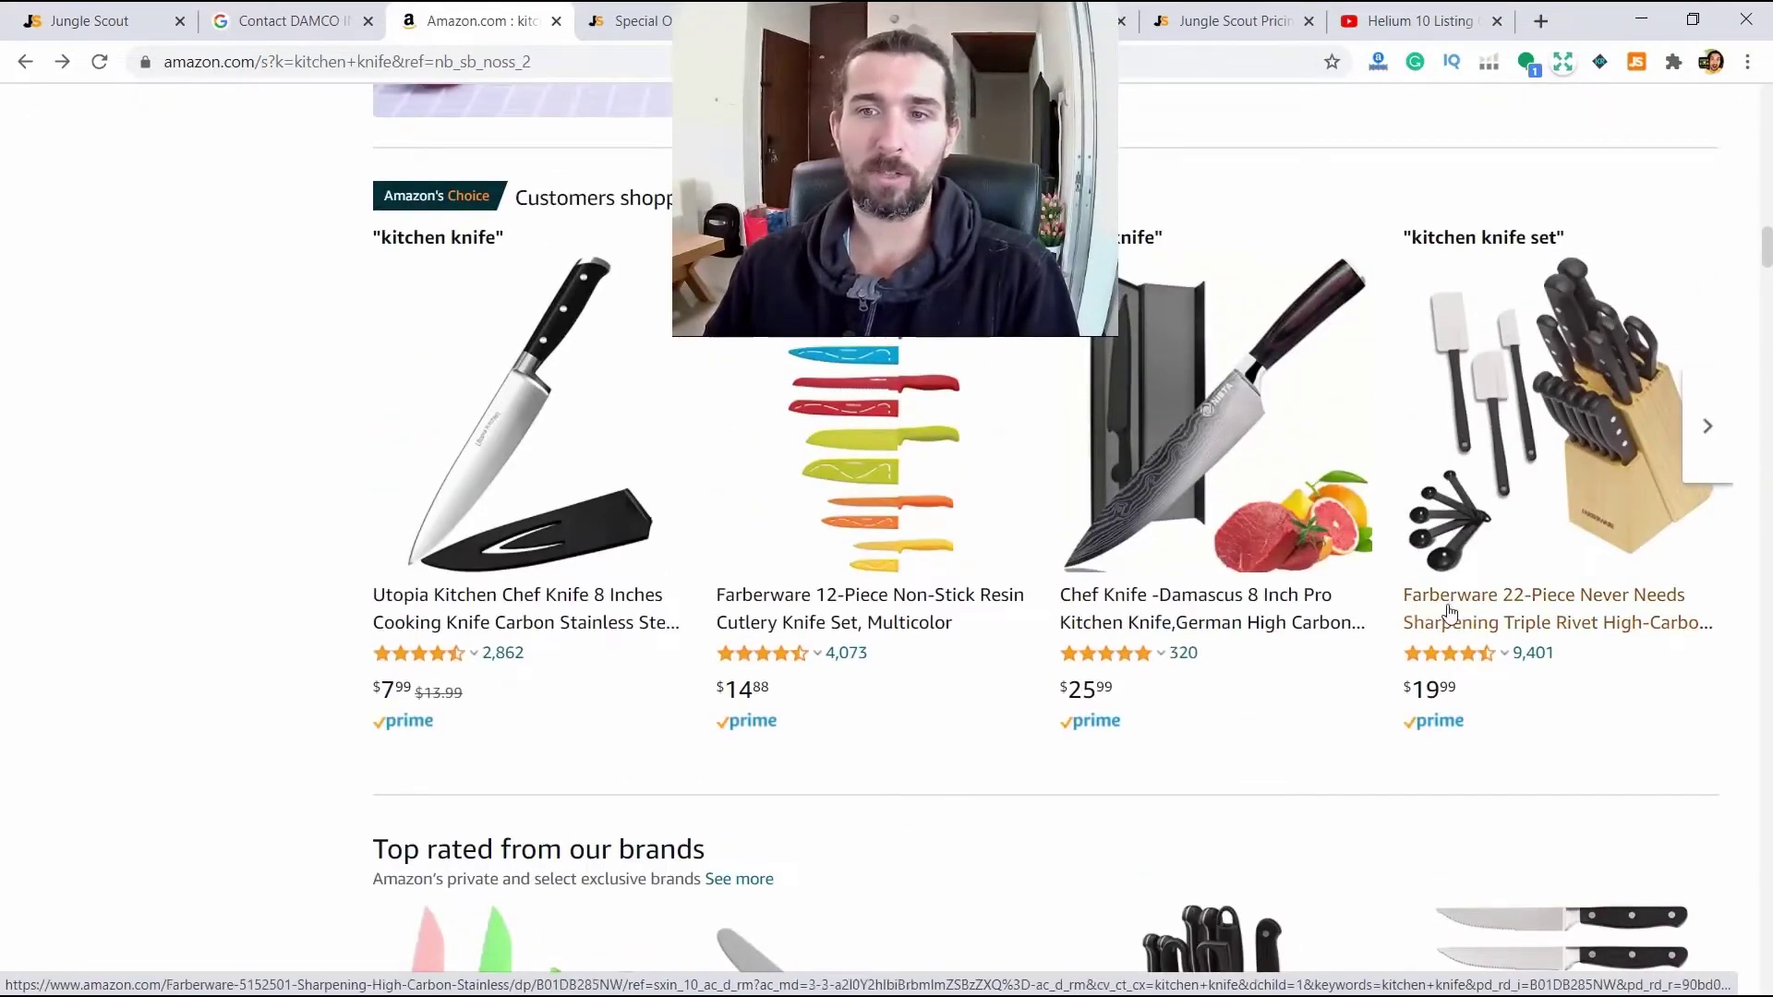
Search Company for 'farberware' and pick the suggested FARBERWARE LICENSING COMPANY LLC
click(89, 20)
click(762, 611)
text(farberware)
click(1221, 670)
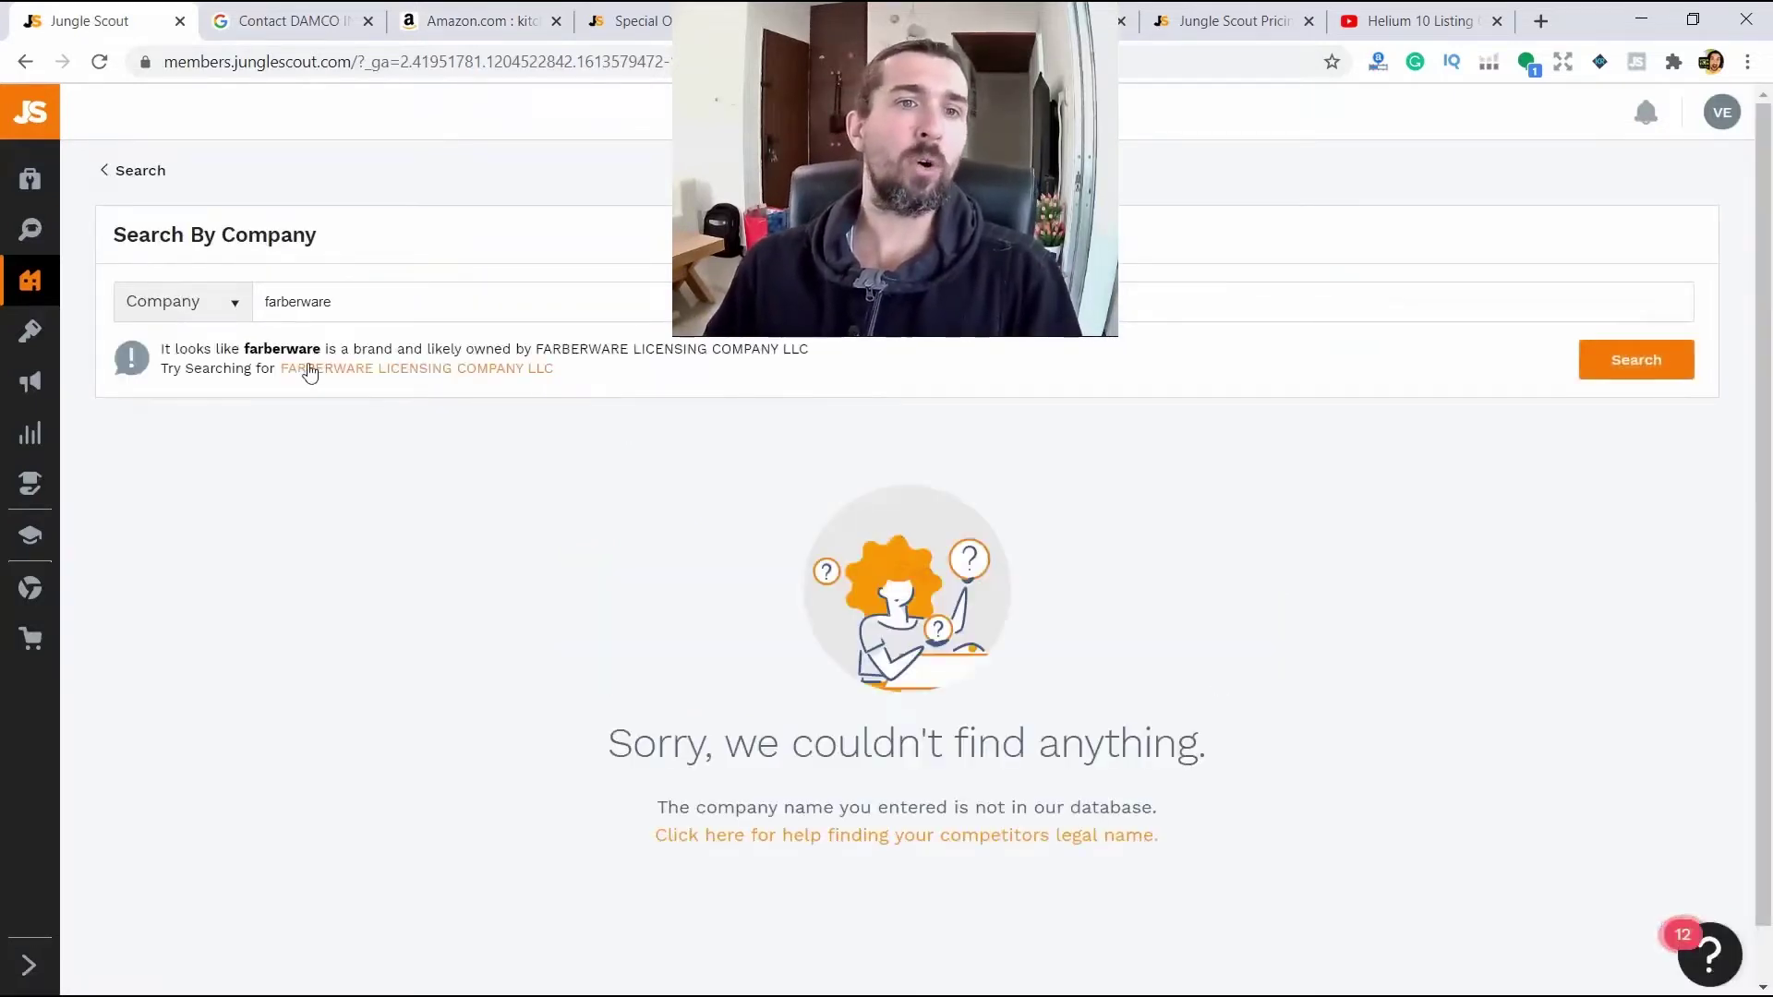
drag(233, 343, 322, 349)
click(287, 347)
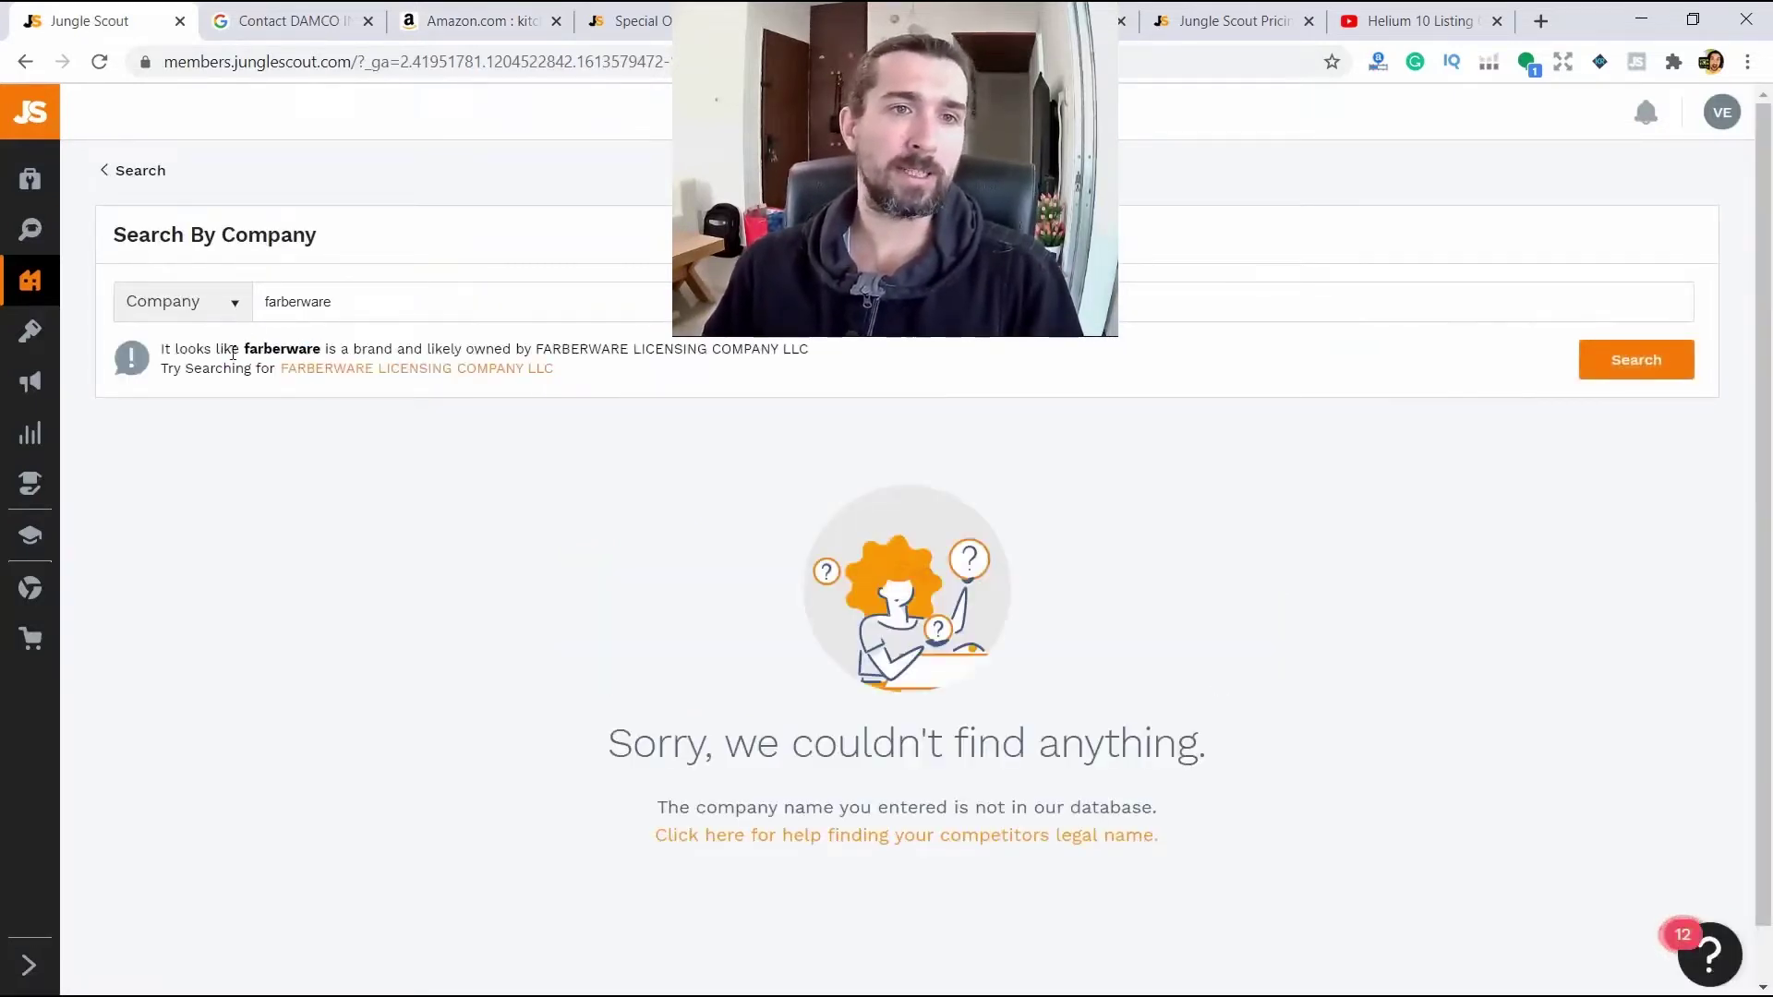
triple_click(247, 351)
click(360, 307)
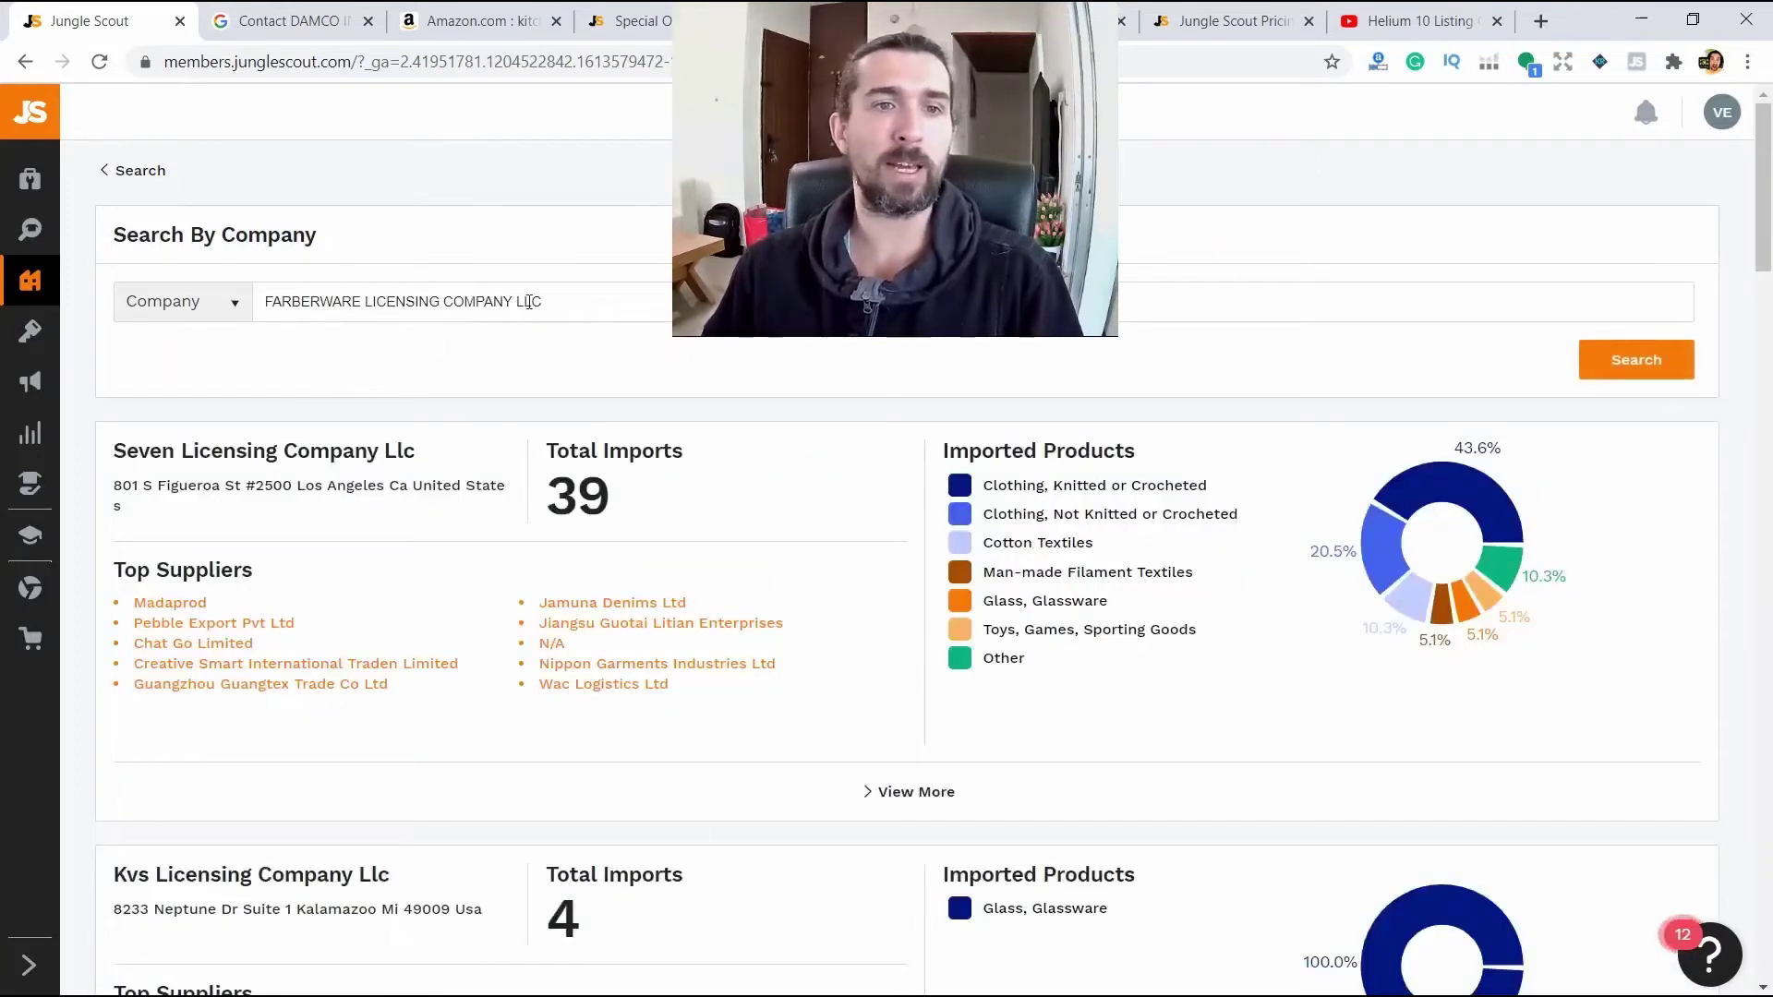
Review the FARBERWARE LICENSING COMPANY LLC results, then go back to the blank search page
scroll(541, 307, down, 1)
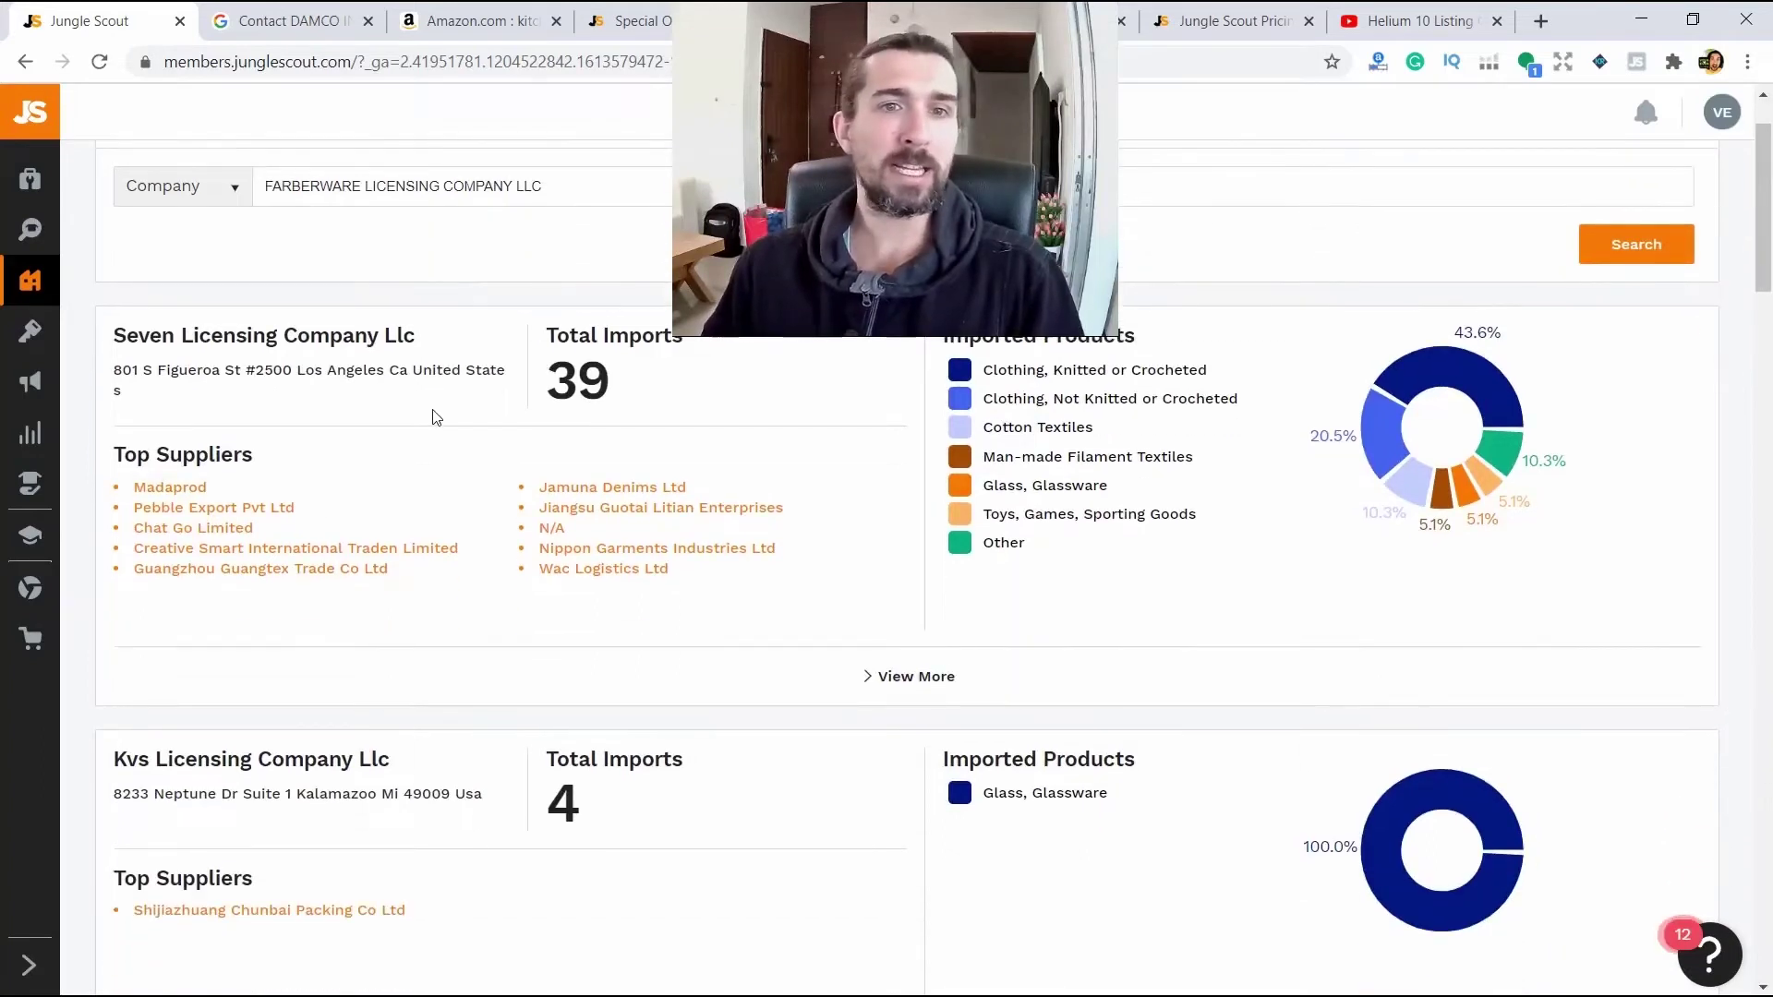
scroll(629, 455, up, 1)
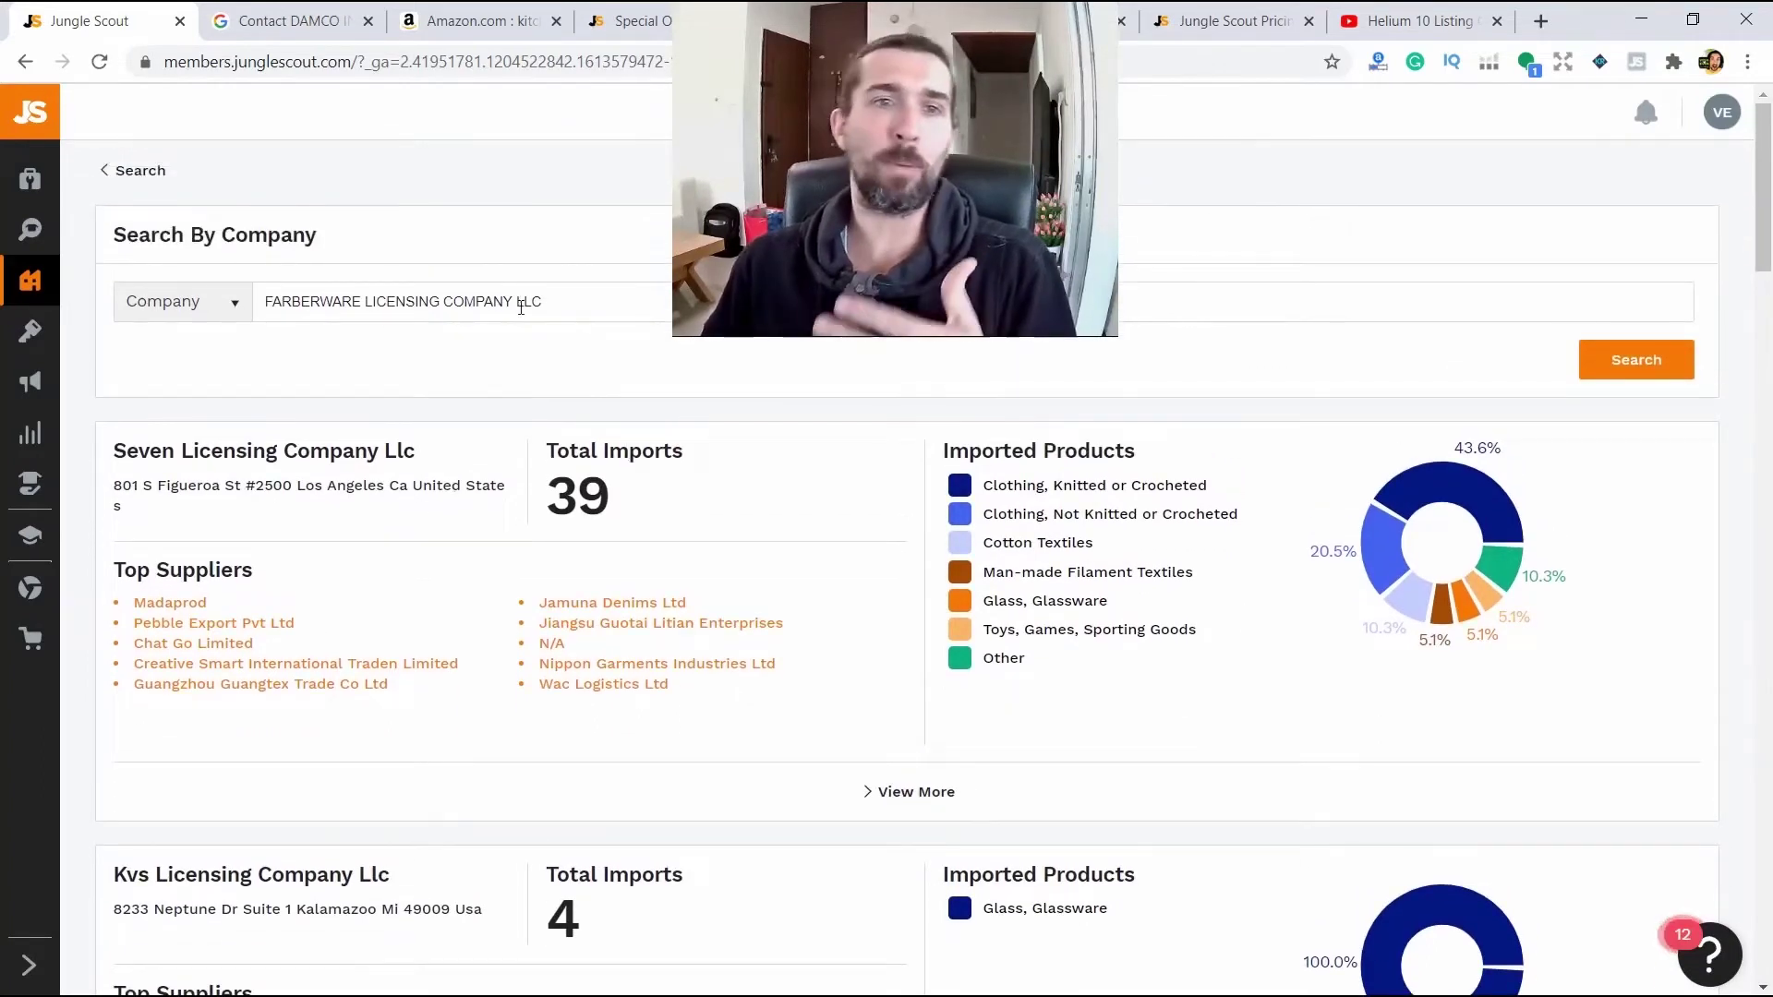
drag(562, 312, 233, 314)
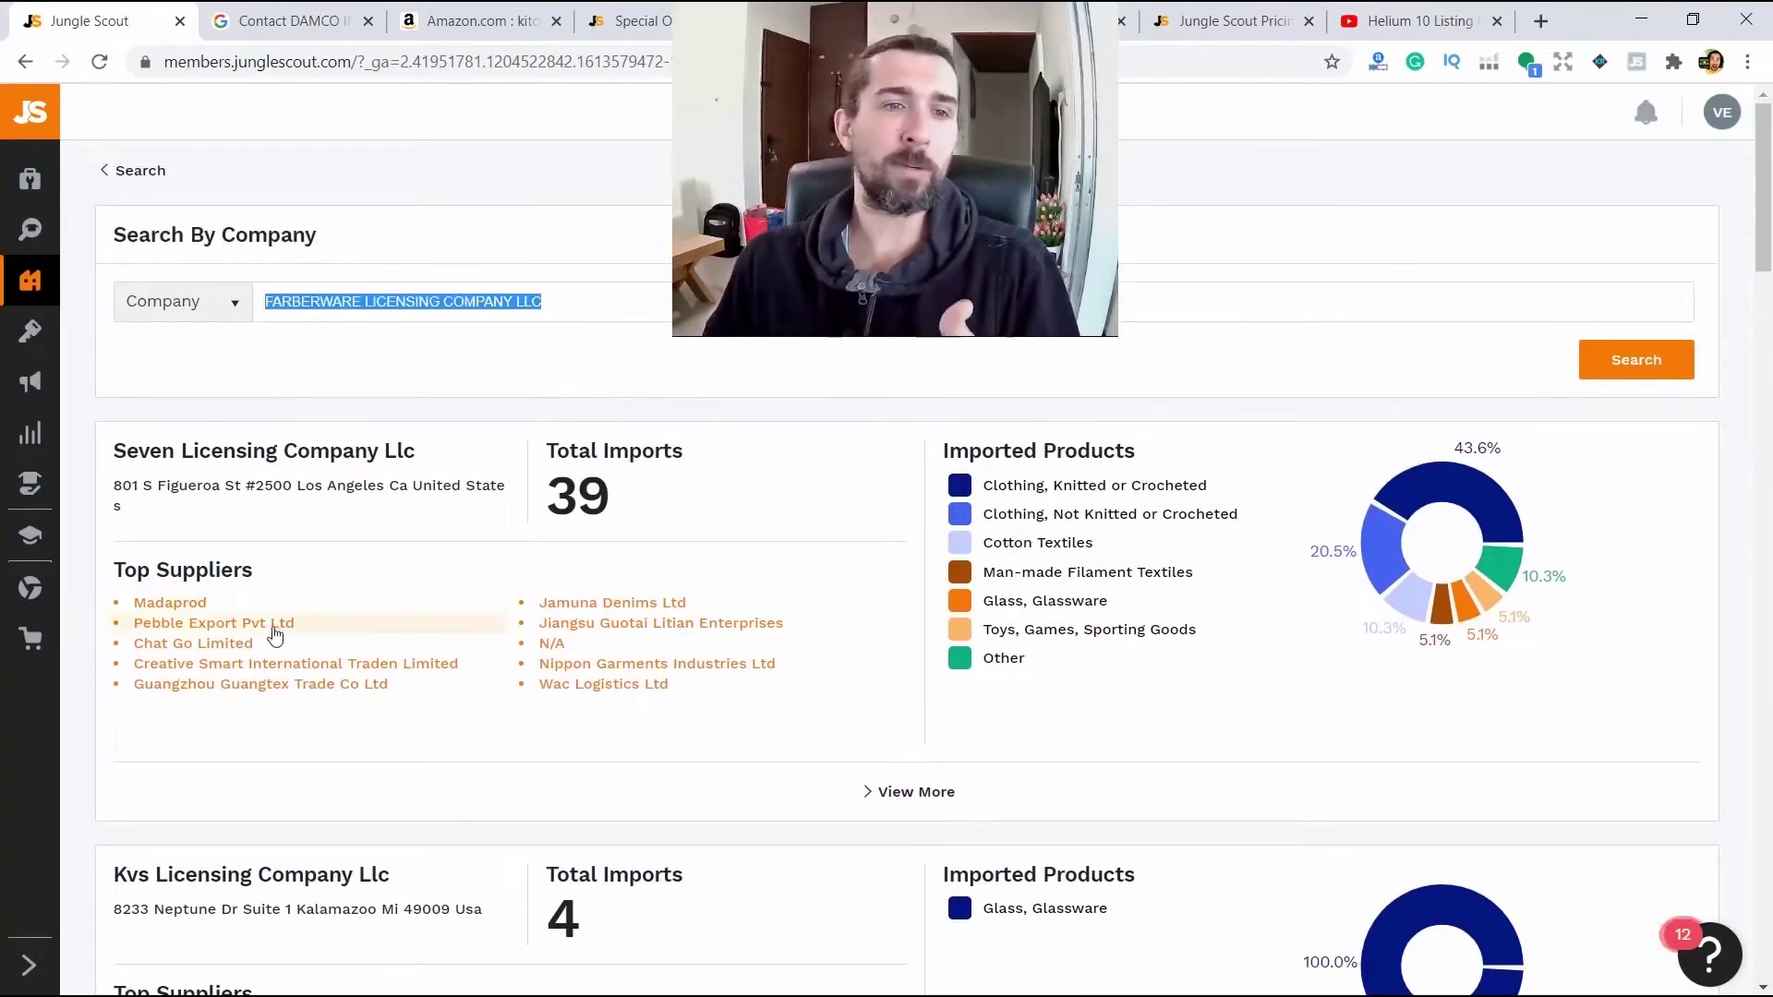
click(257, 583)
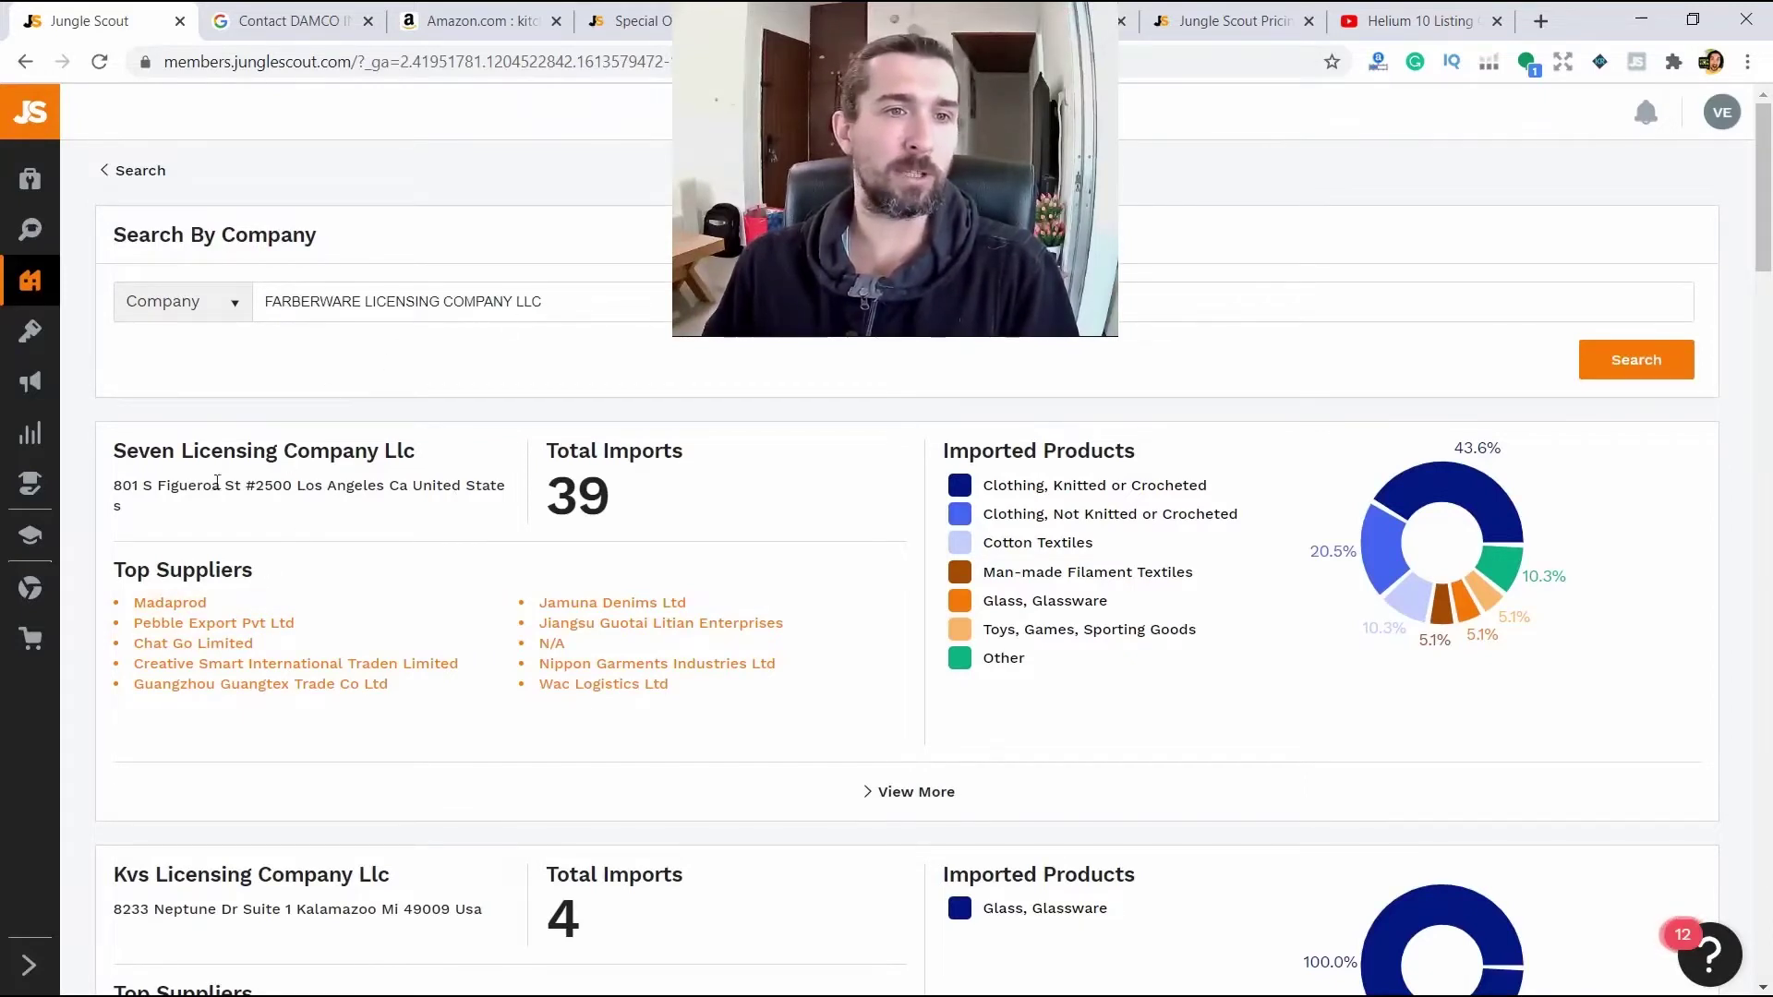
scroll(182, 485, down, 1)
scroll(182, 485, up, 1)
drag(158, 450, 309, 451)
click(308, 451)
scroll(305, 443, down, 5)
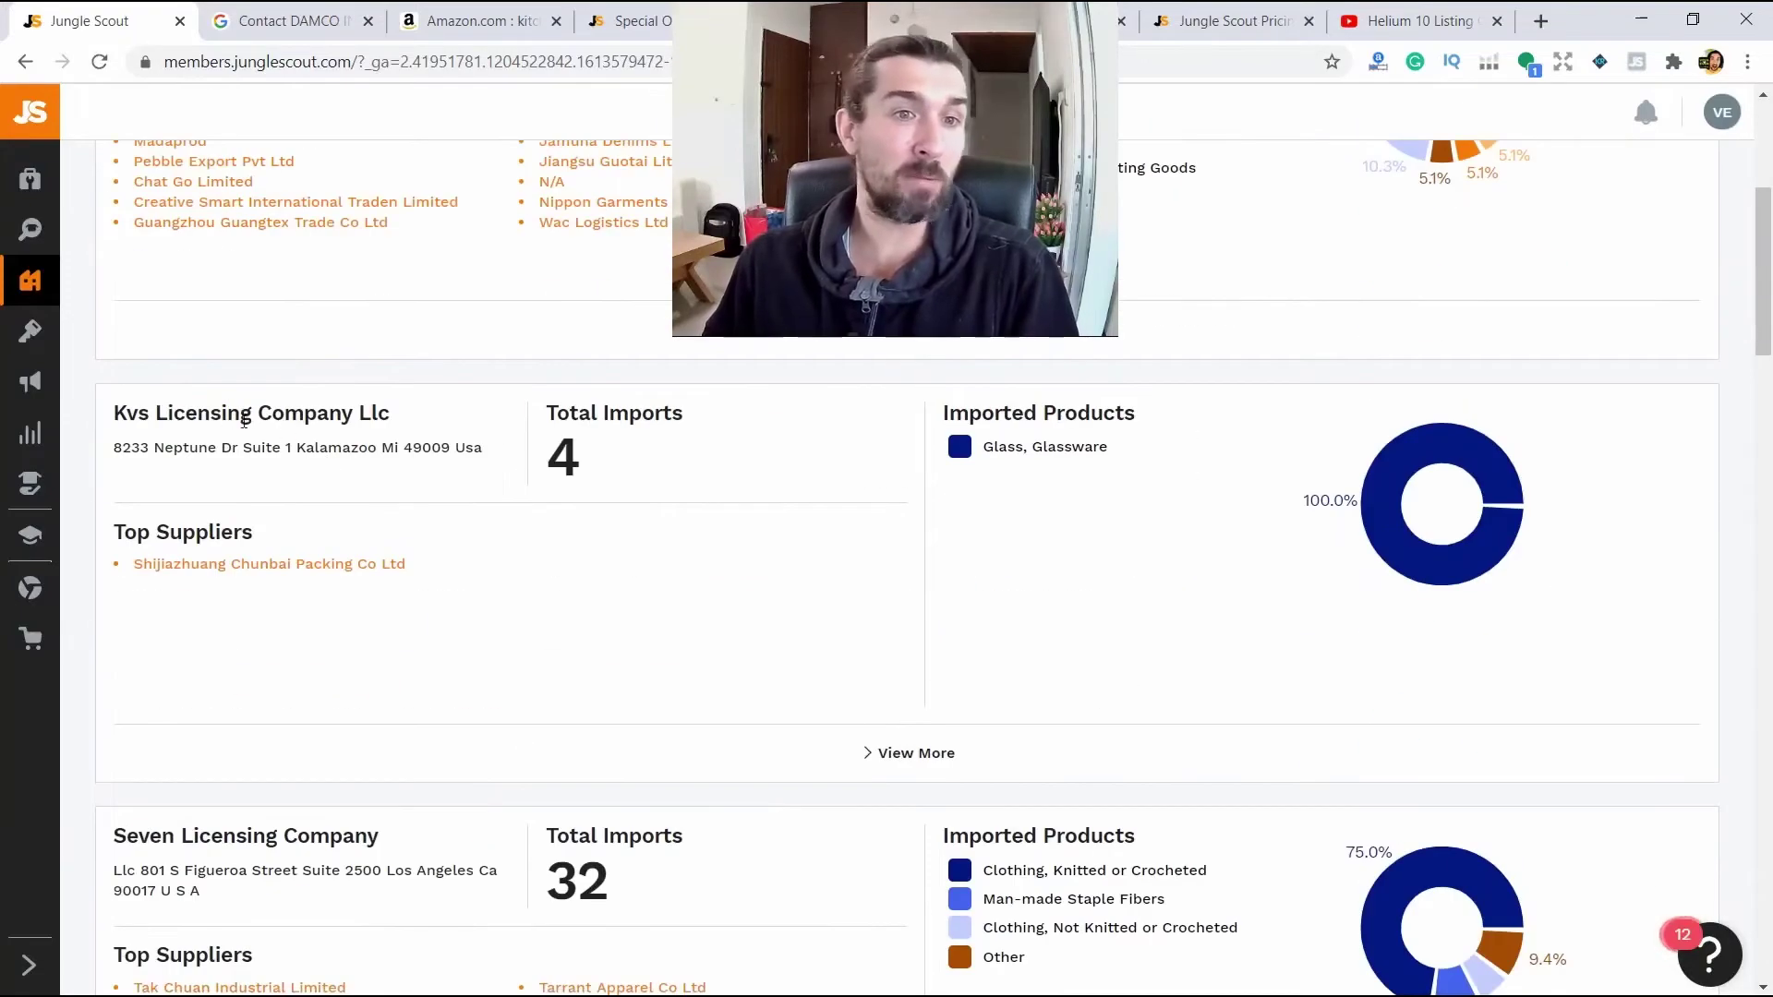
scroll(232, 421, down, 10)
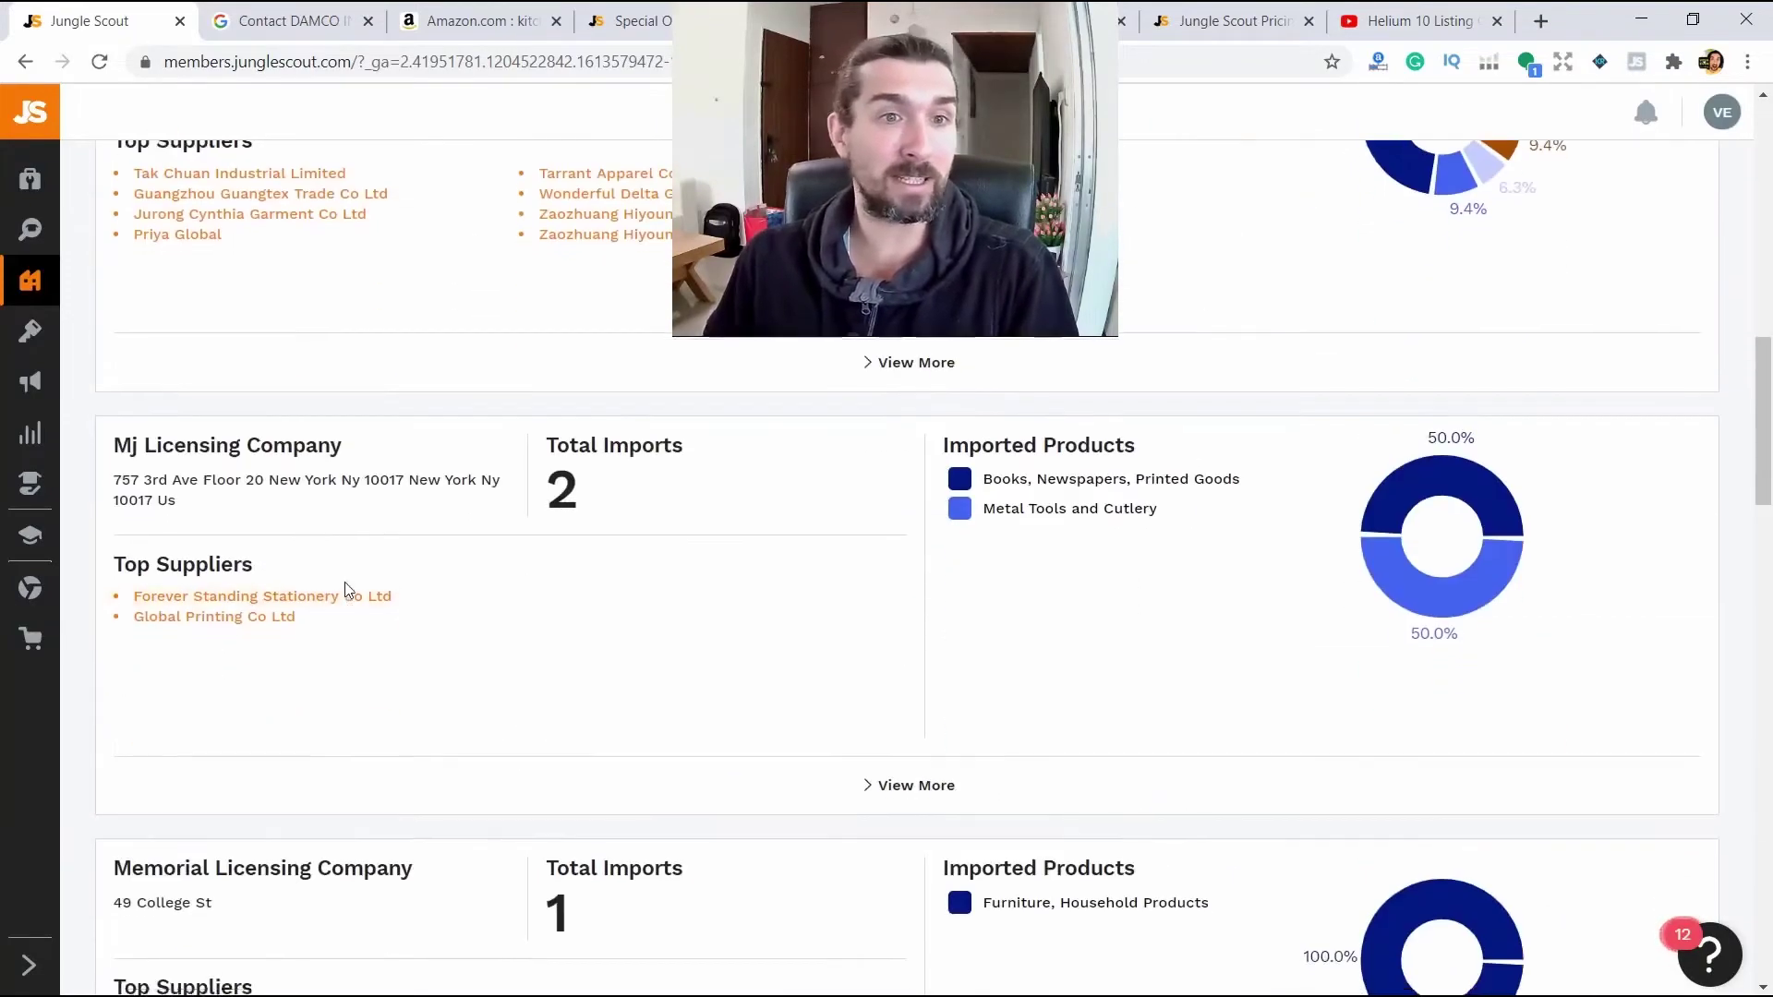
scroll(588, 544, down, 5)
scroll(554, 535, up, 20)
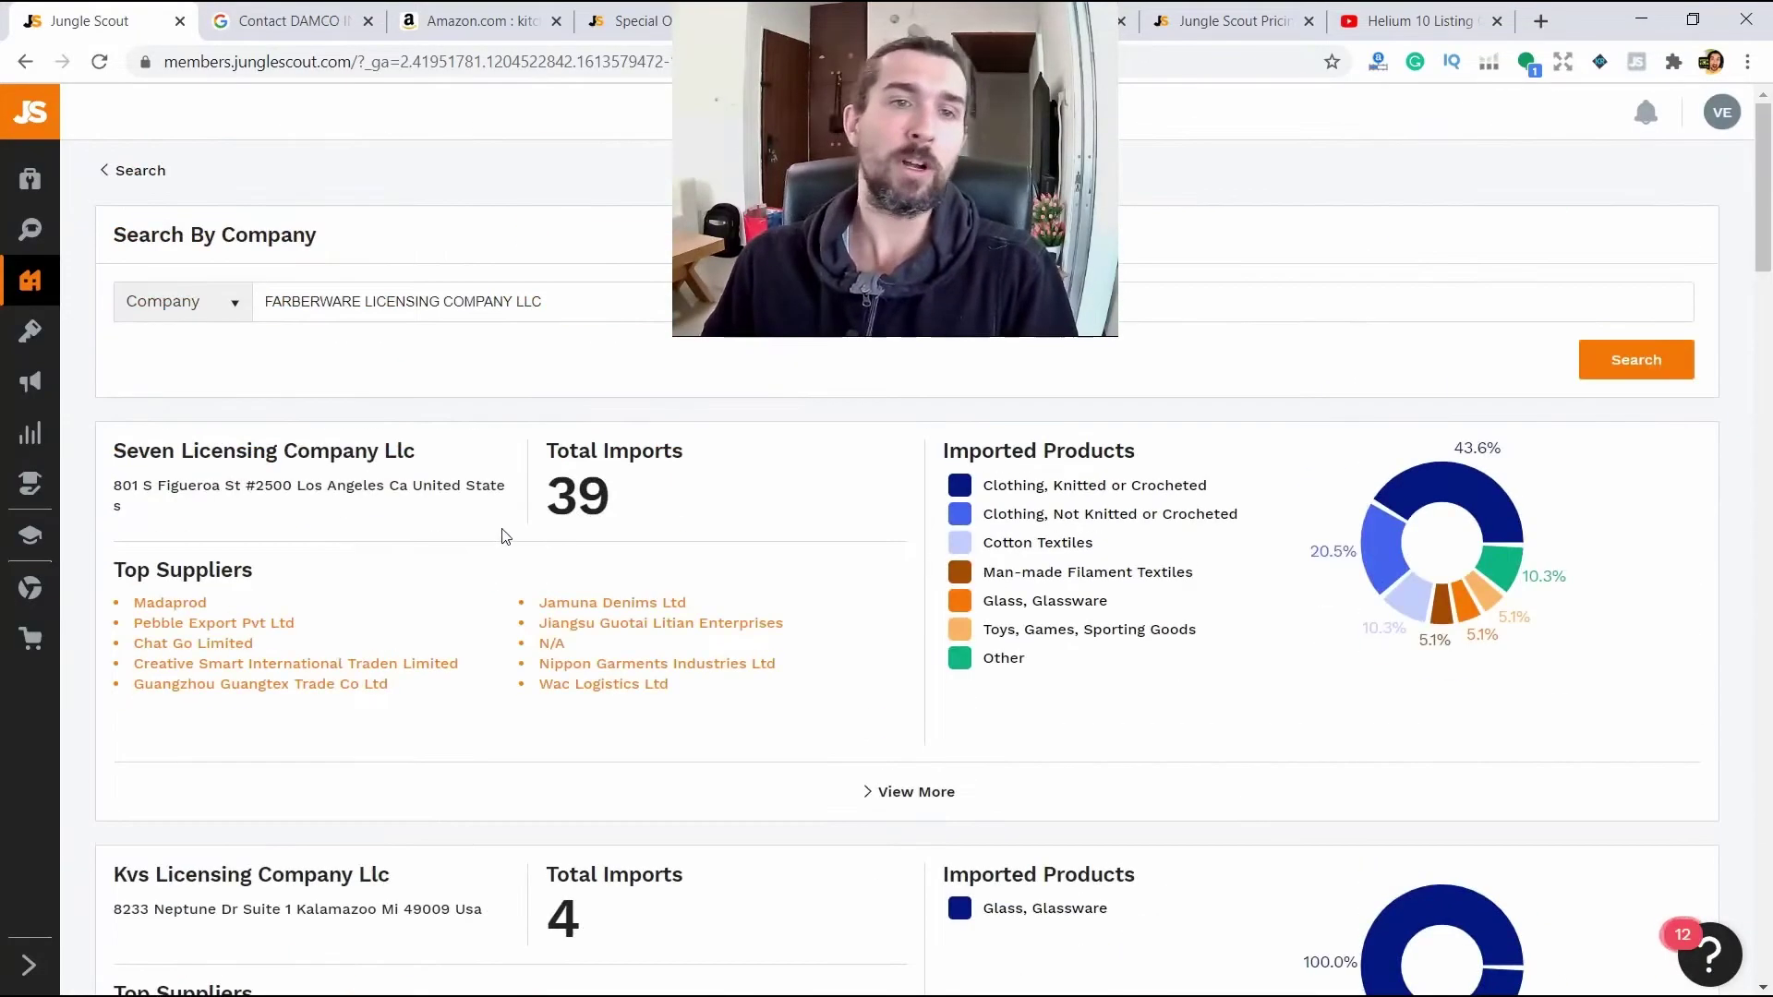
click(138, 170)
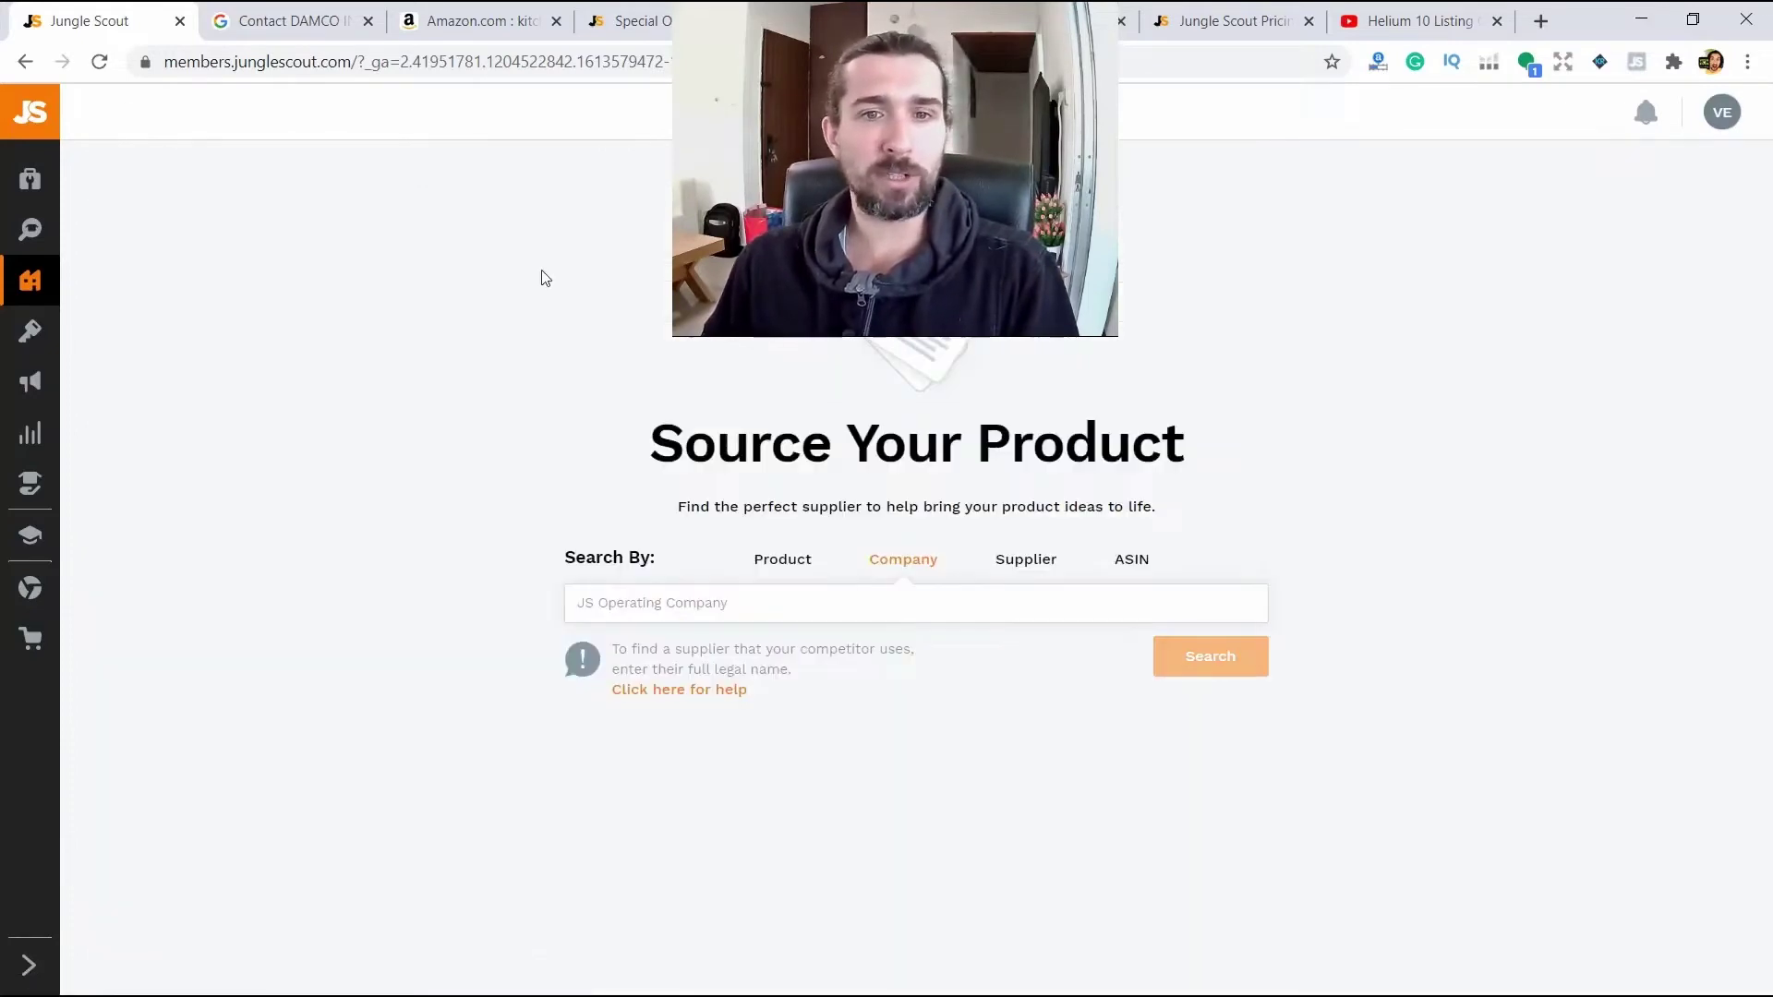
Open and read the help article on finding a competitor's legal company name
click(681, 694)
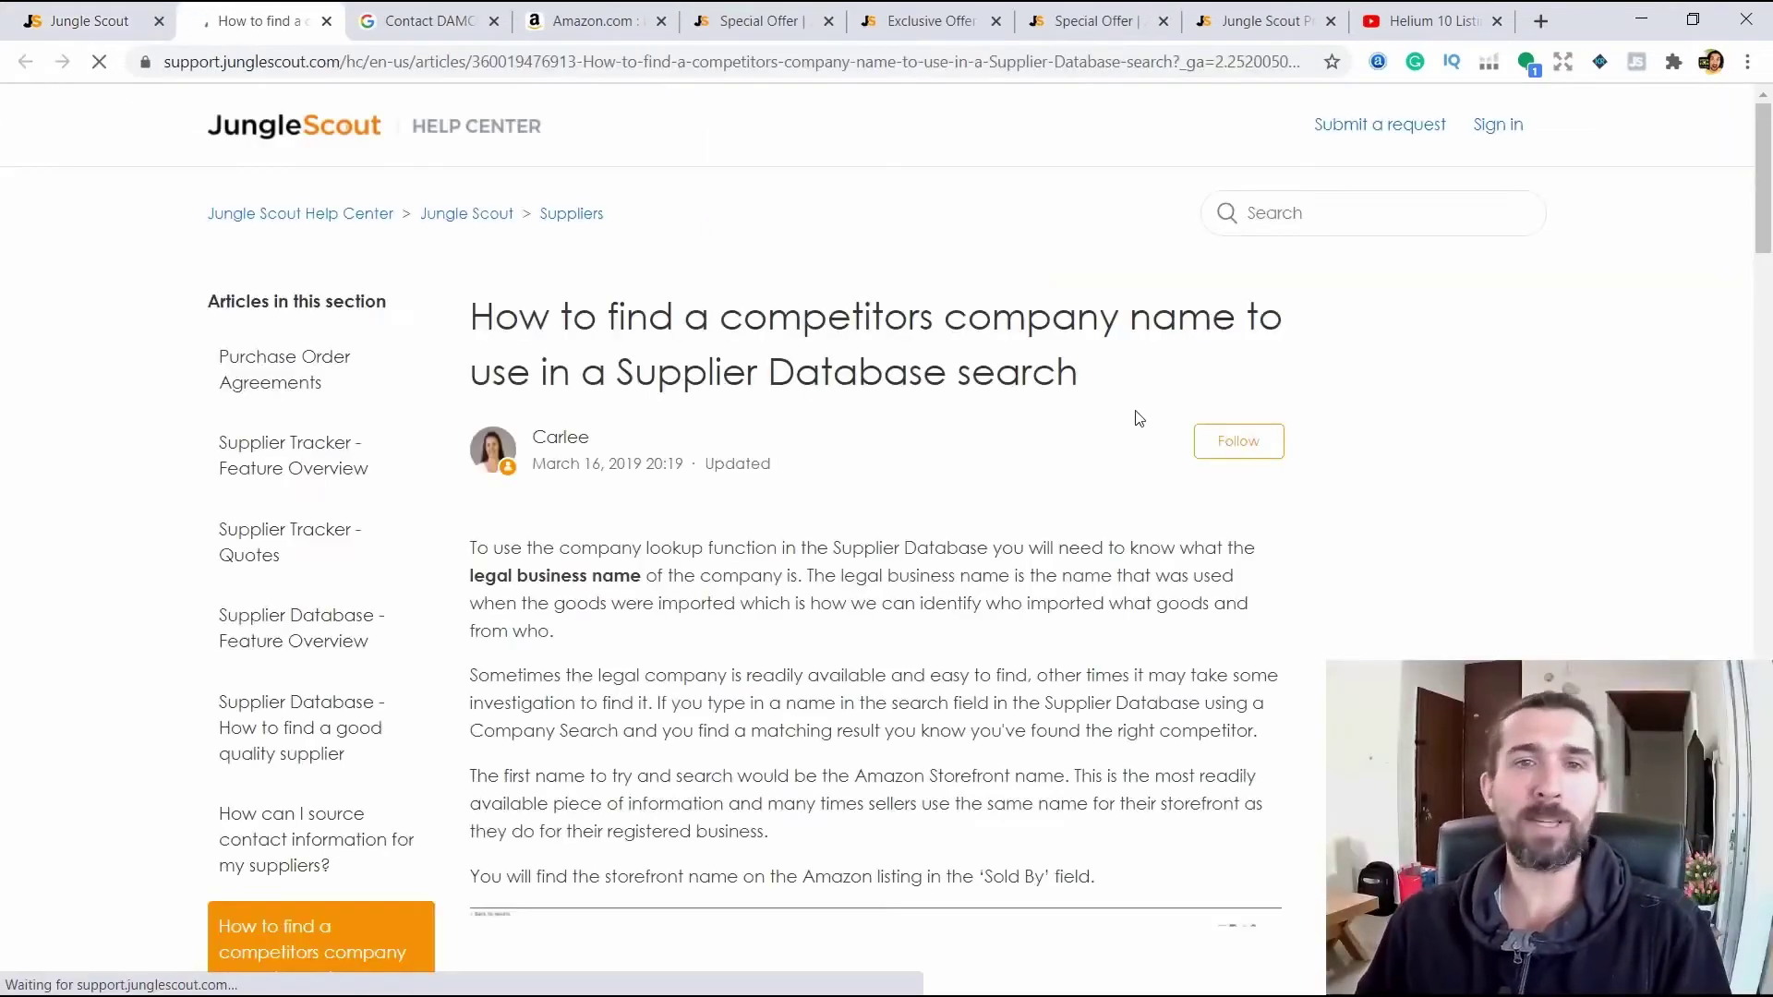
scroll(1122, 388, down, 2)
scroll(1126, 360, up, 2)
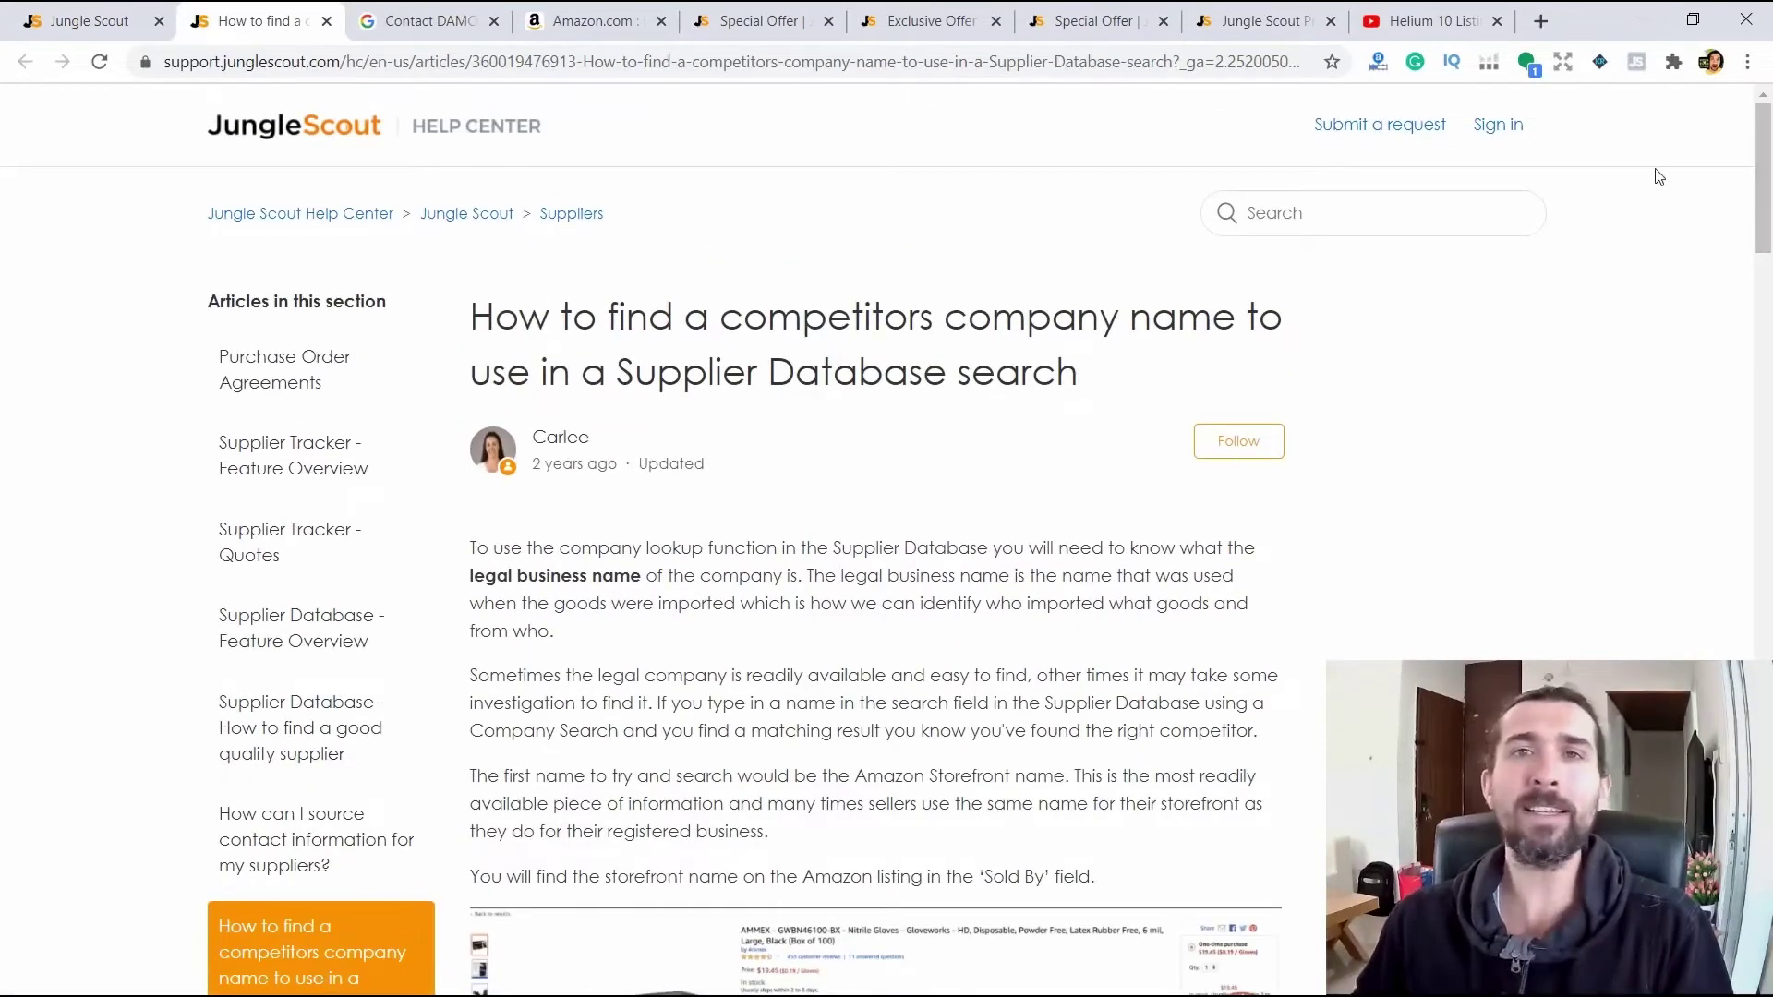
drag(1768, 158, 1769, 212)
scroll(1058, 536, down, 3)
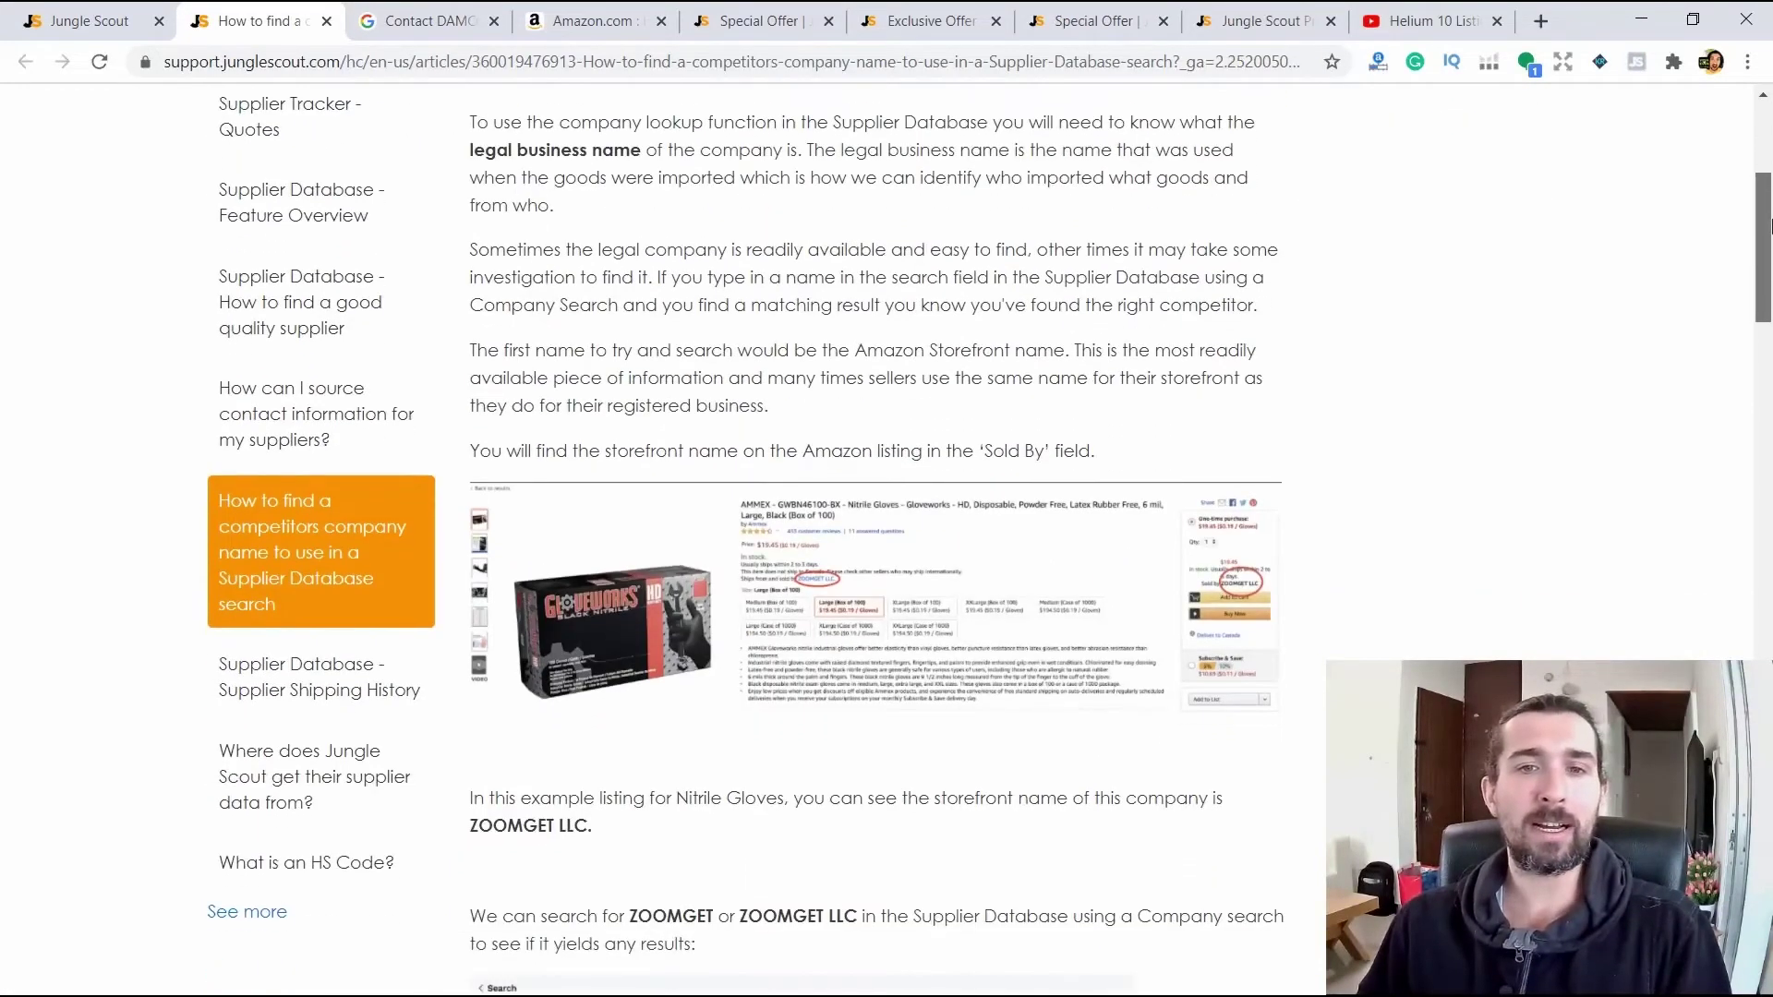
drag(625, 725, 806, 726)
click(934, 718)
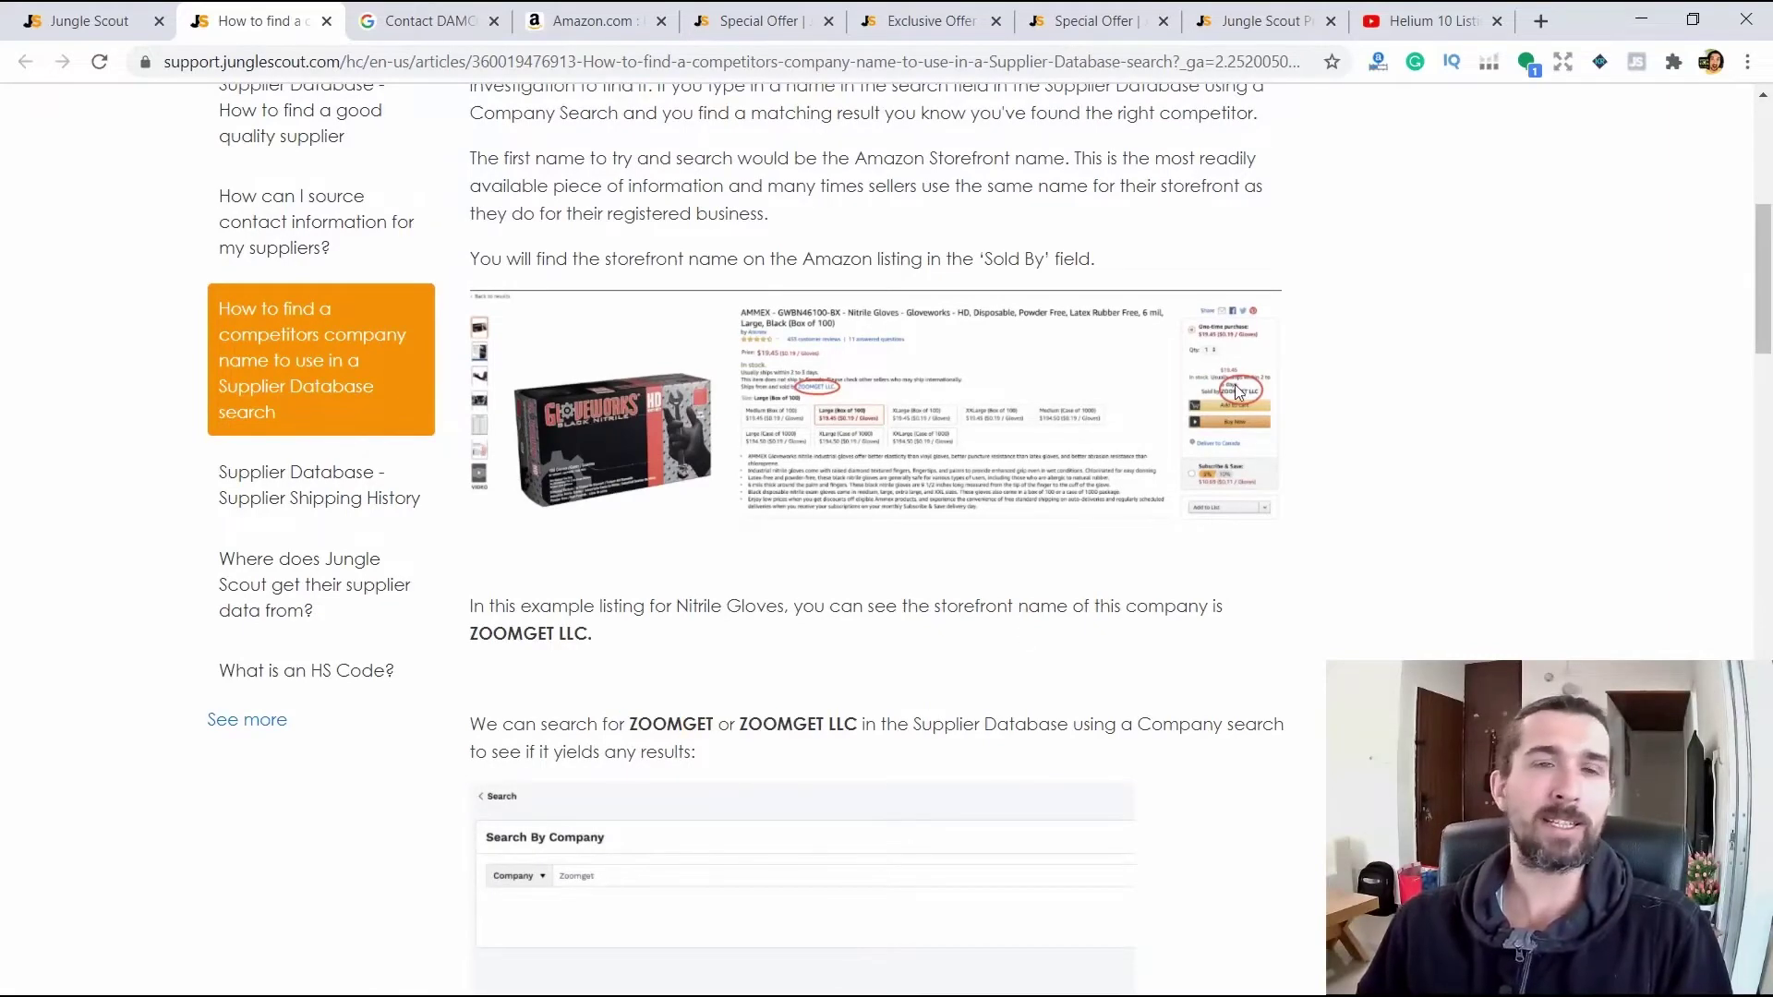
Open the Farberware 22-Piece knife block listing on Amazon, glancing back at the article
click(577, 22)
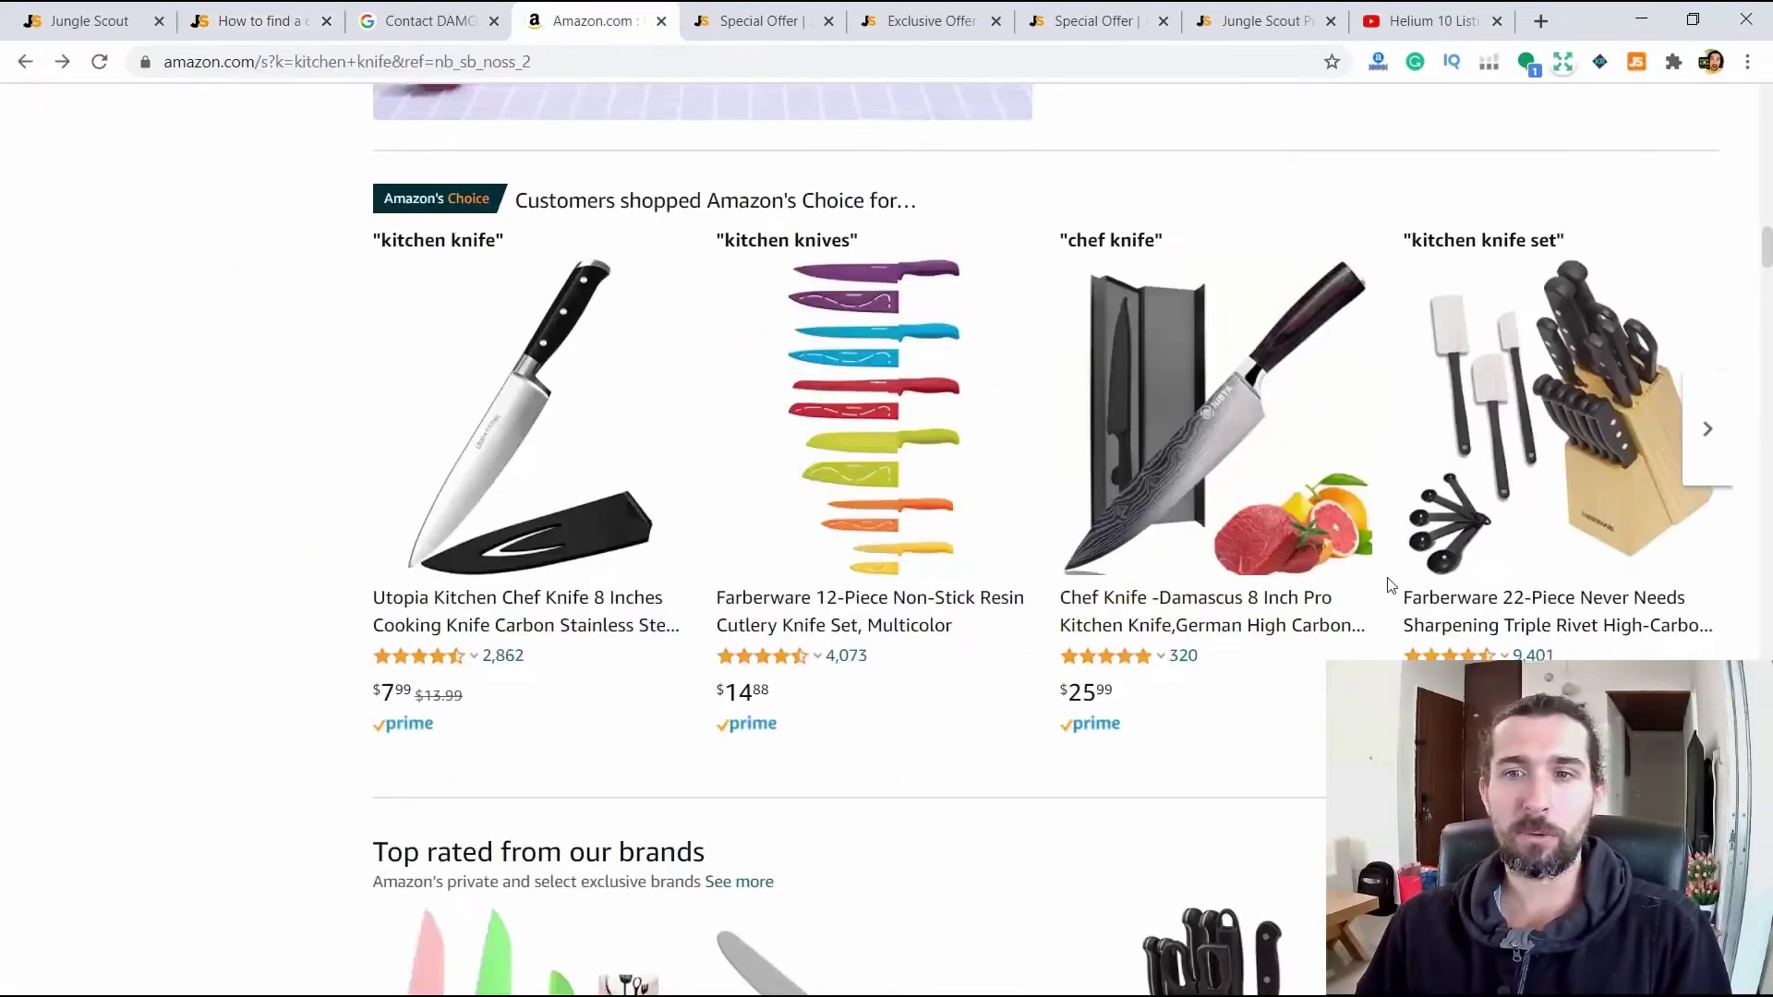
scroll(1441, 462, down, 1)
click(1474, 494)
key(ctrl+shift+Tab)
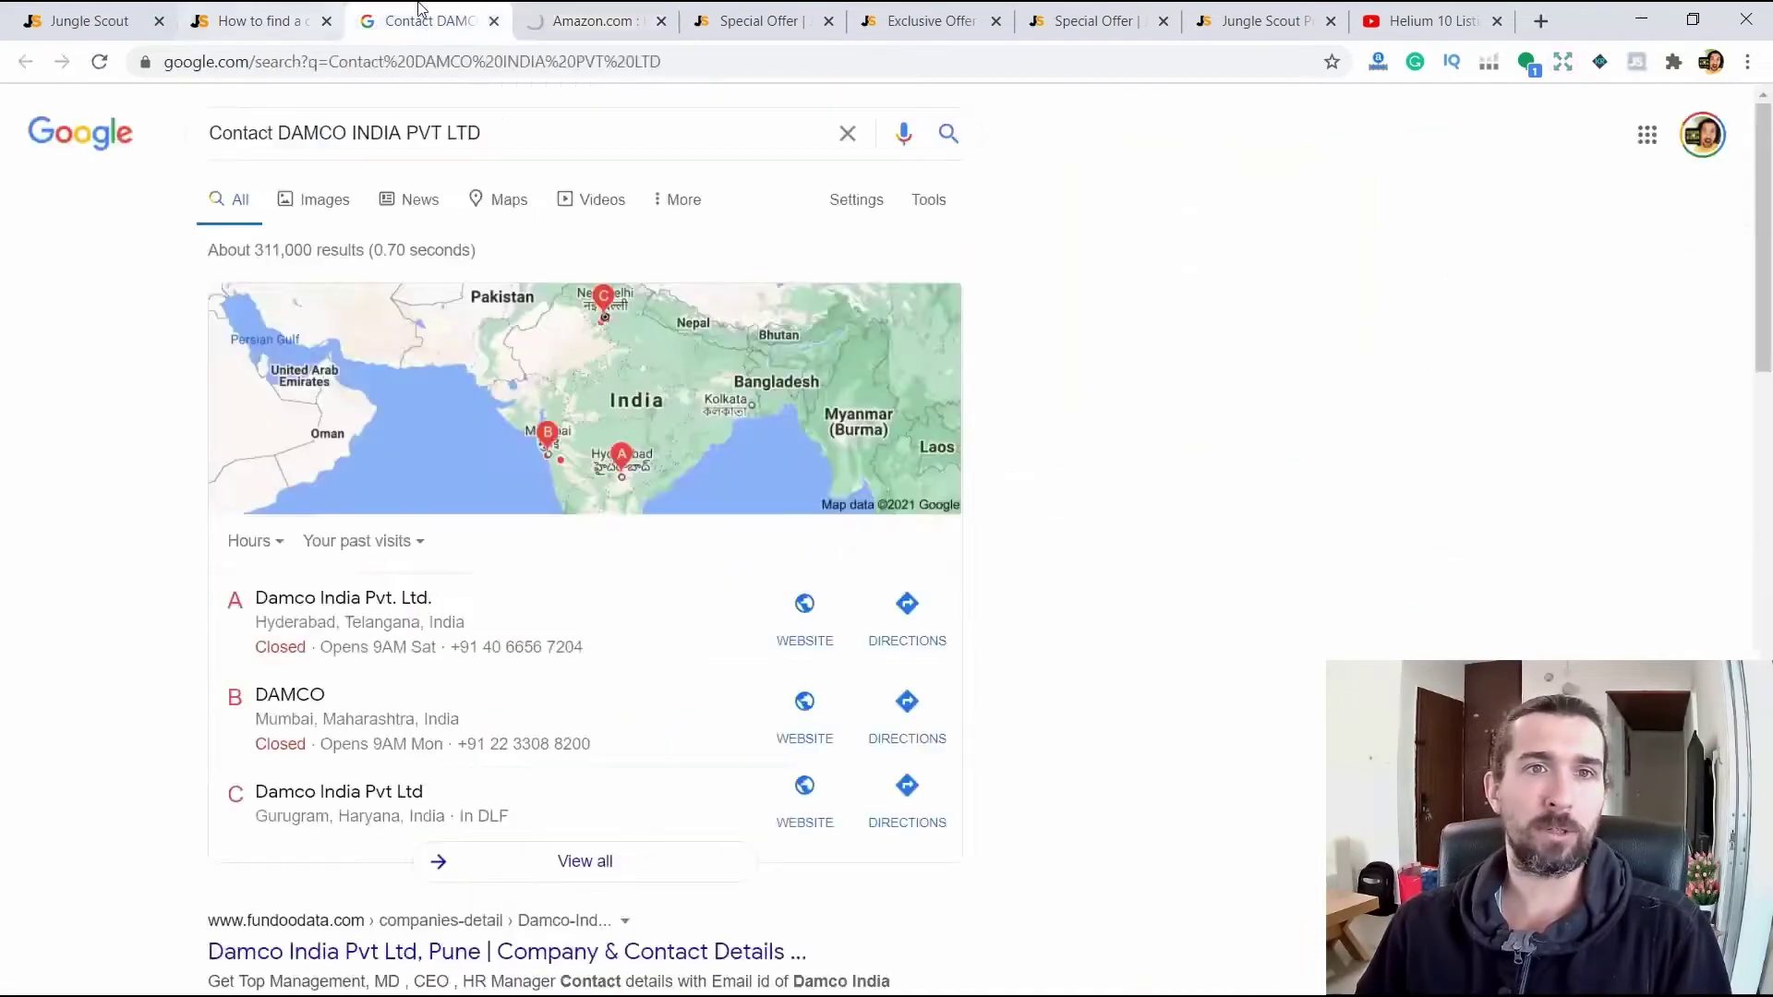
key(ctrl+shift+Tab)
scroll(769, 185, up, 3)
scroll(808, 514, down, 2)
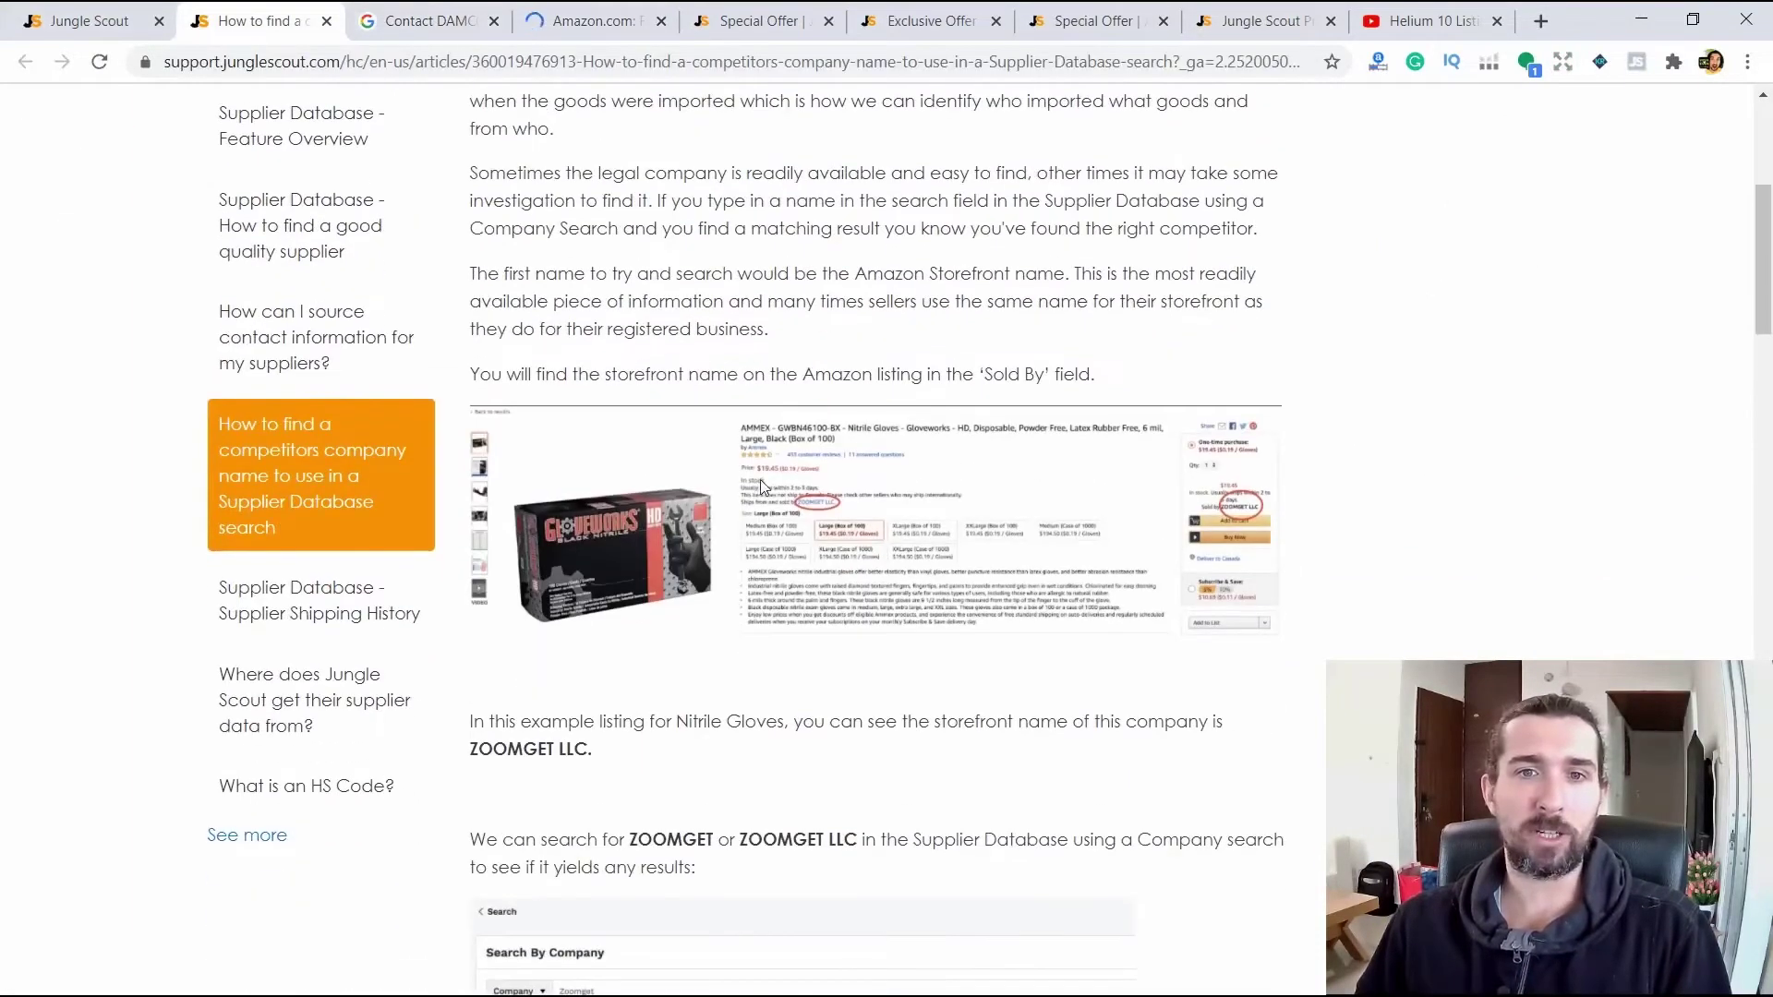
key(ctrl+Tab)
key(ctrl+Tab)
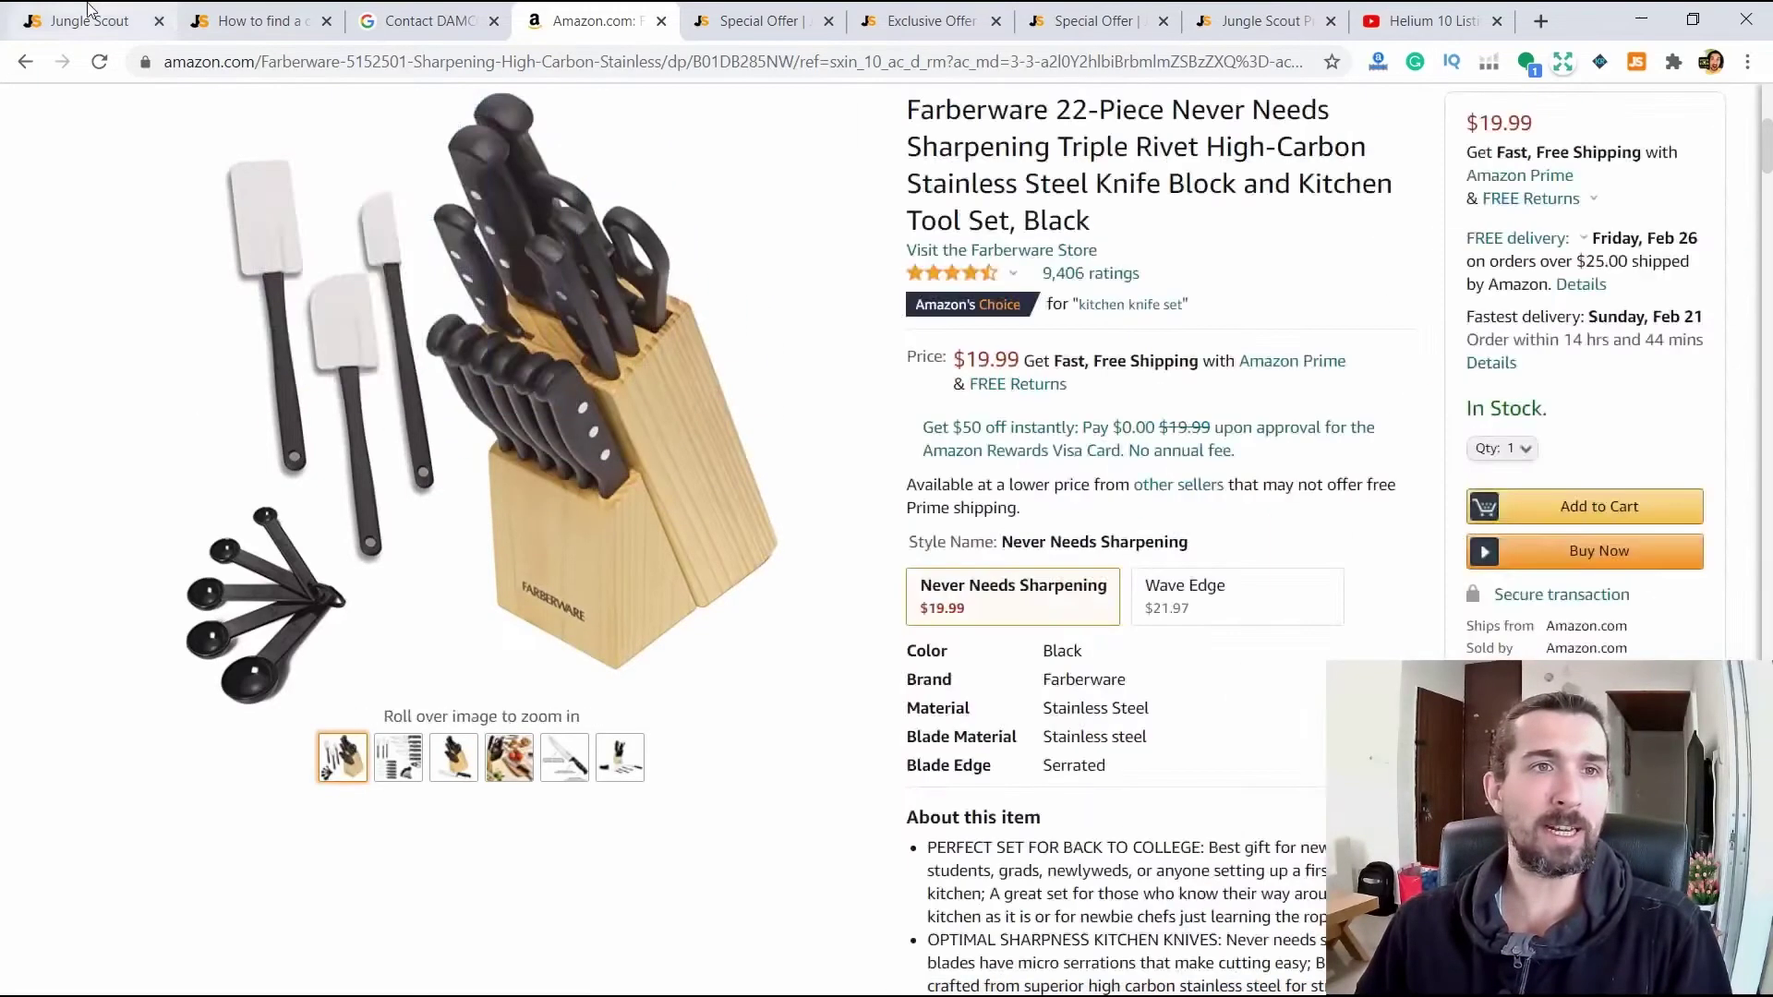
click(282, 11)
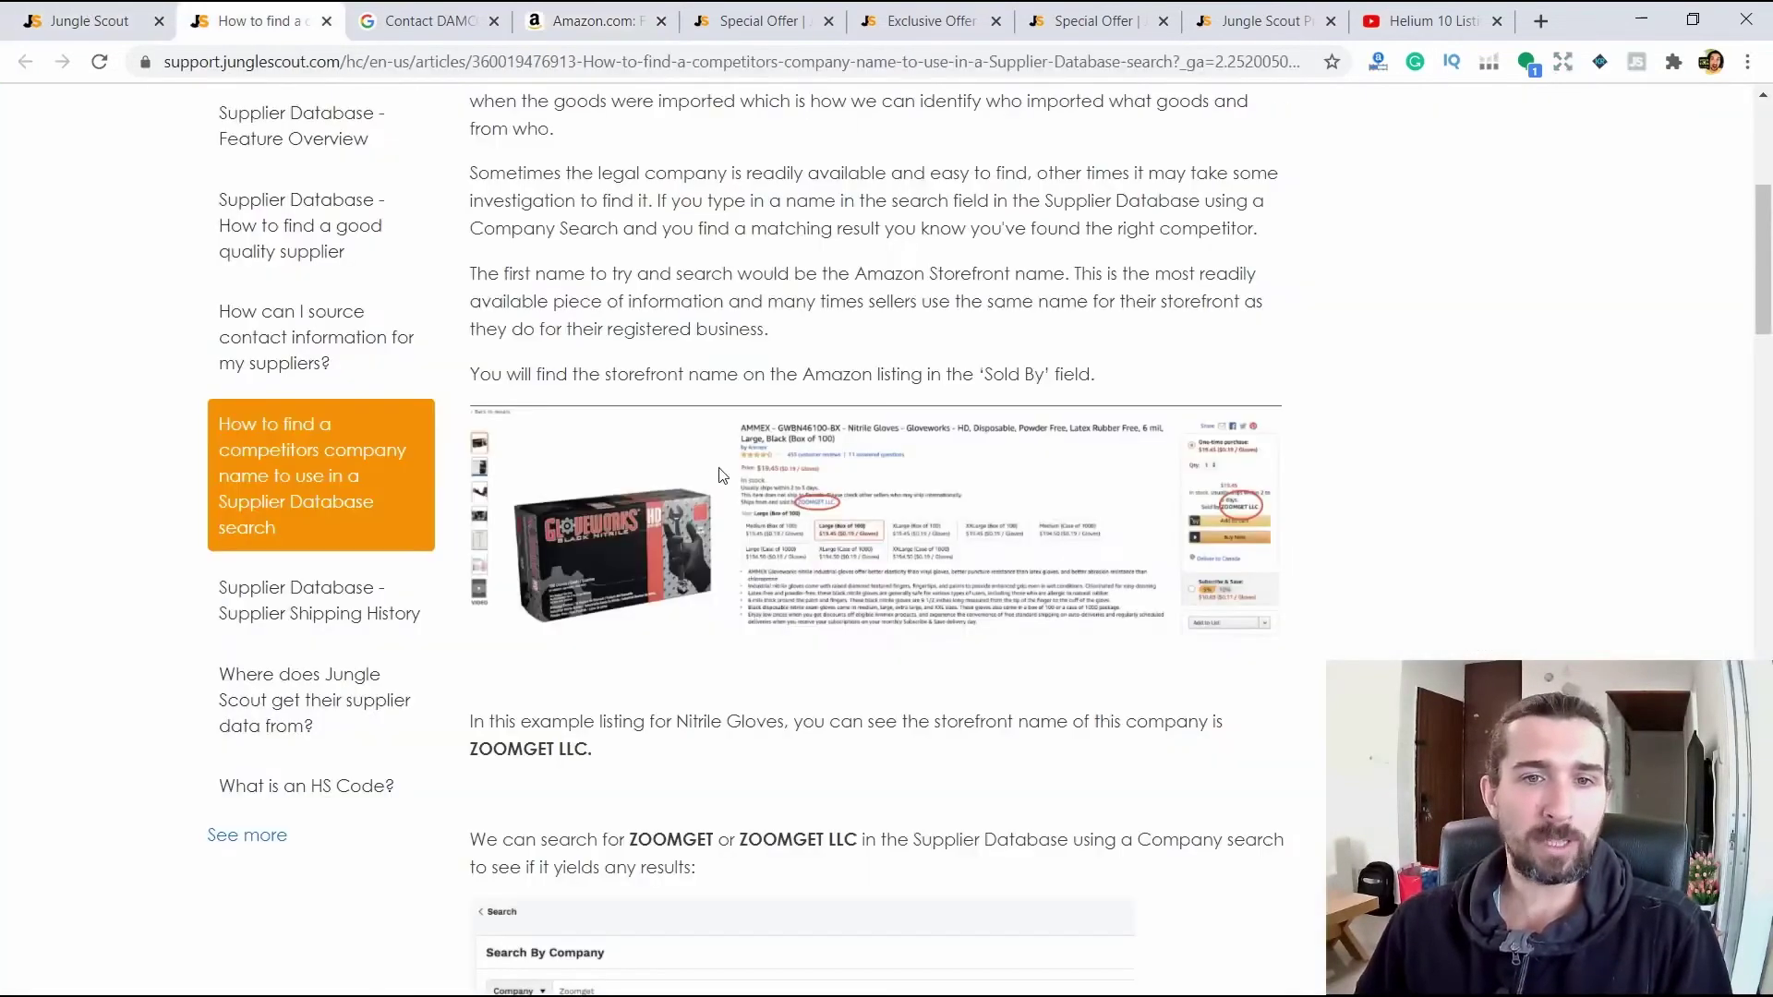
scroll(738, 508, up, 1)
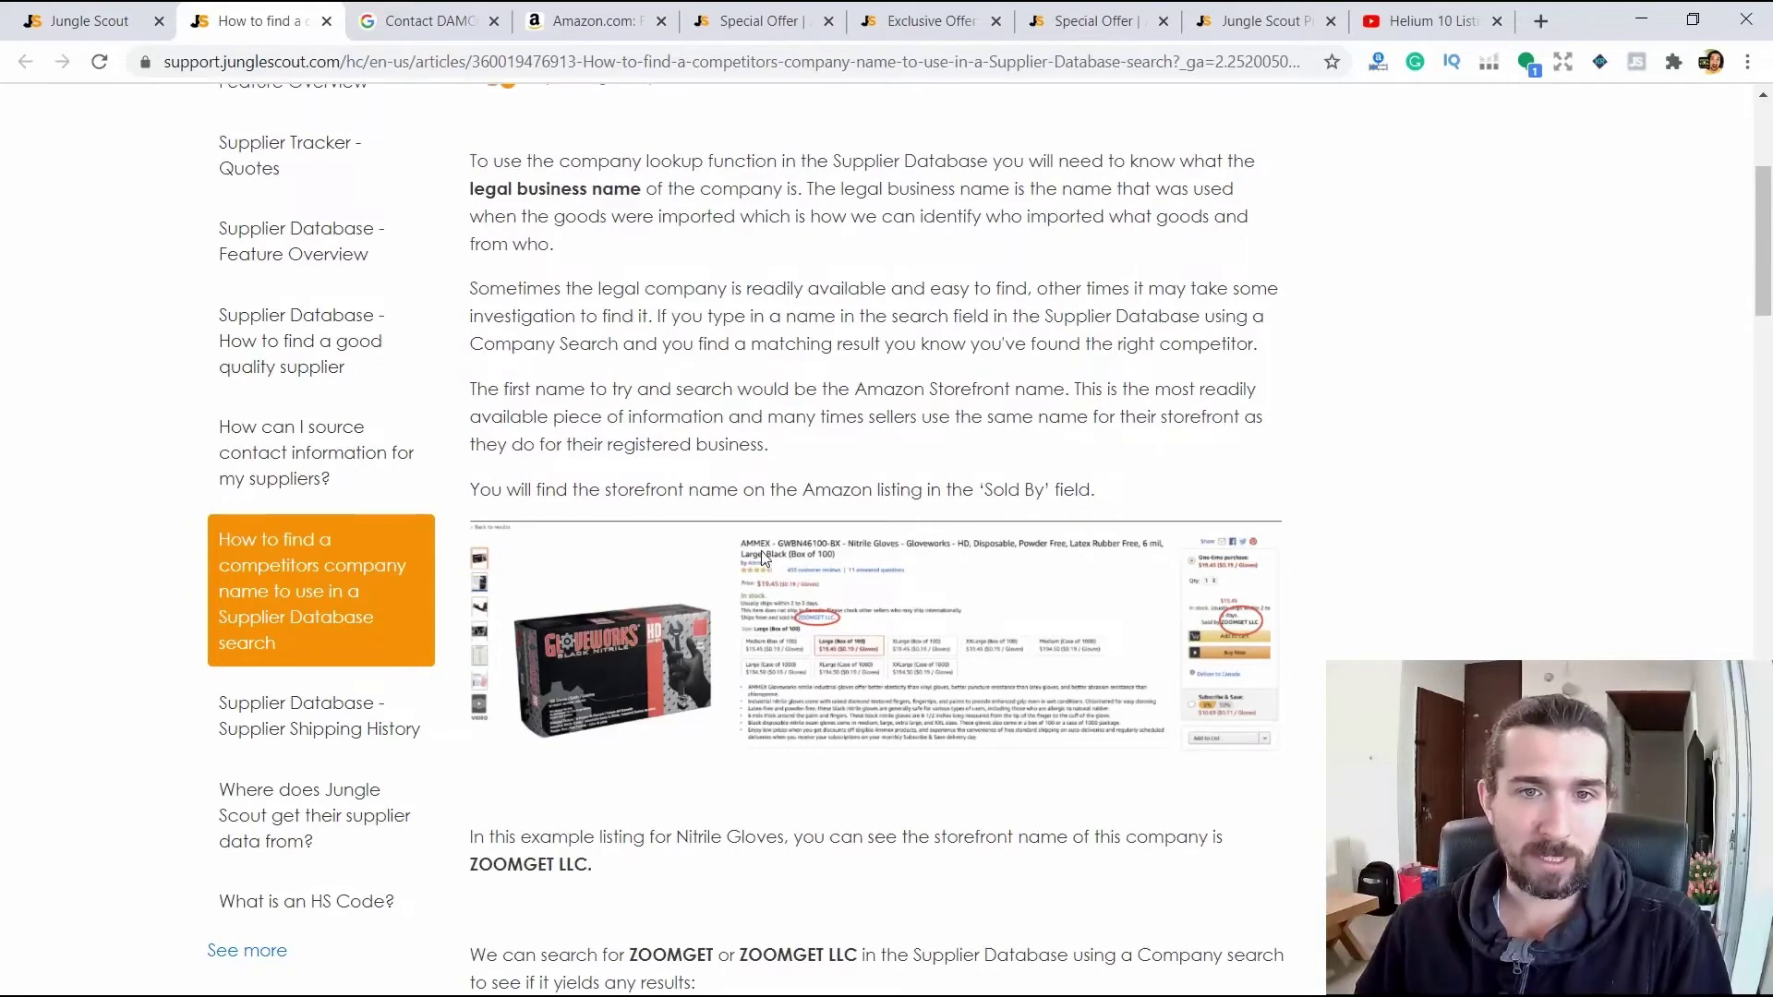
scroll(594, 757, down, 1)
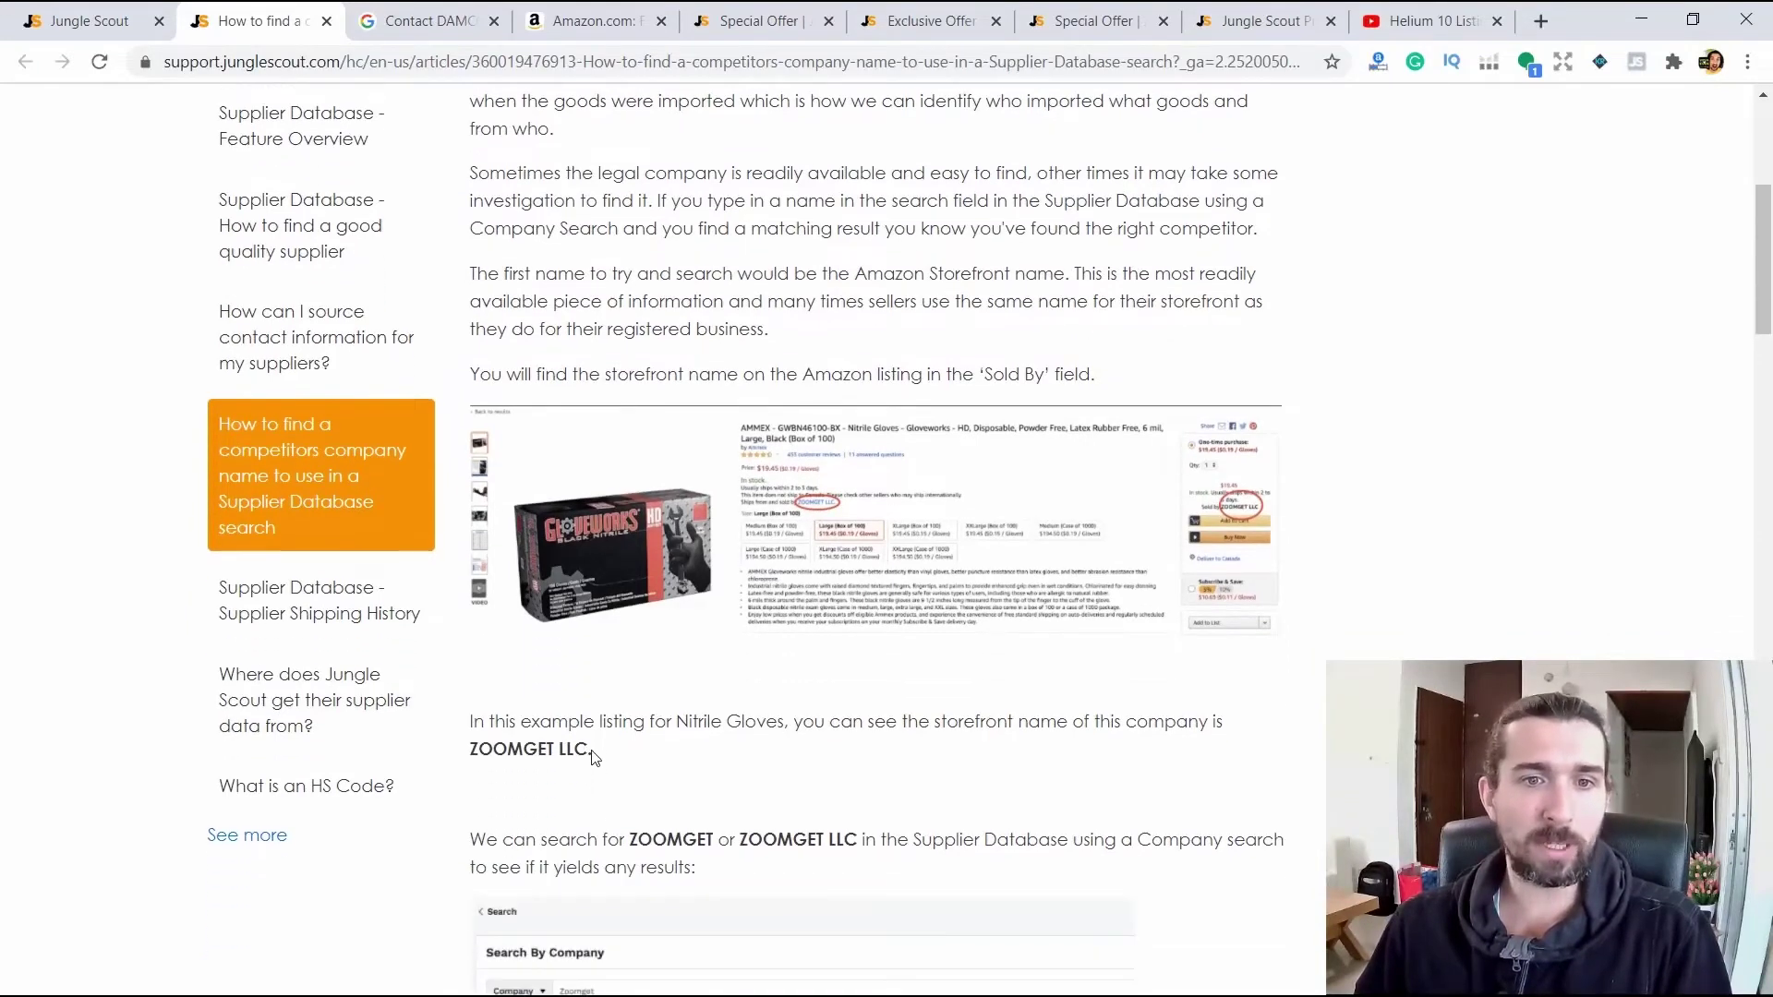
drag(594, 757, 471, 744)
scroll(554, 739, down, 2)
click(628, 620)
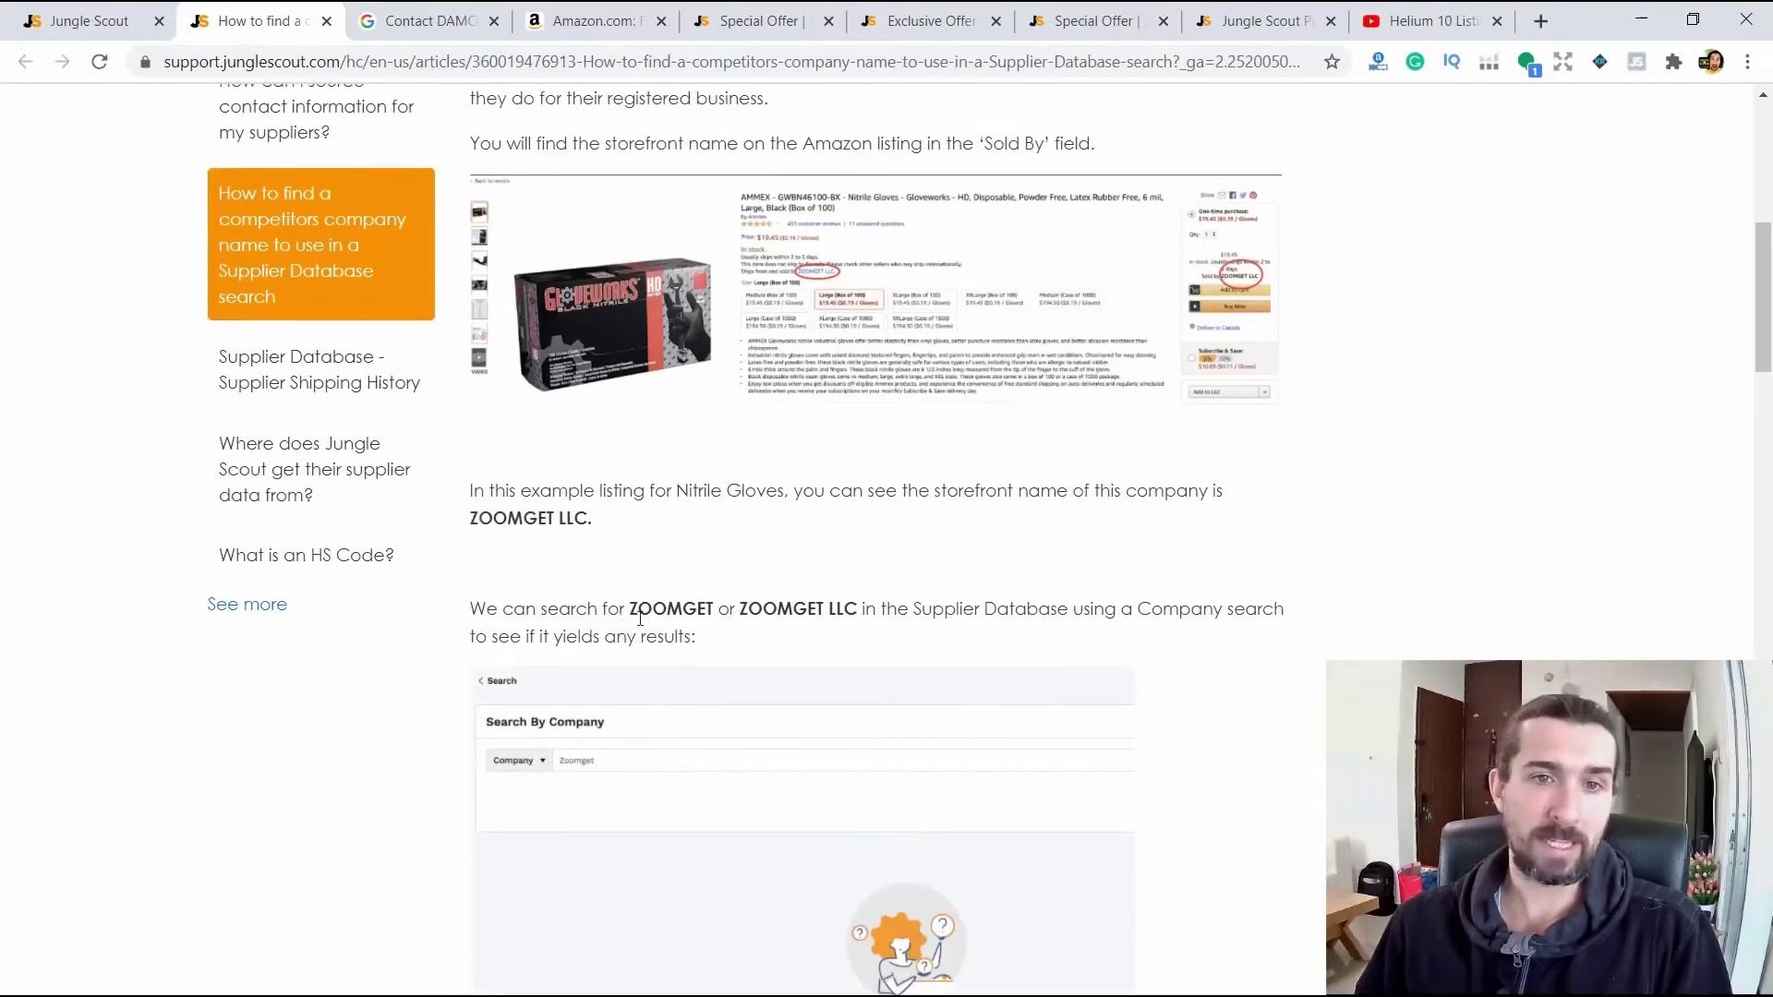
drag(640, 618, 856, 617)
scroll(850, 601, down, 4)
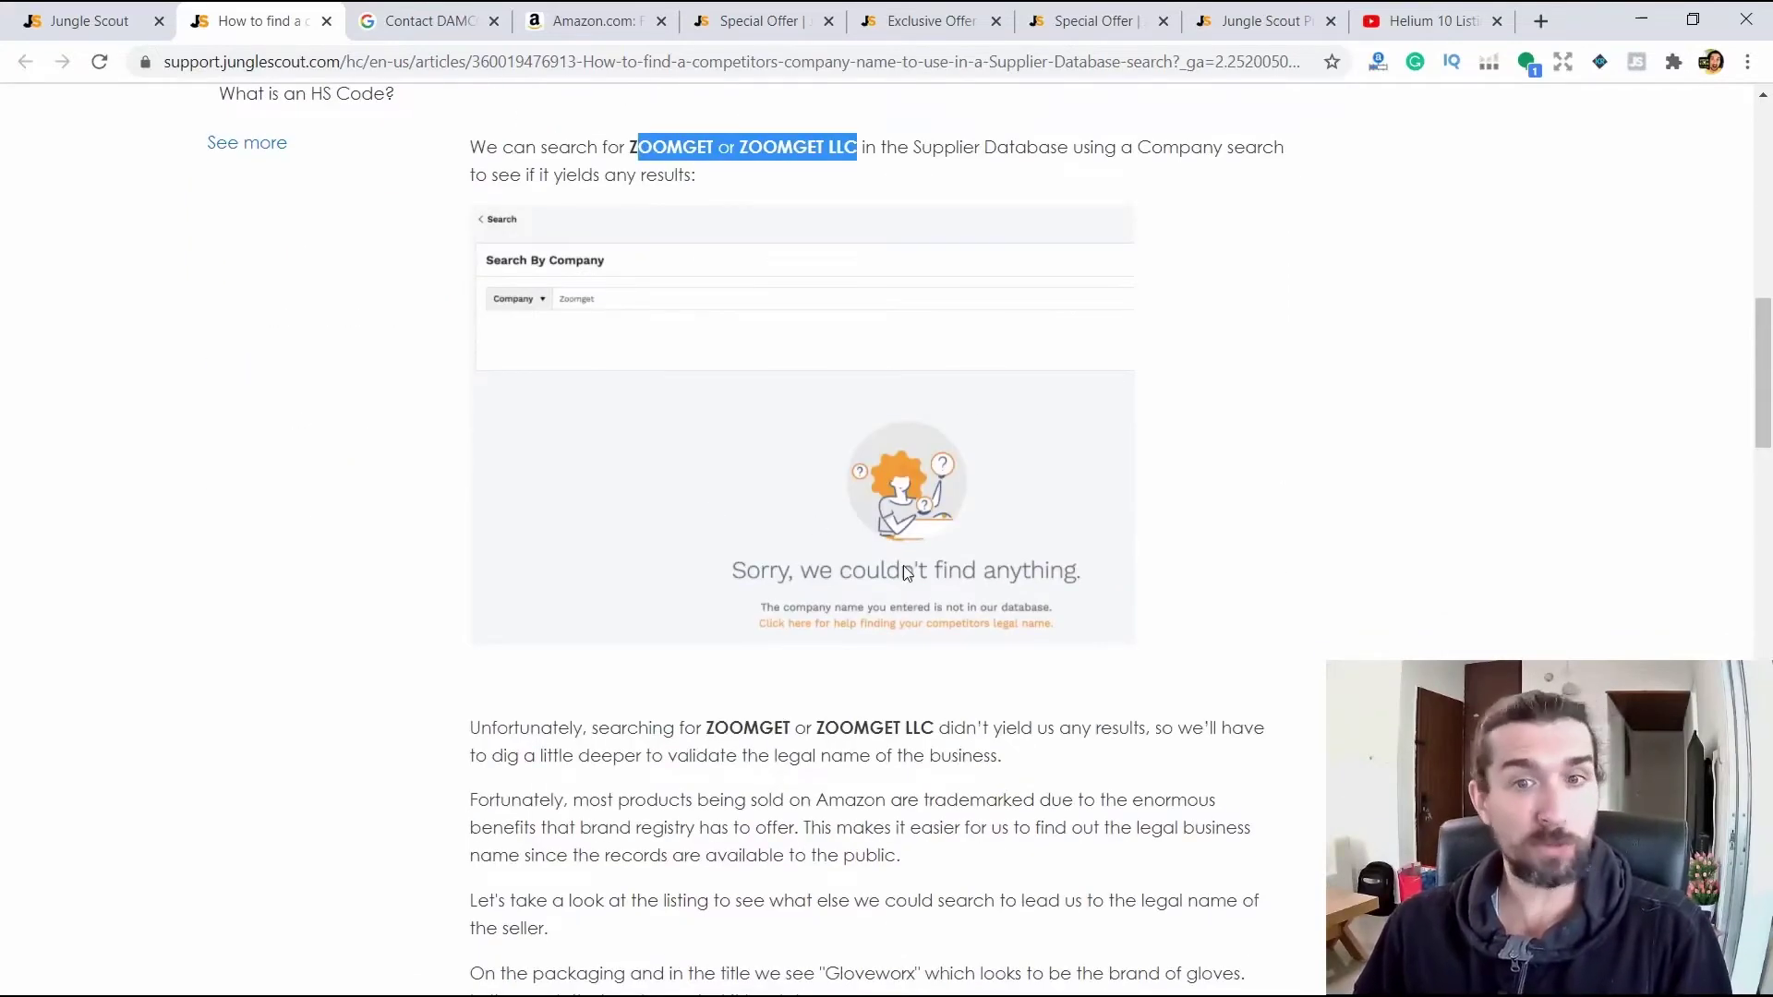
scroll(907, 574, down, 4)
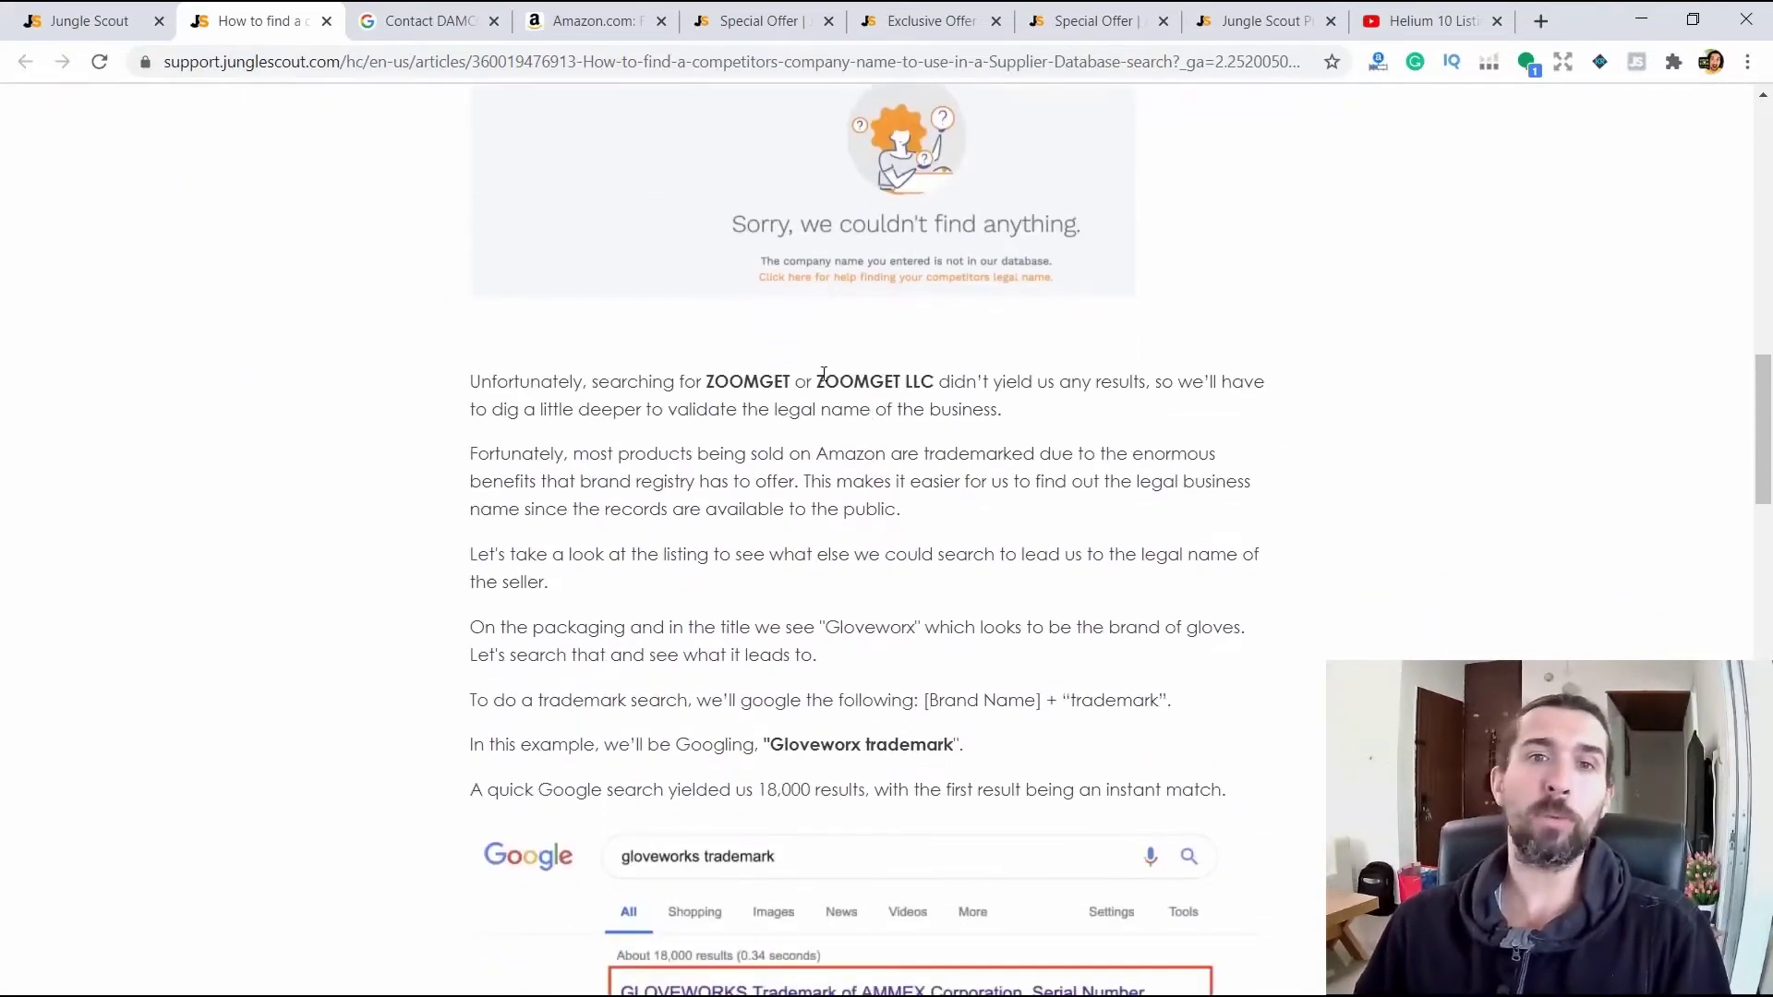
drag(904, 381, 942, 384)
scroll(933, 384, down, 4)
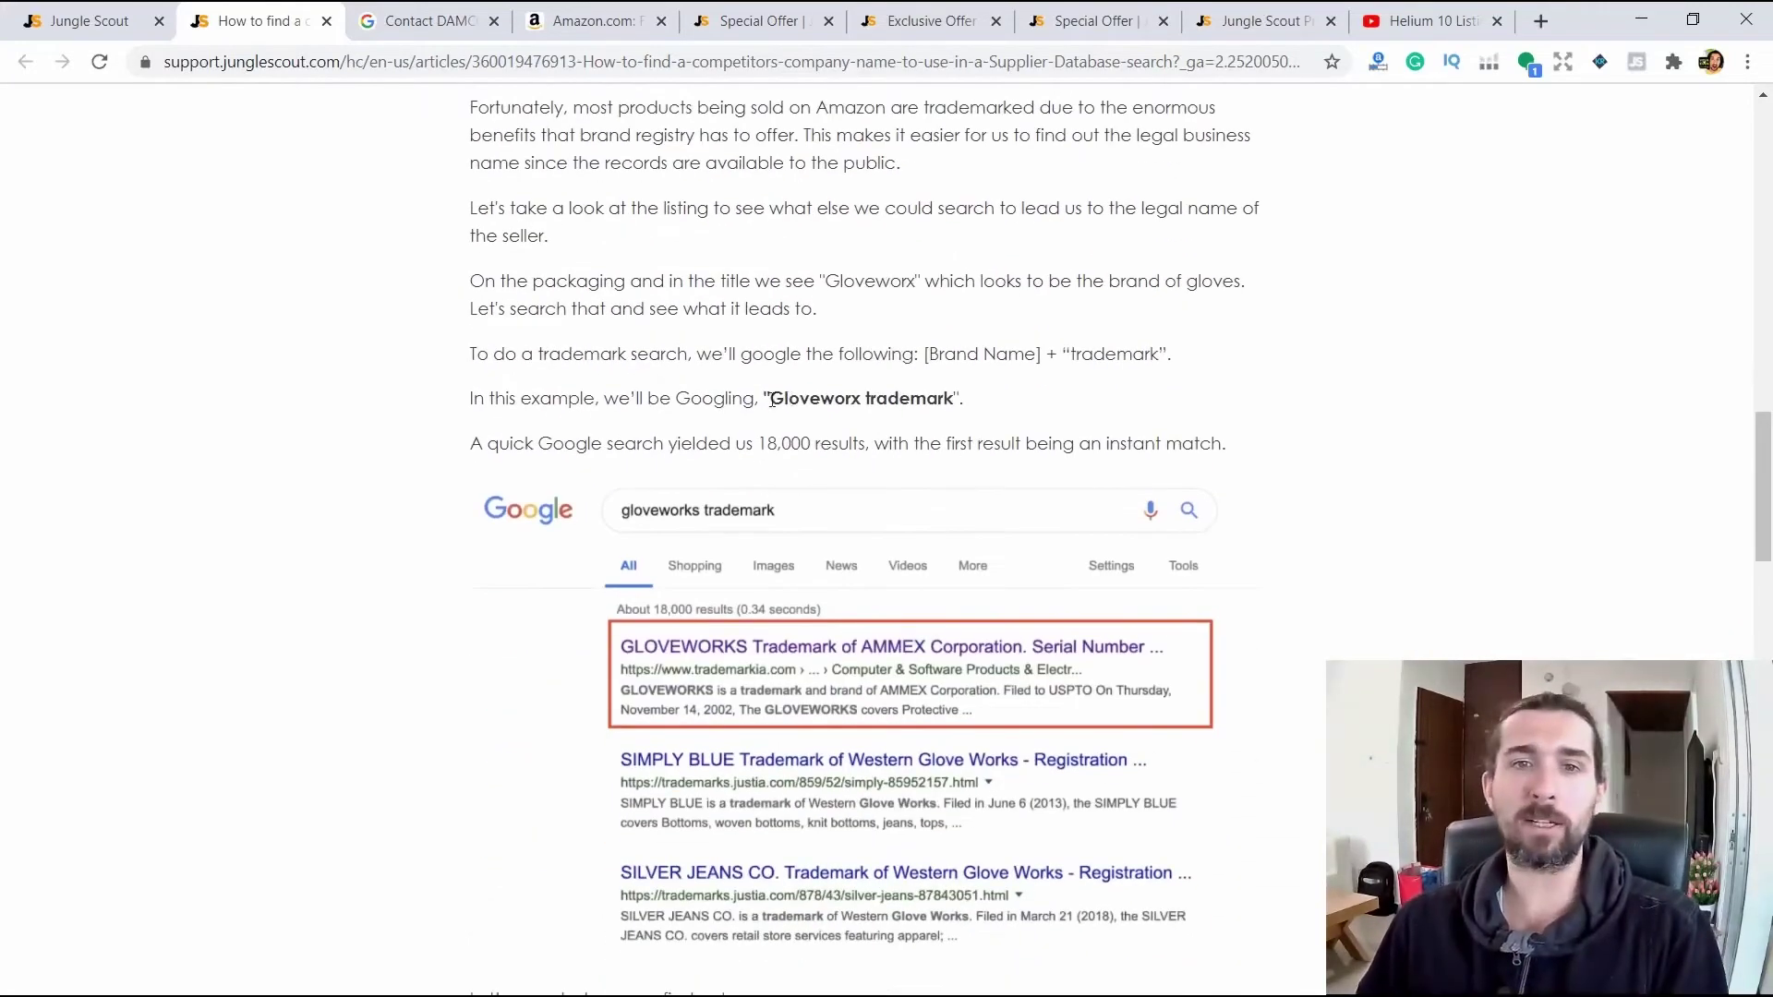
drag(771, 399, 957, 399)
click(808, 400)
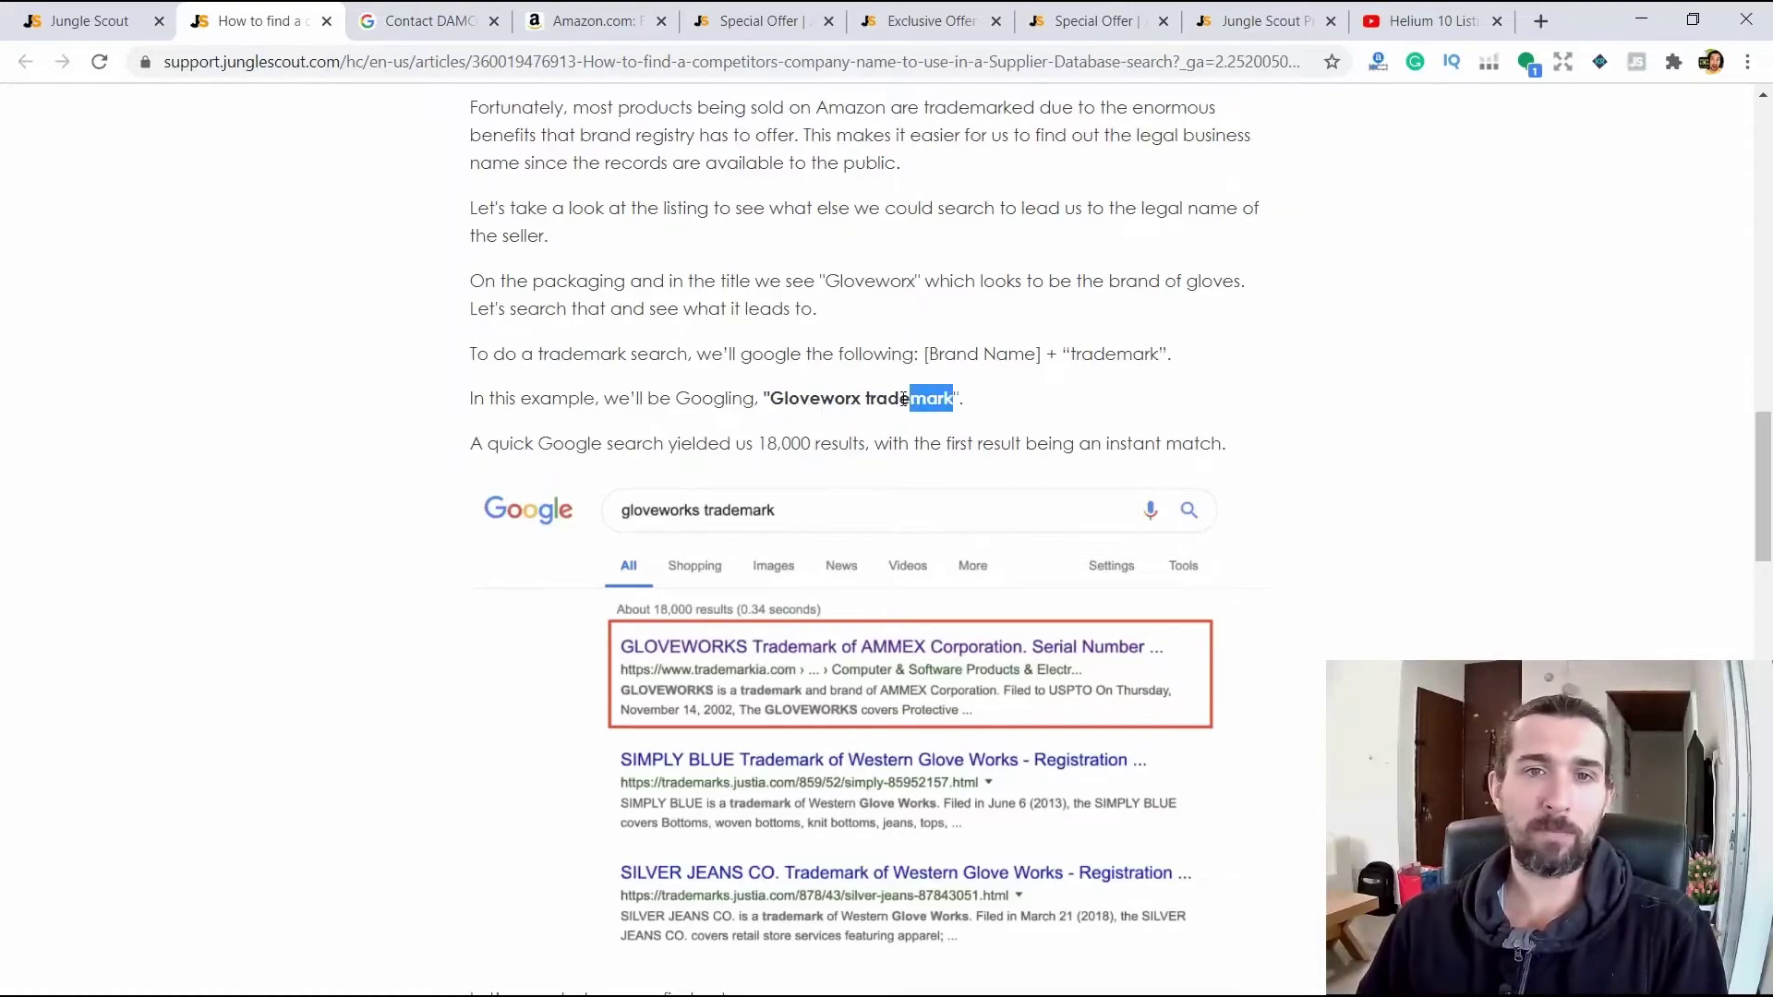
scroll(903, 398, up, 10)
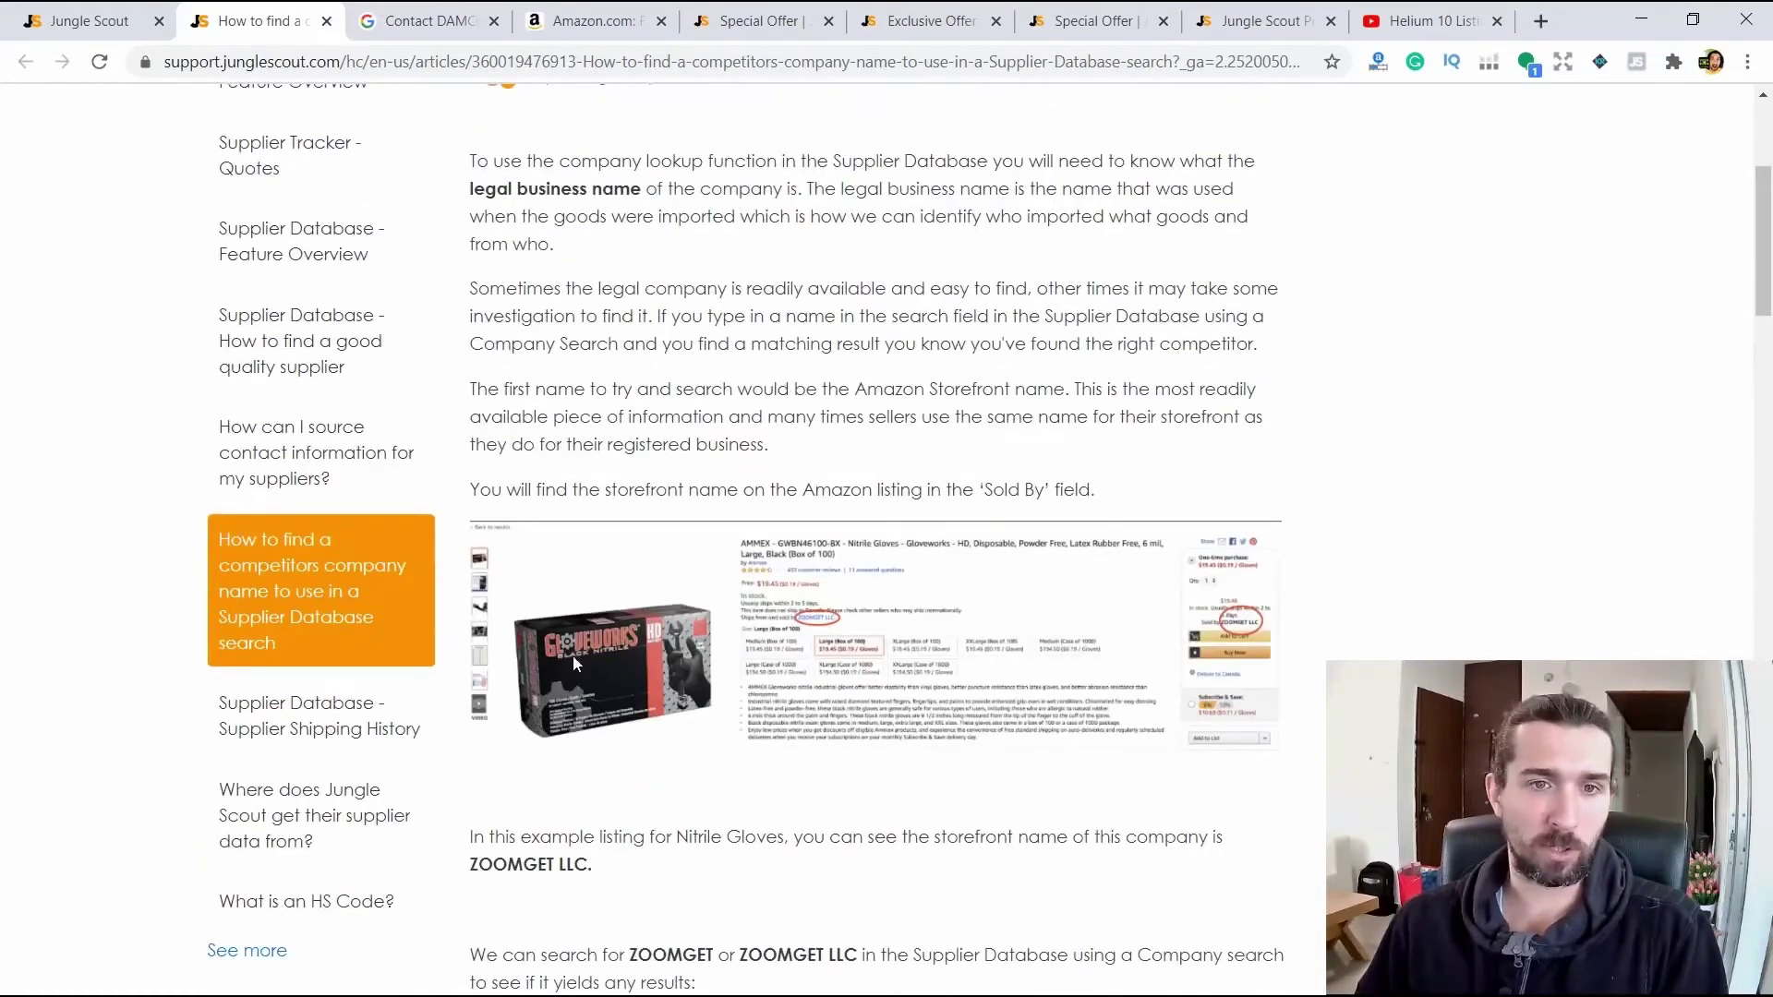
scroll(602, 661, down, 3)
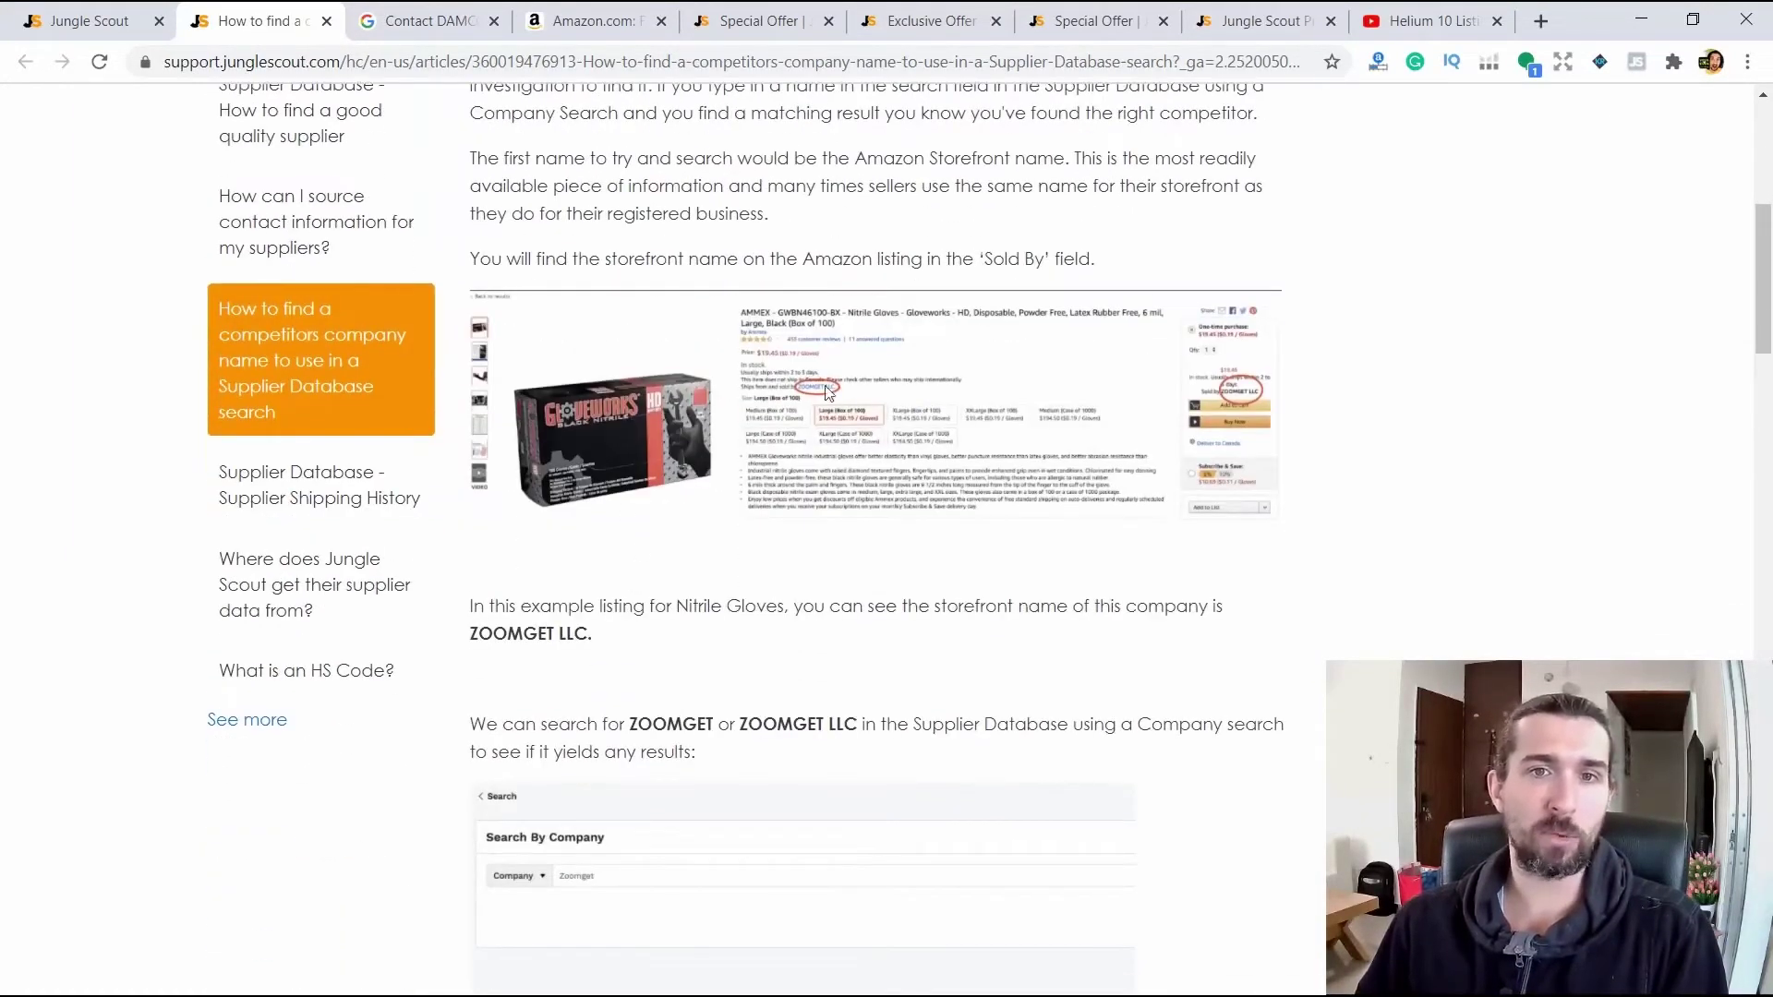
scroll(812, 440, down, 15)
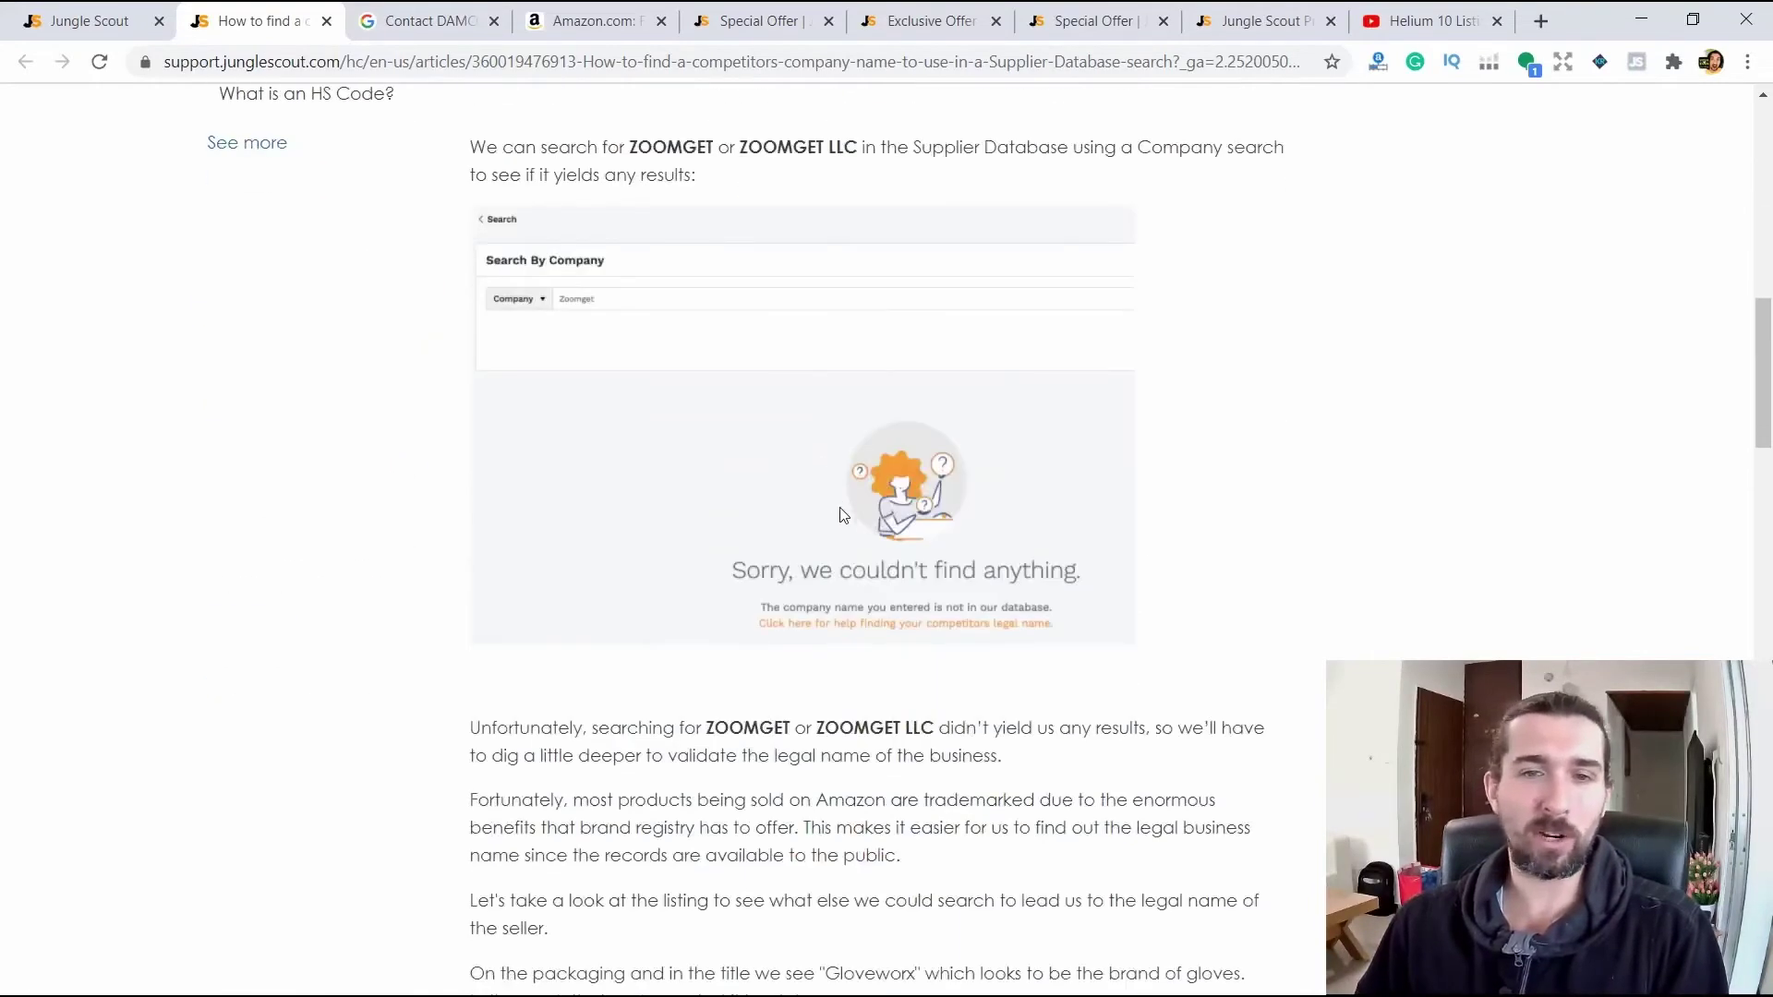
Highlight the 'Gloveworx trademark' search phrase in the help article
scroll(796, 493, up, 2)
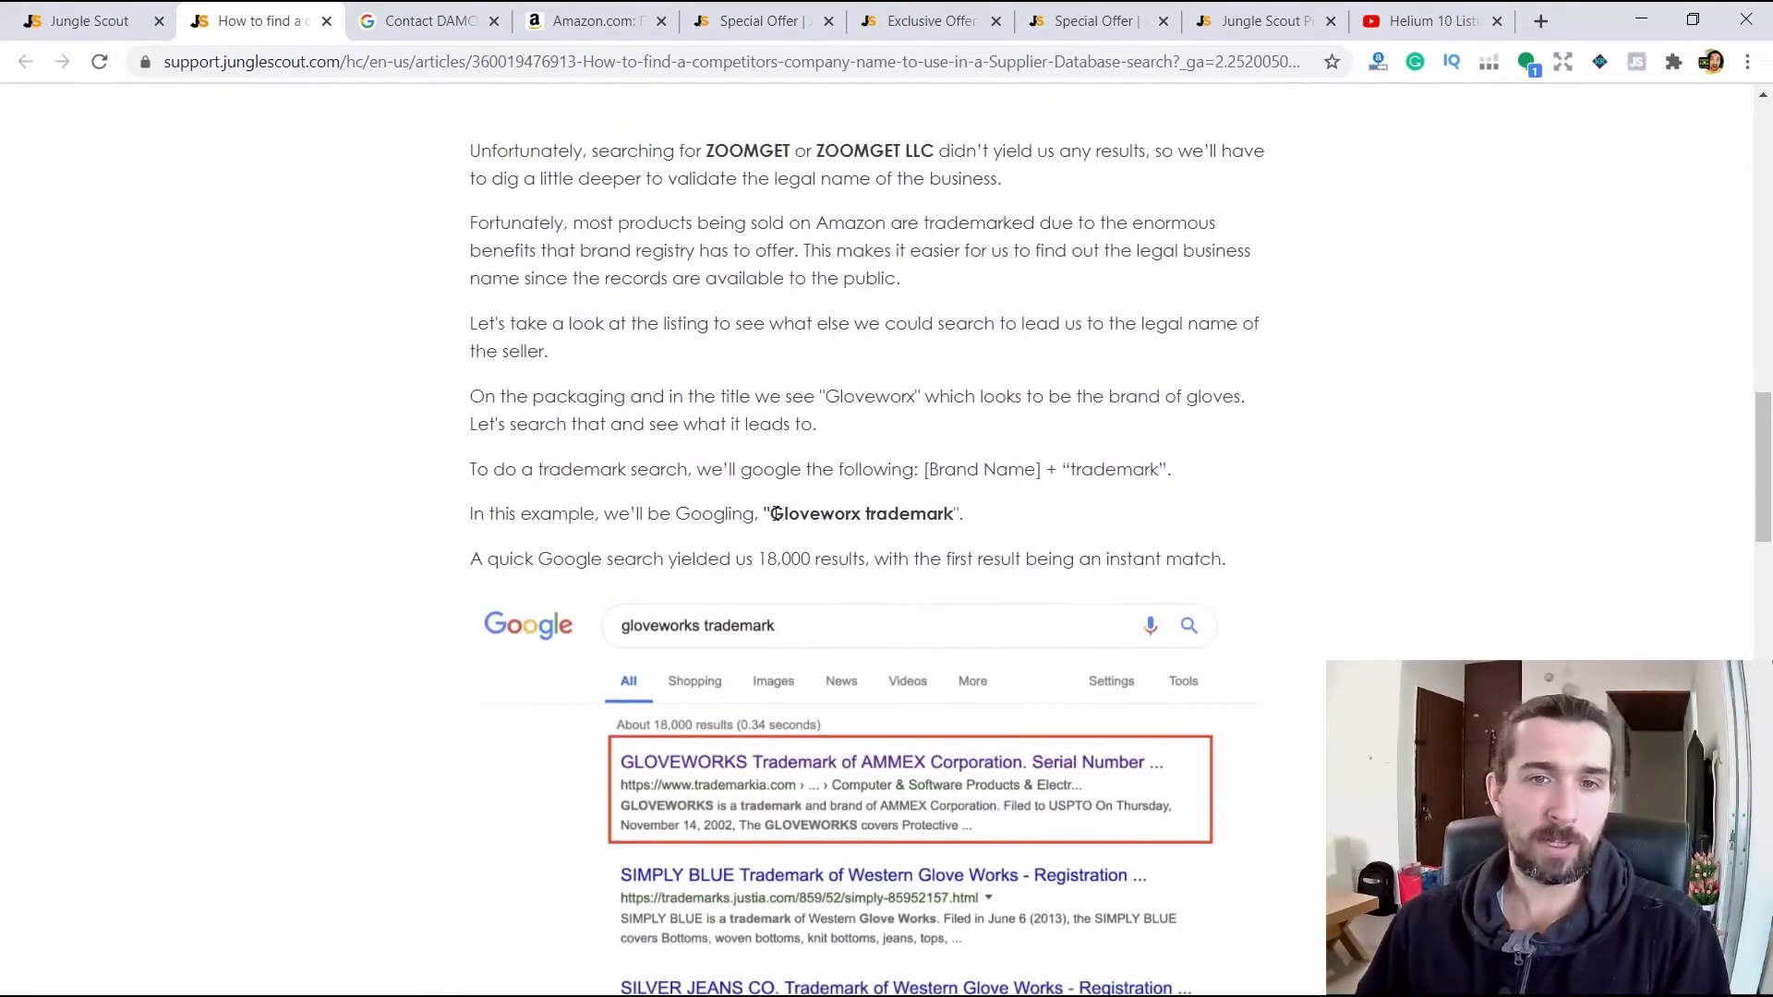
drag(773, 513, 951, 519)
scroll(875, 476, down, 3)
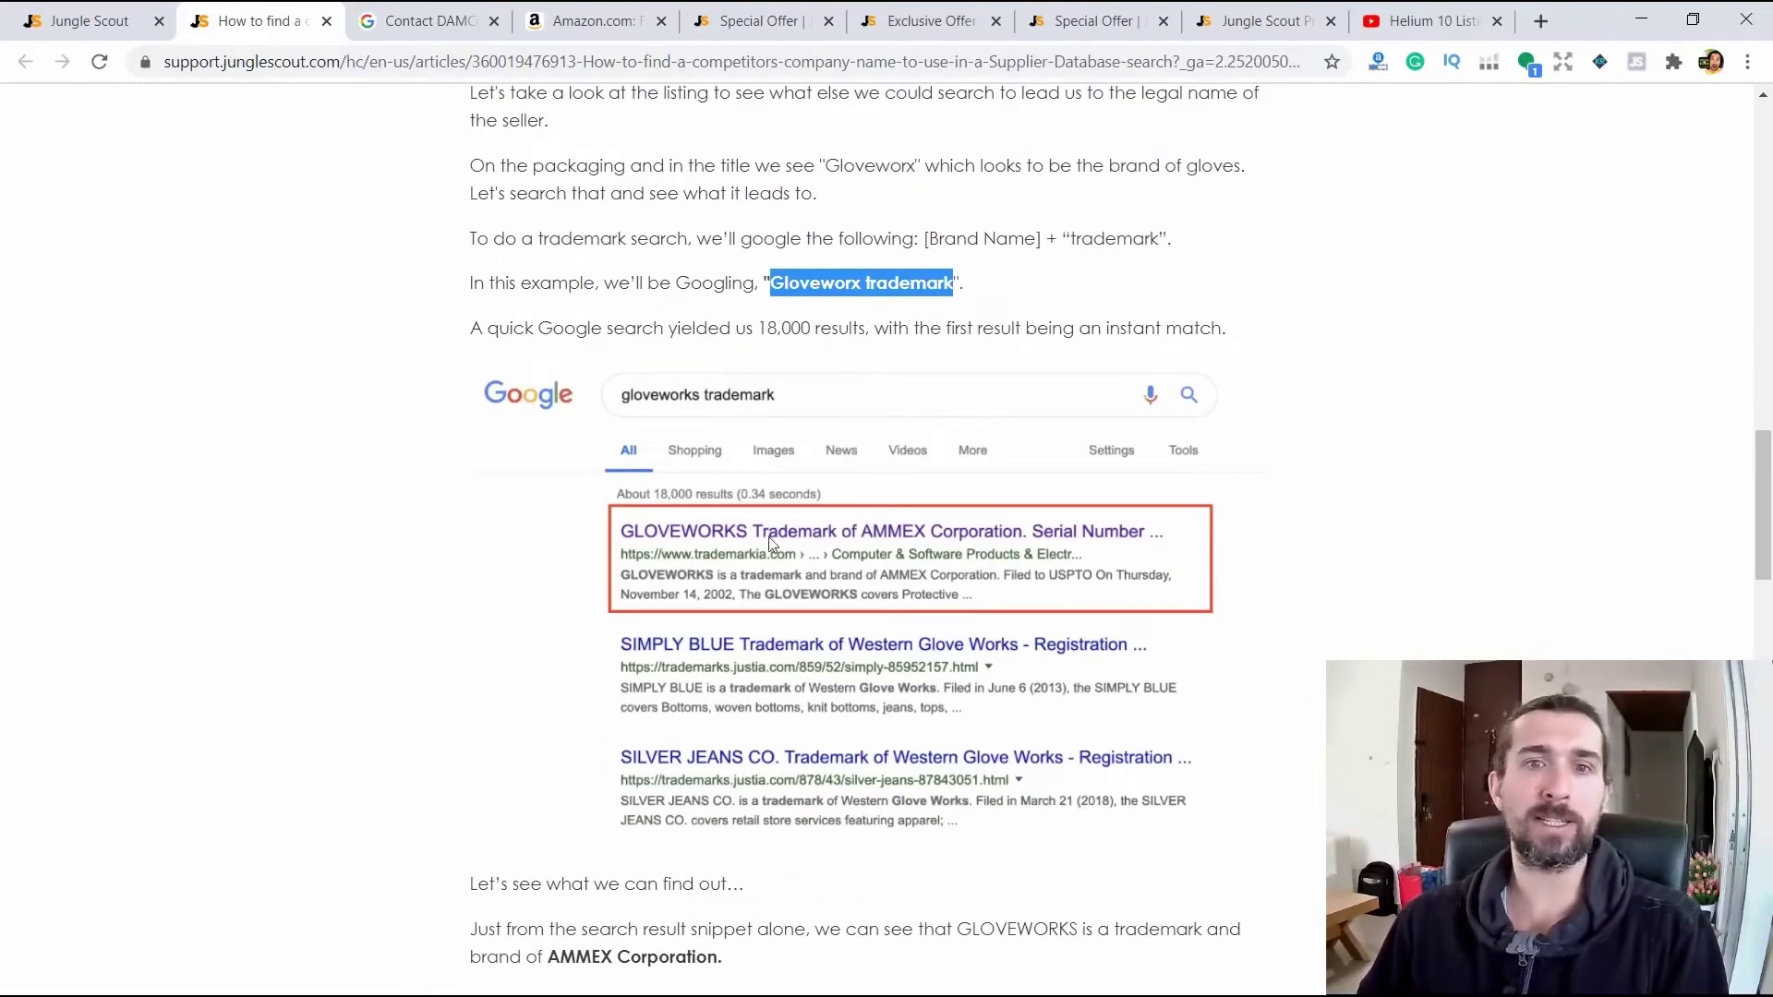
scroll(755, 563, down, 2)
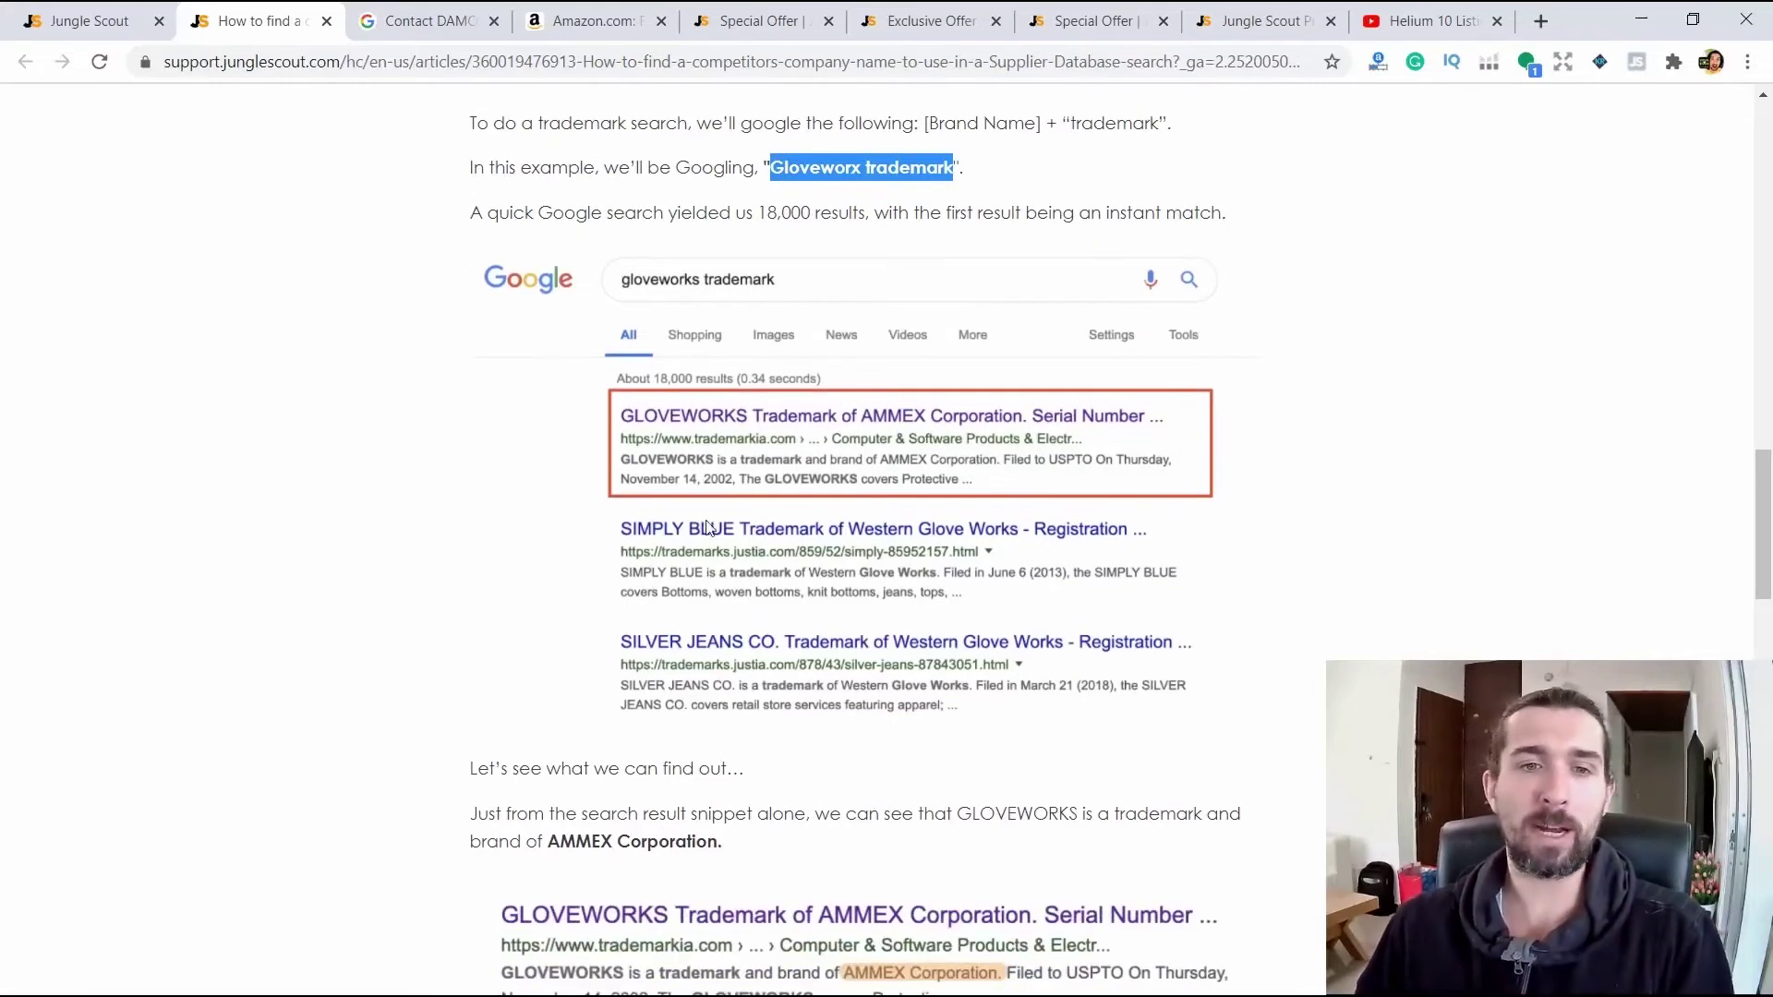
scroll(792, 435, down, 3)
scroll(791, 435, down, 3)
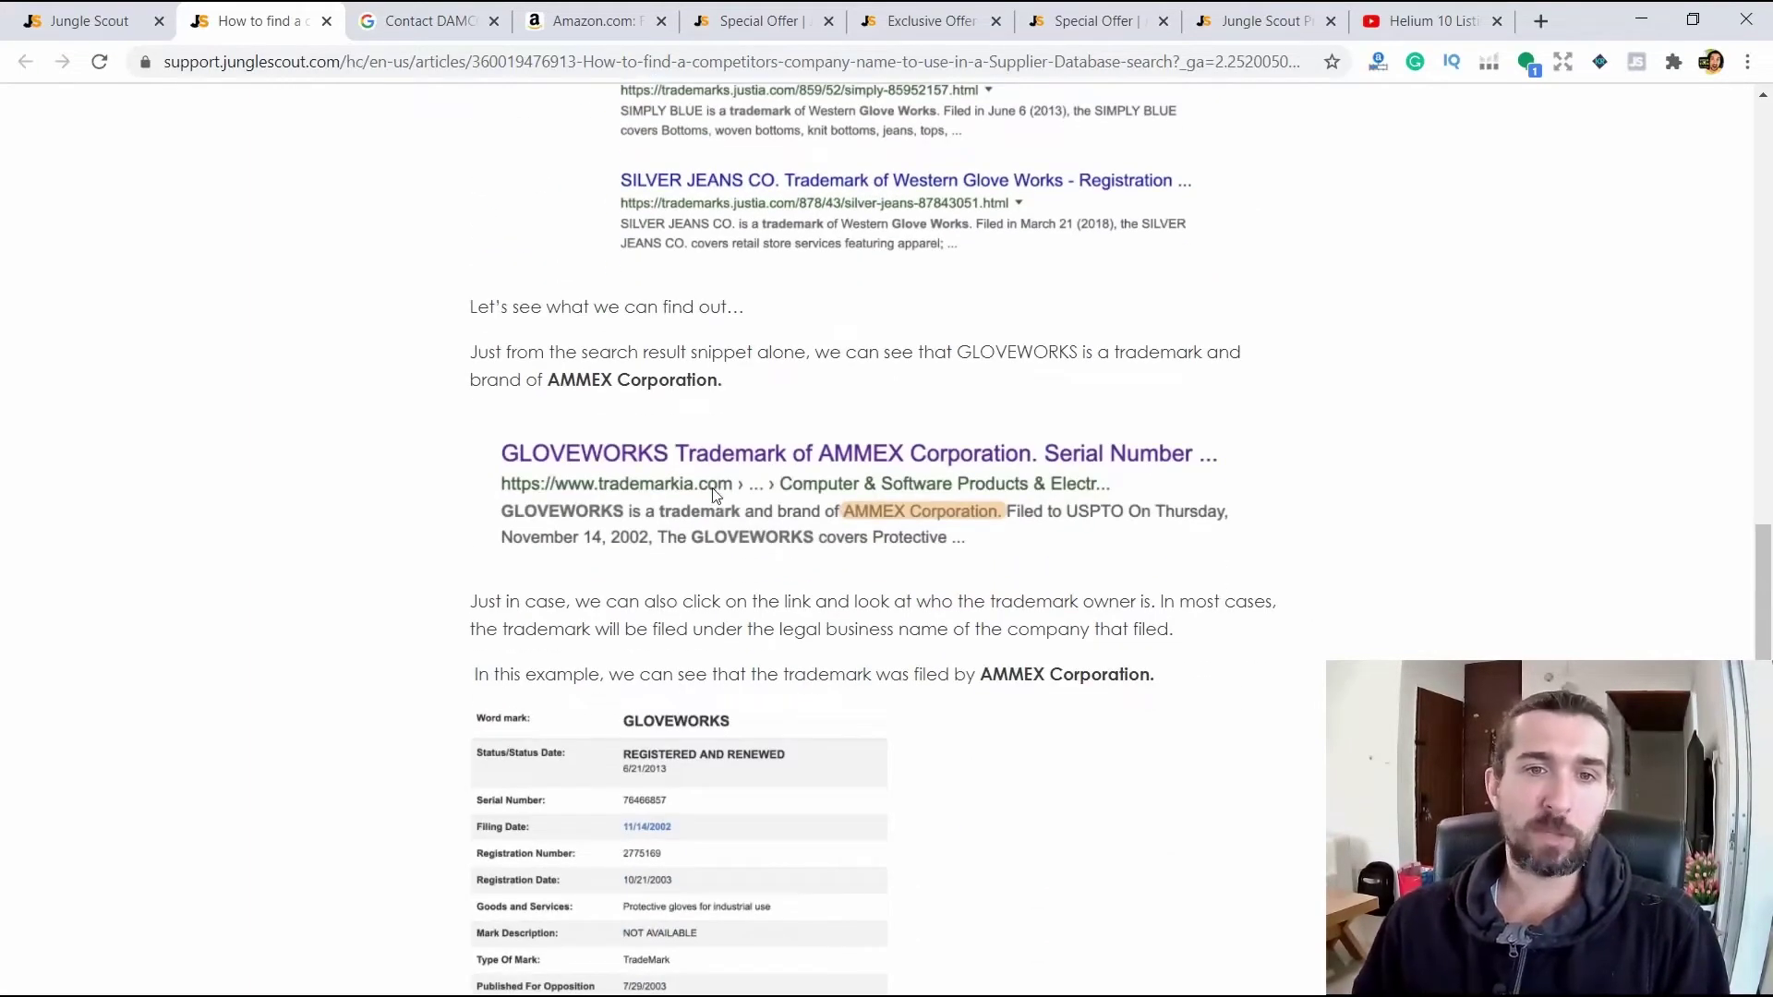
scroll(713, 491, up, 1)
Highlight AMMEX Corporation and read through to the end of the article
double_click(576, 497)
click(578, 500)
drag(636, 496, 723, 496)
click(617, 406)
scroll(616, 406, down, 1)
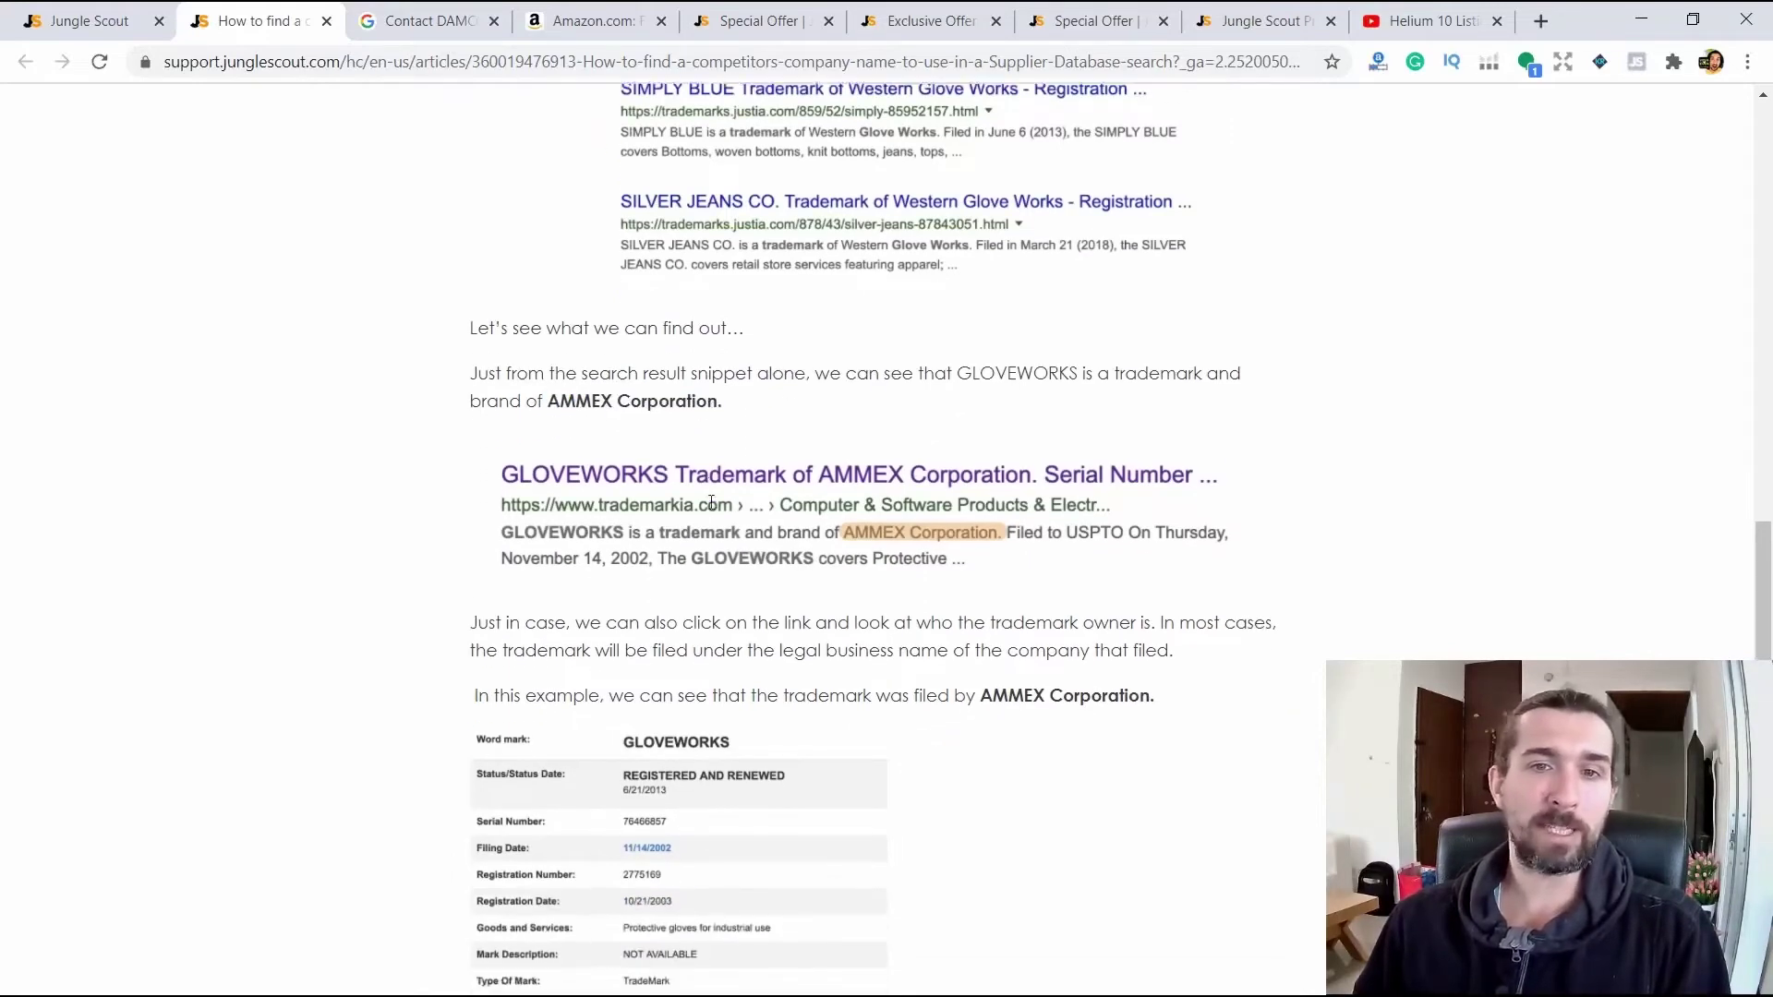
drag(548, 380, 723, 380)
scroll(723, 381, down, 2)
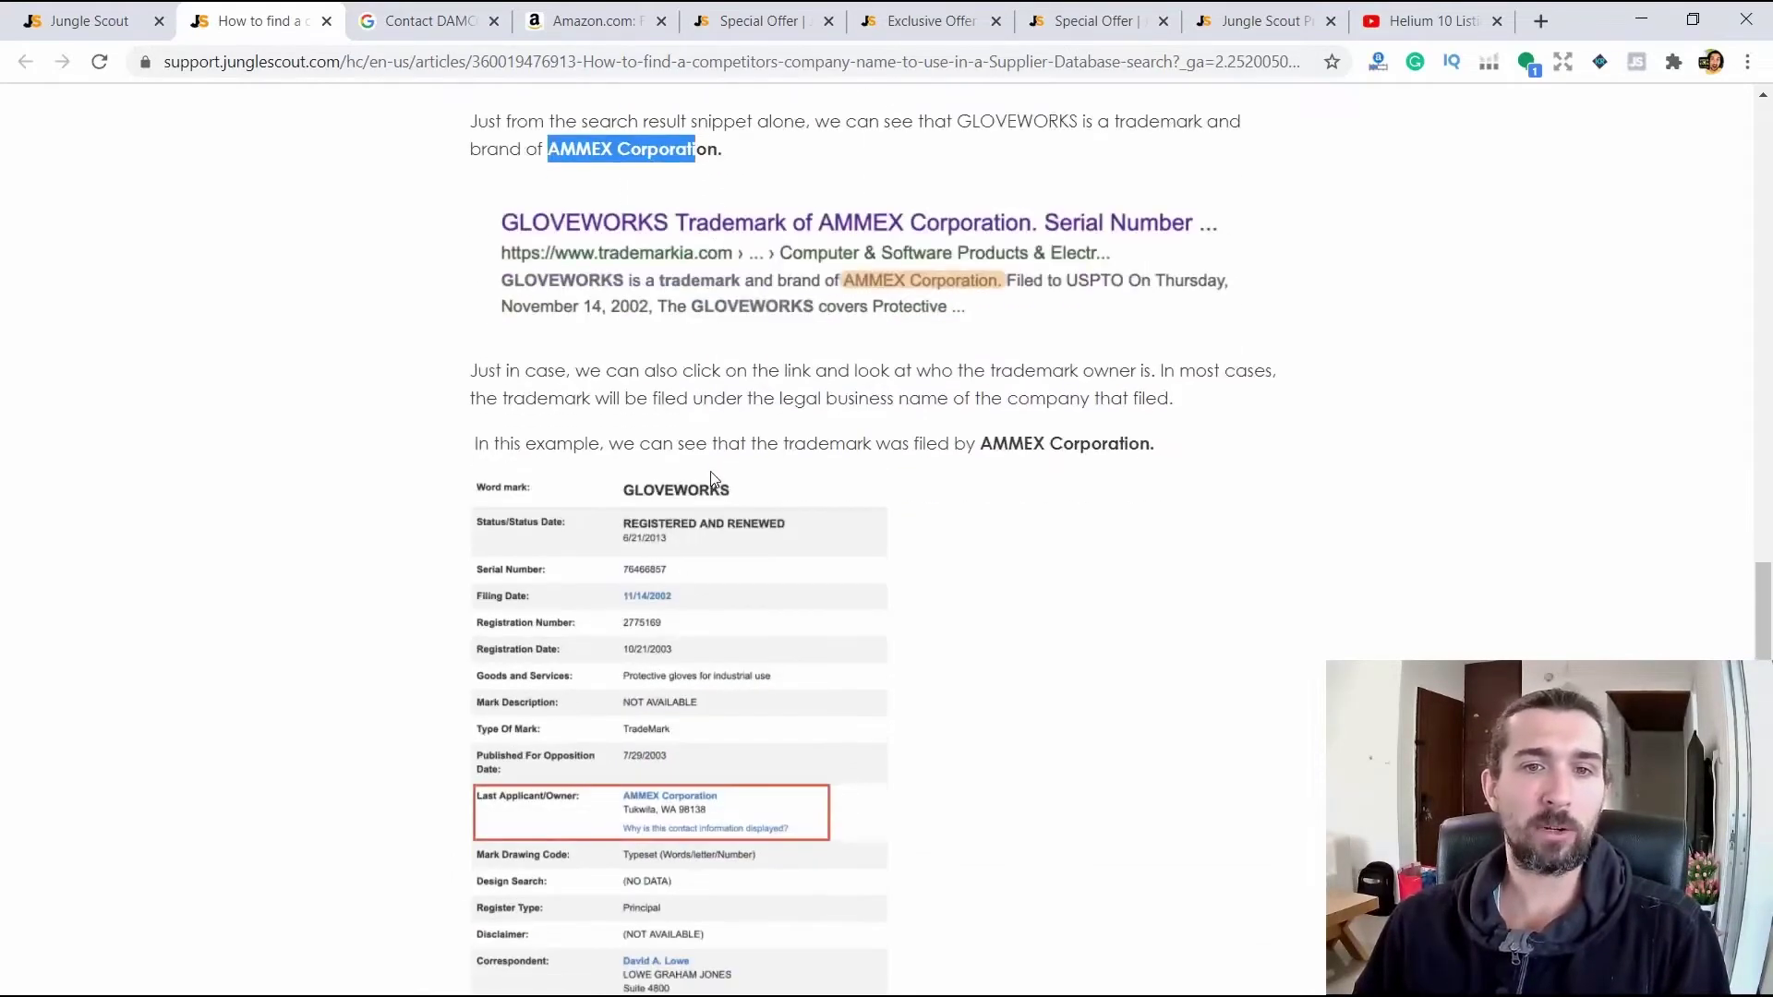
click(716, 482)
scroll(822, 502, down, 2)
scroll(838, 568, down, 5)
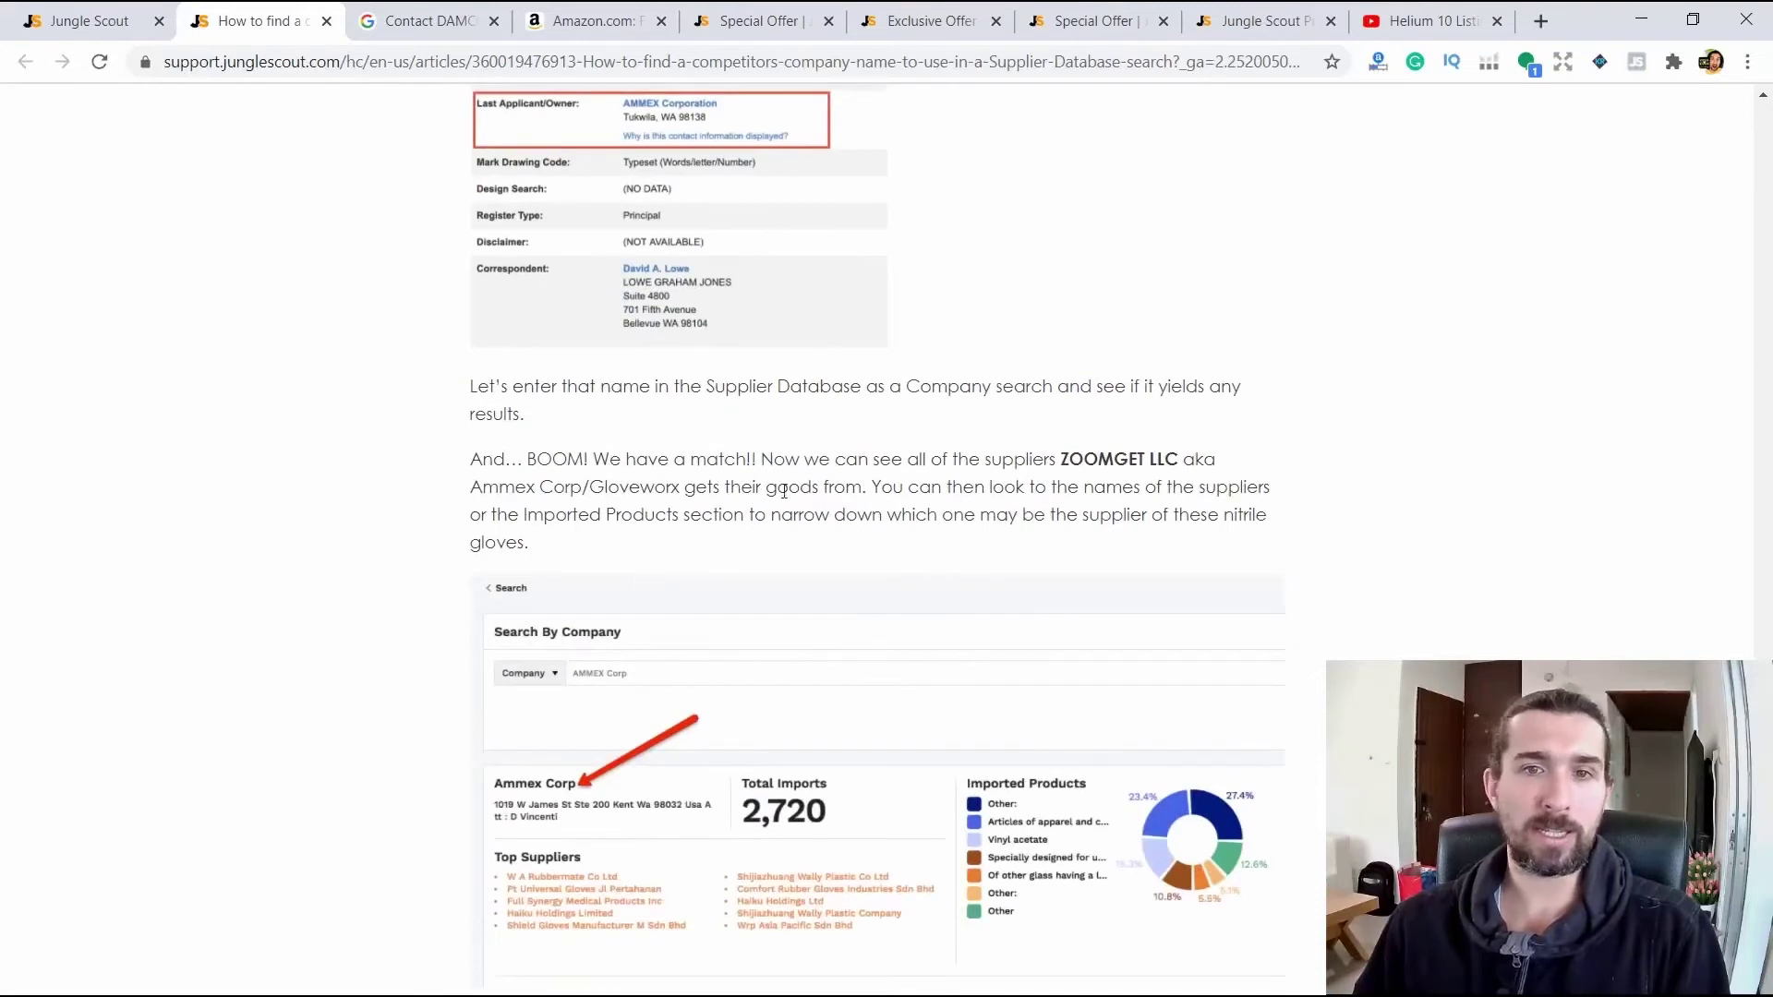
scroll(722, 475, down, 1)
scroll(683, 591, up, 1)
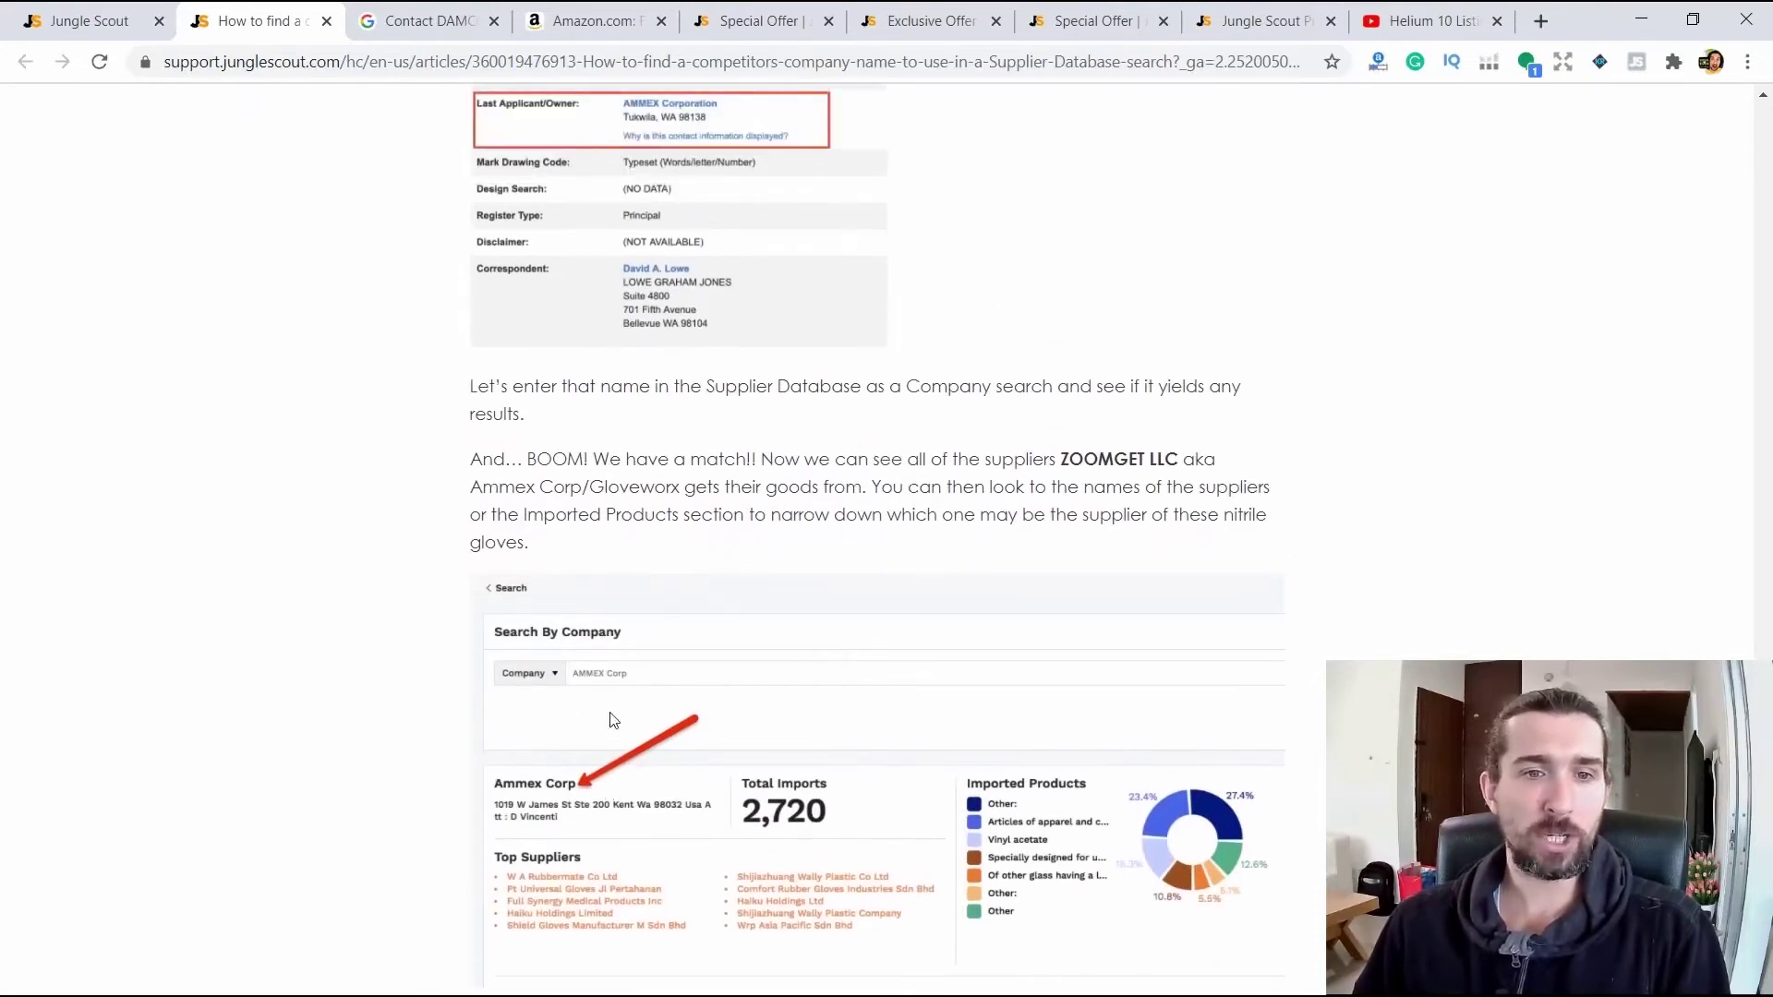
scroll(588, 530, down, 1)
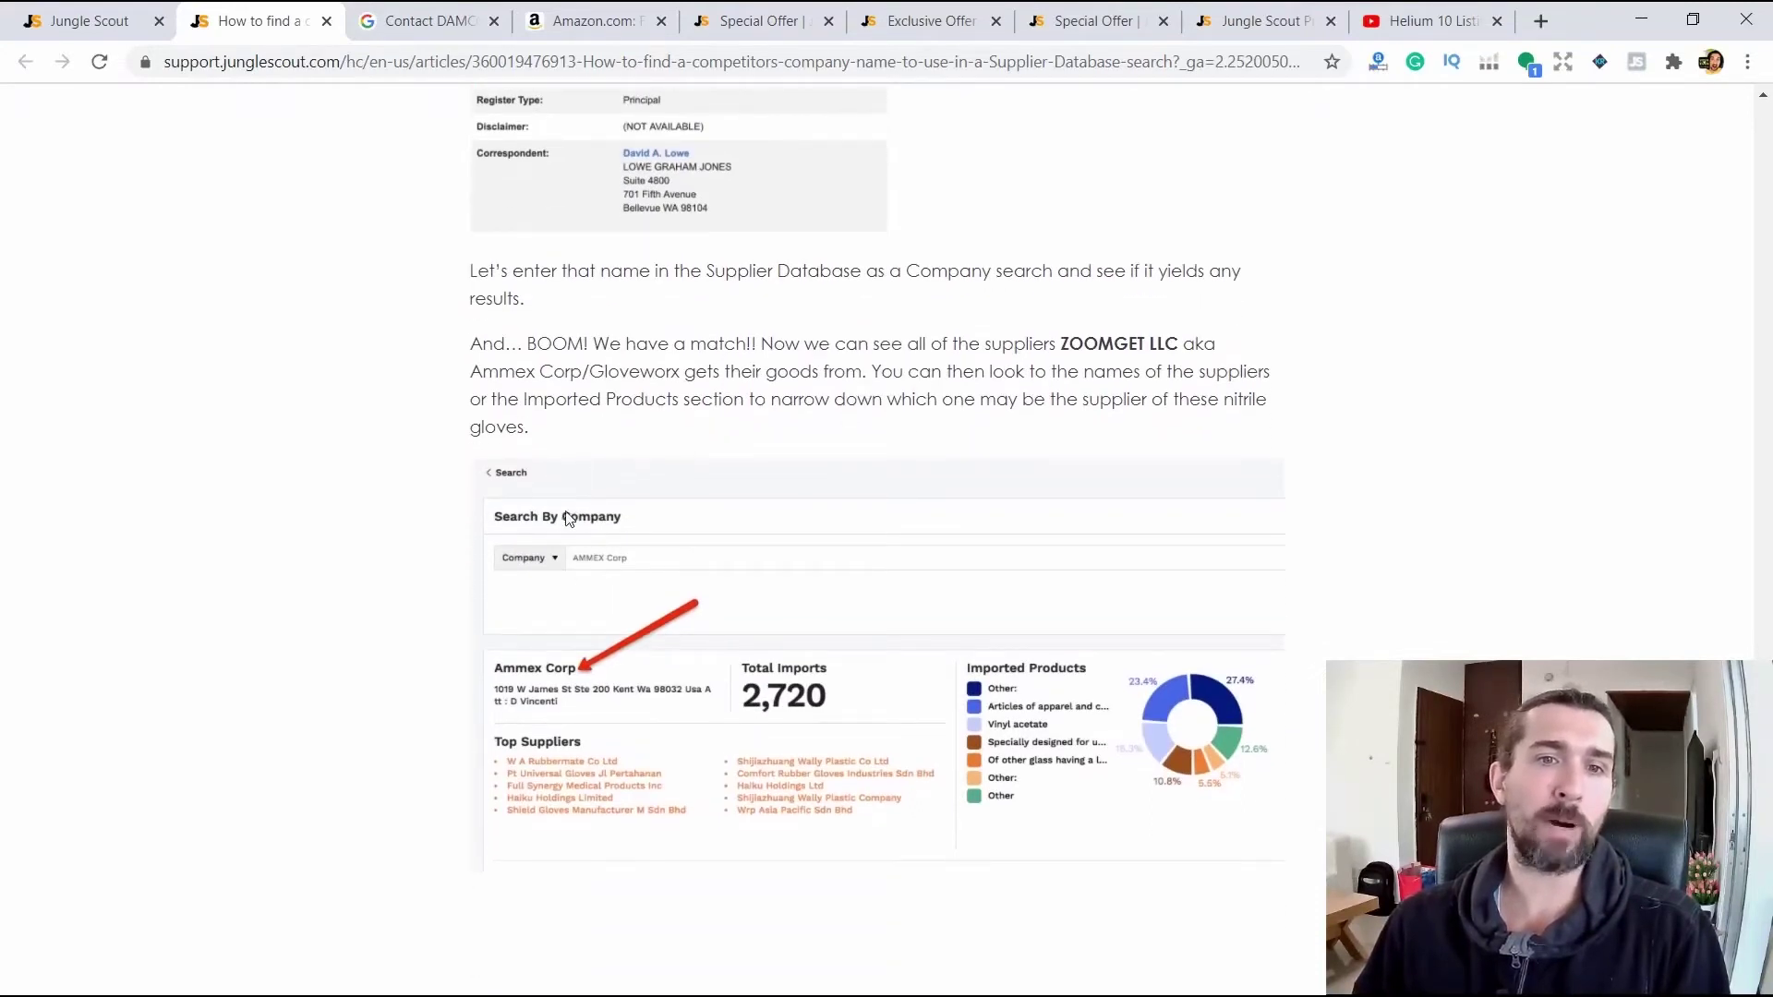
scroll(609, 565, down, 1)
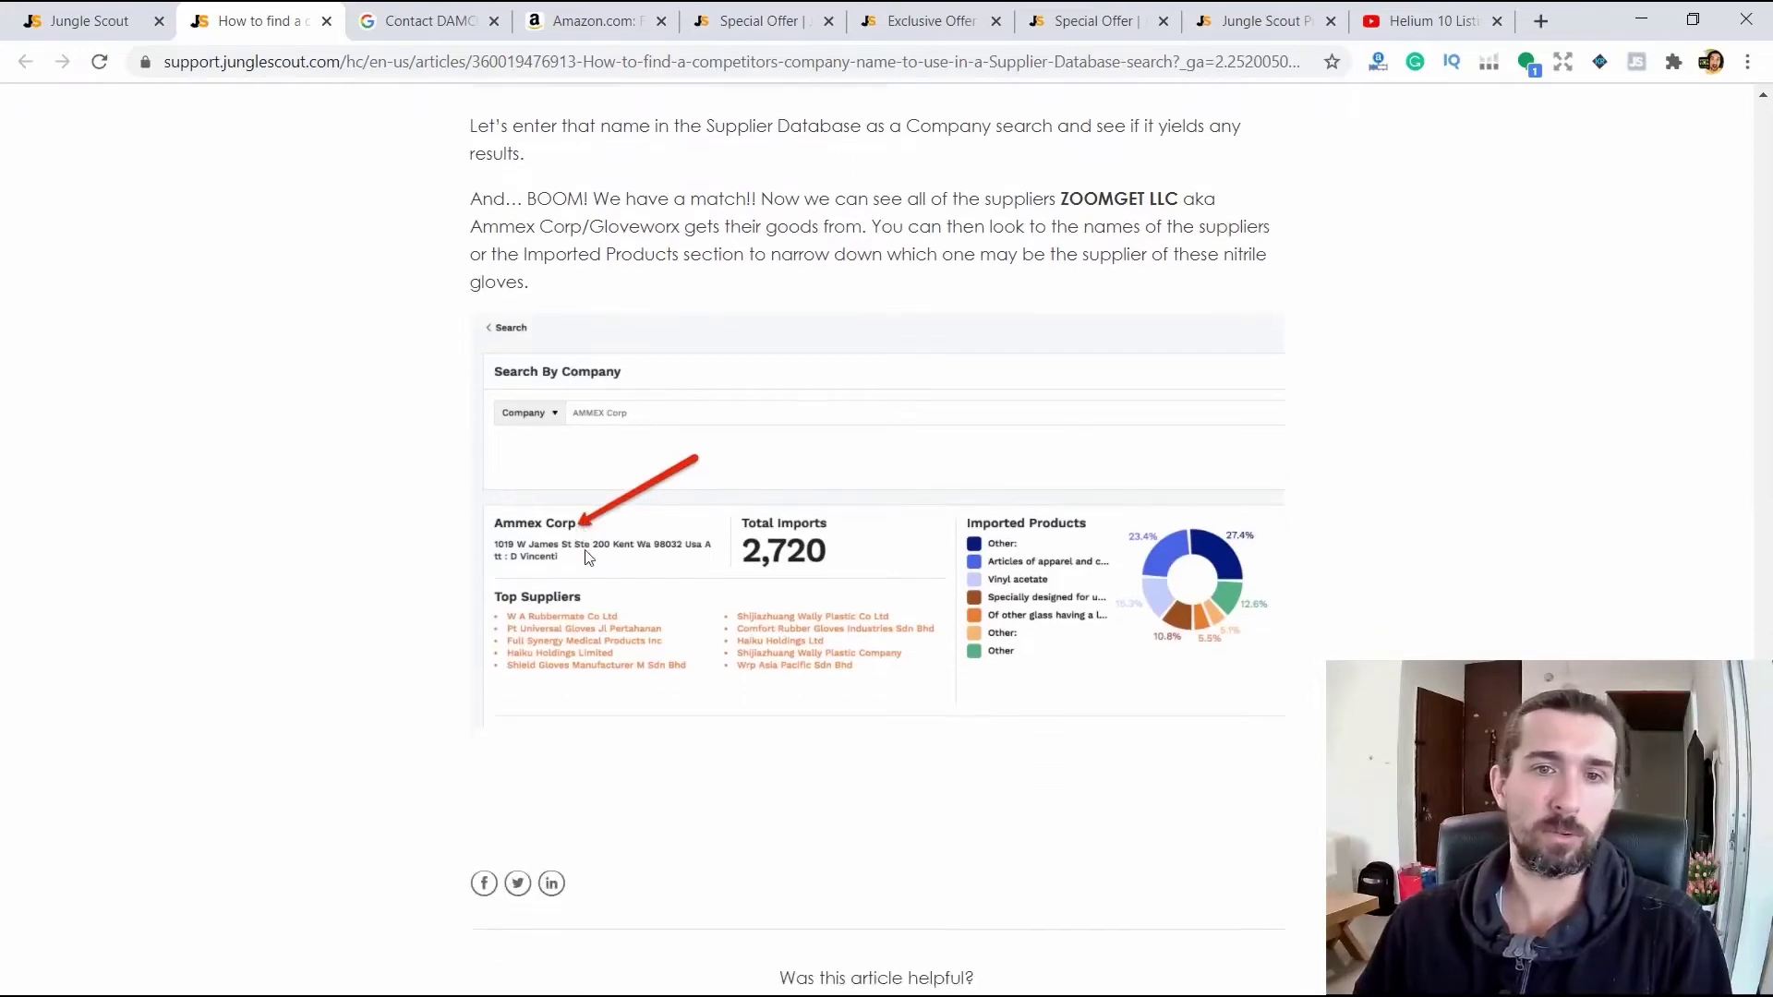
scroll(732, 336, up, 15)
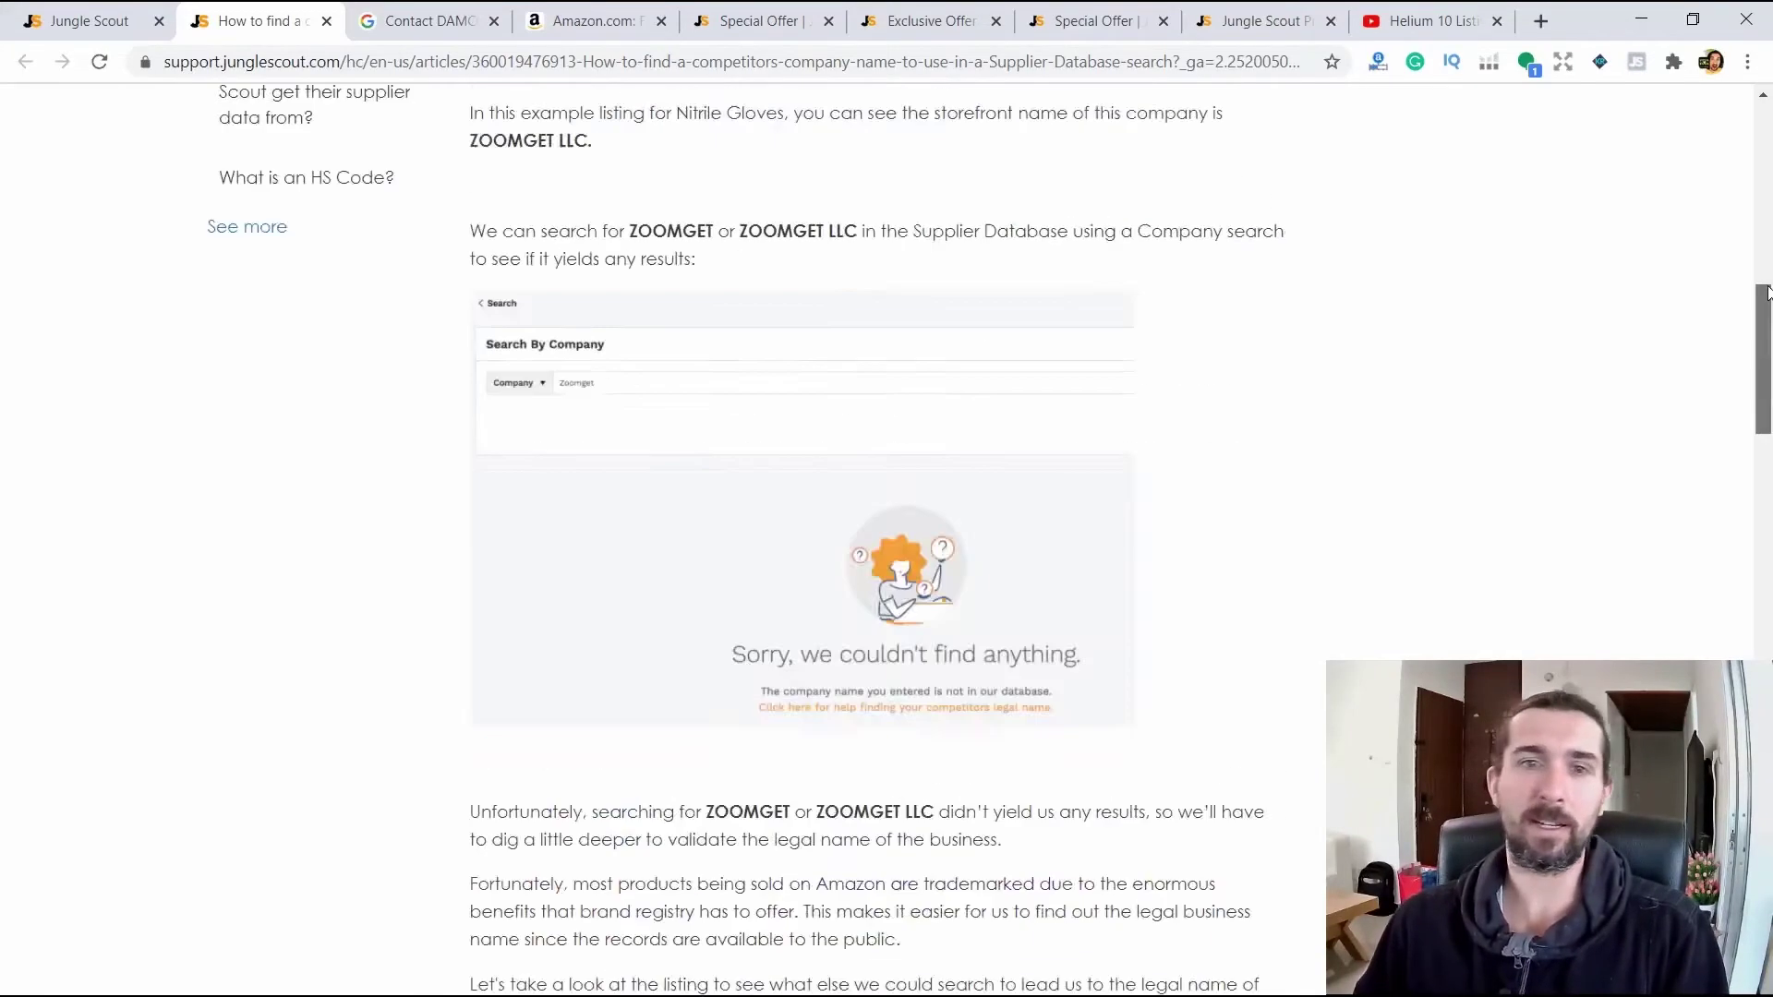
Run a Company search for 'apple inc' to show its 5,434 imports and top suppliers
click(120, 27)
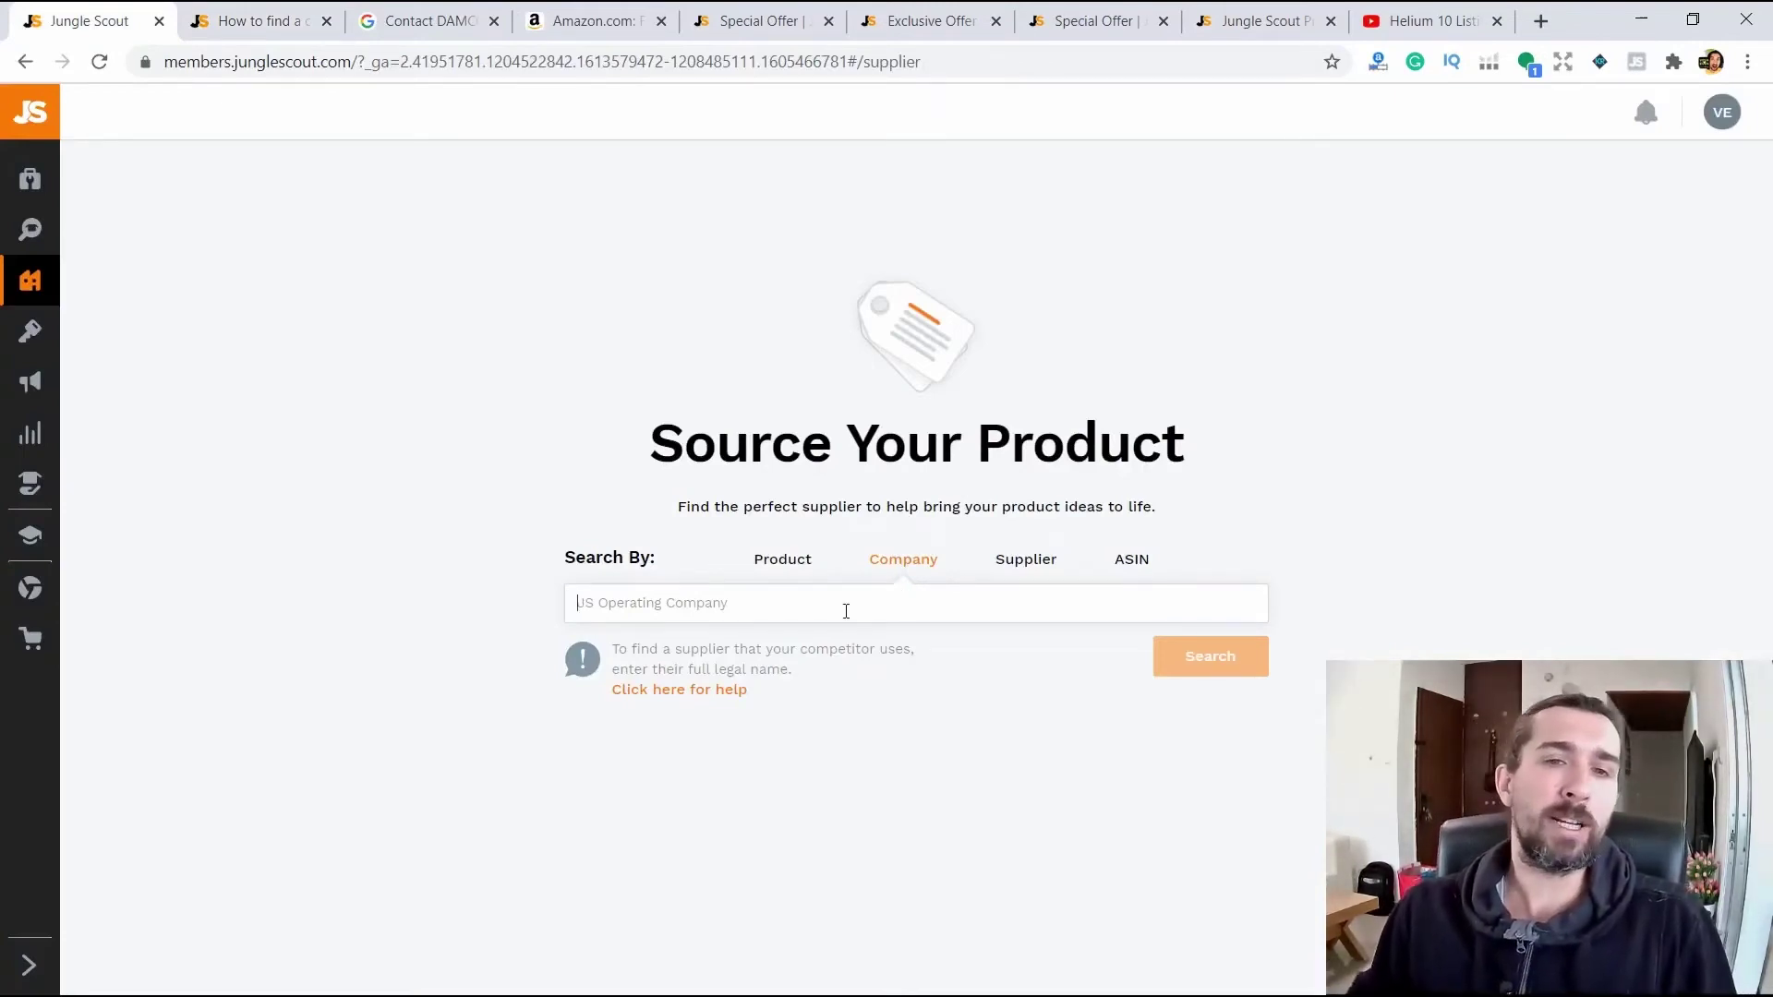
text(apple inc)
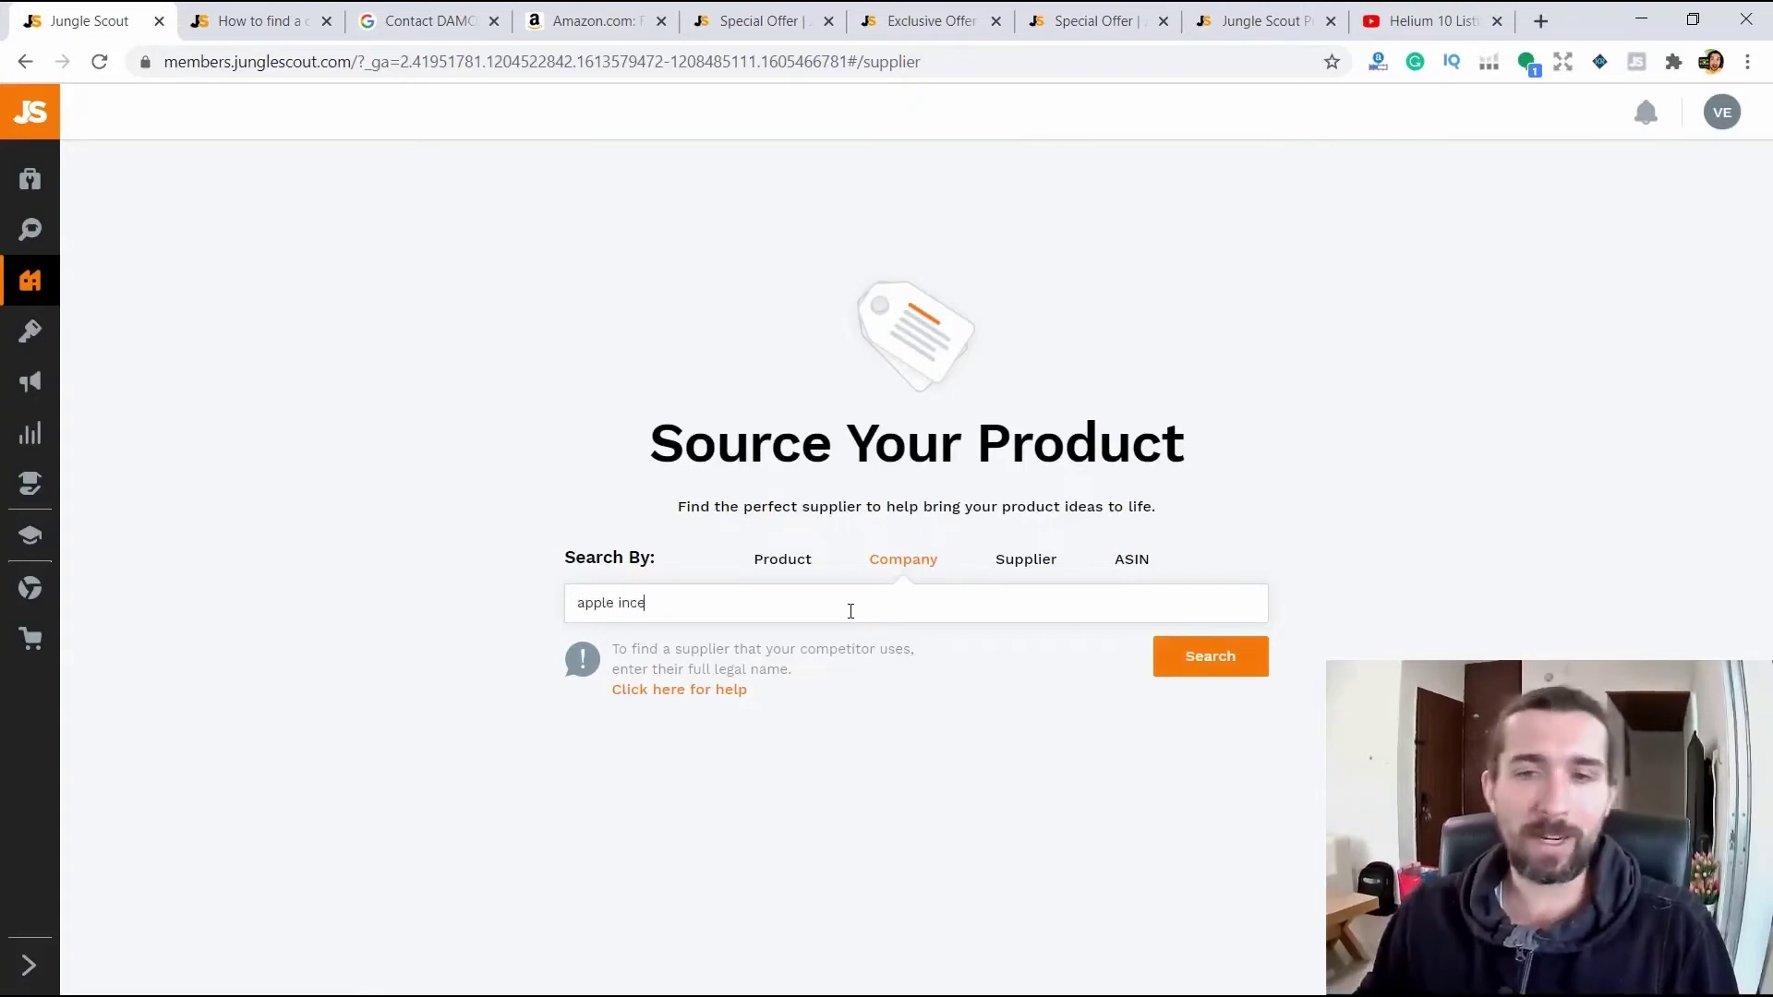
click(1237, 652)
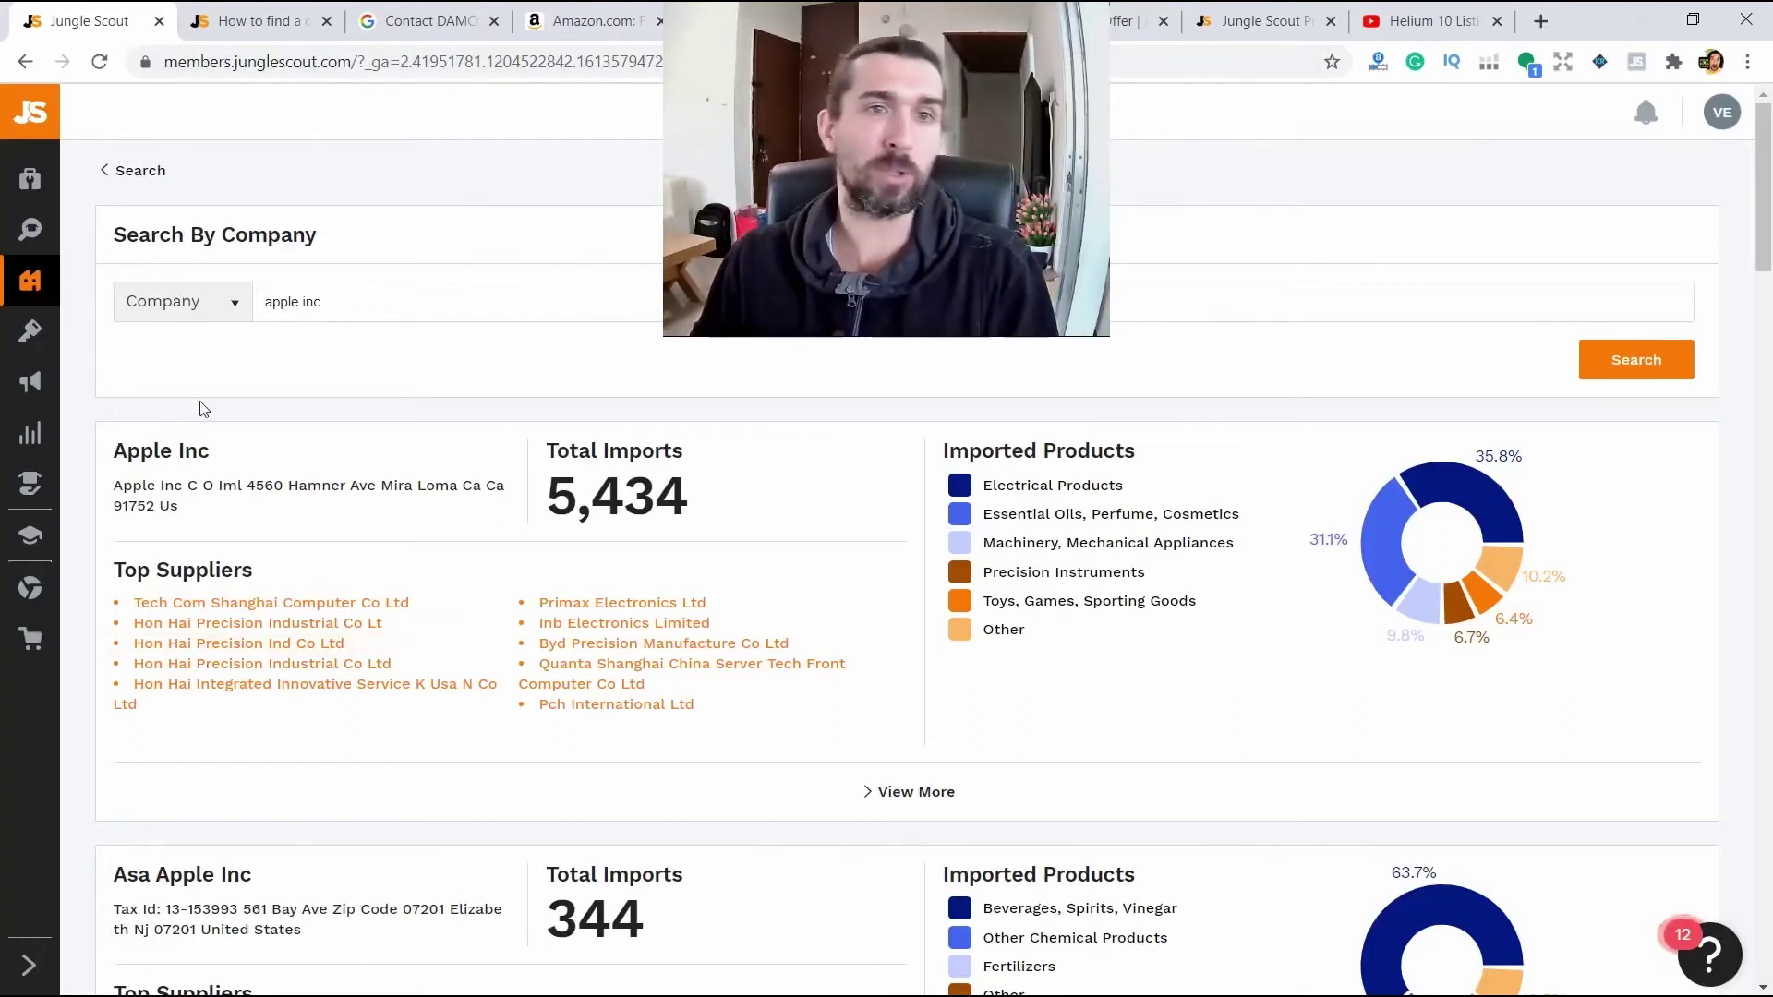
Return to the Supplier Database's Source Your Product search page
click(129, 321)
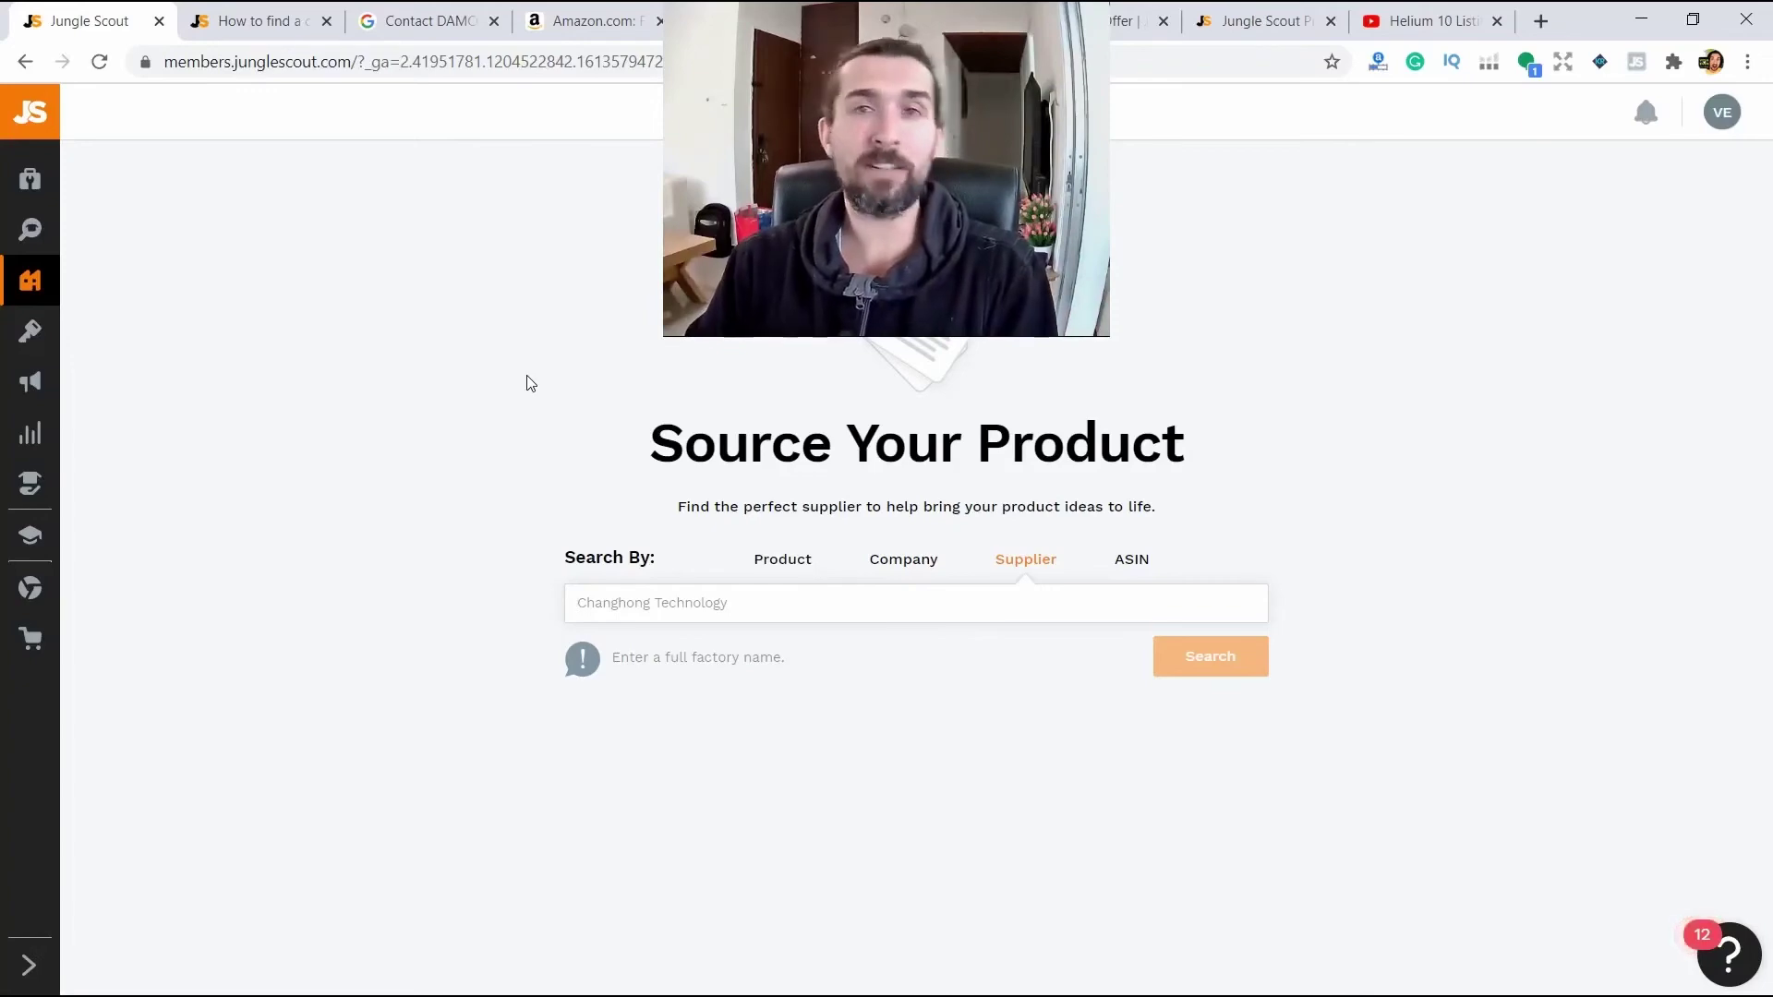
Search by ASIN B01DB285NW from the Amazon knife set listing, which returns Farberware but no suppliers
click(1133, 565)
click(591, 20)
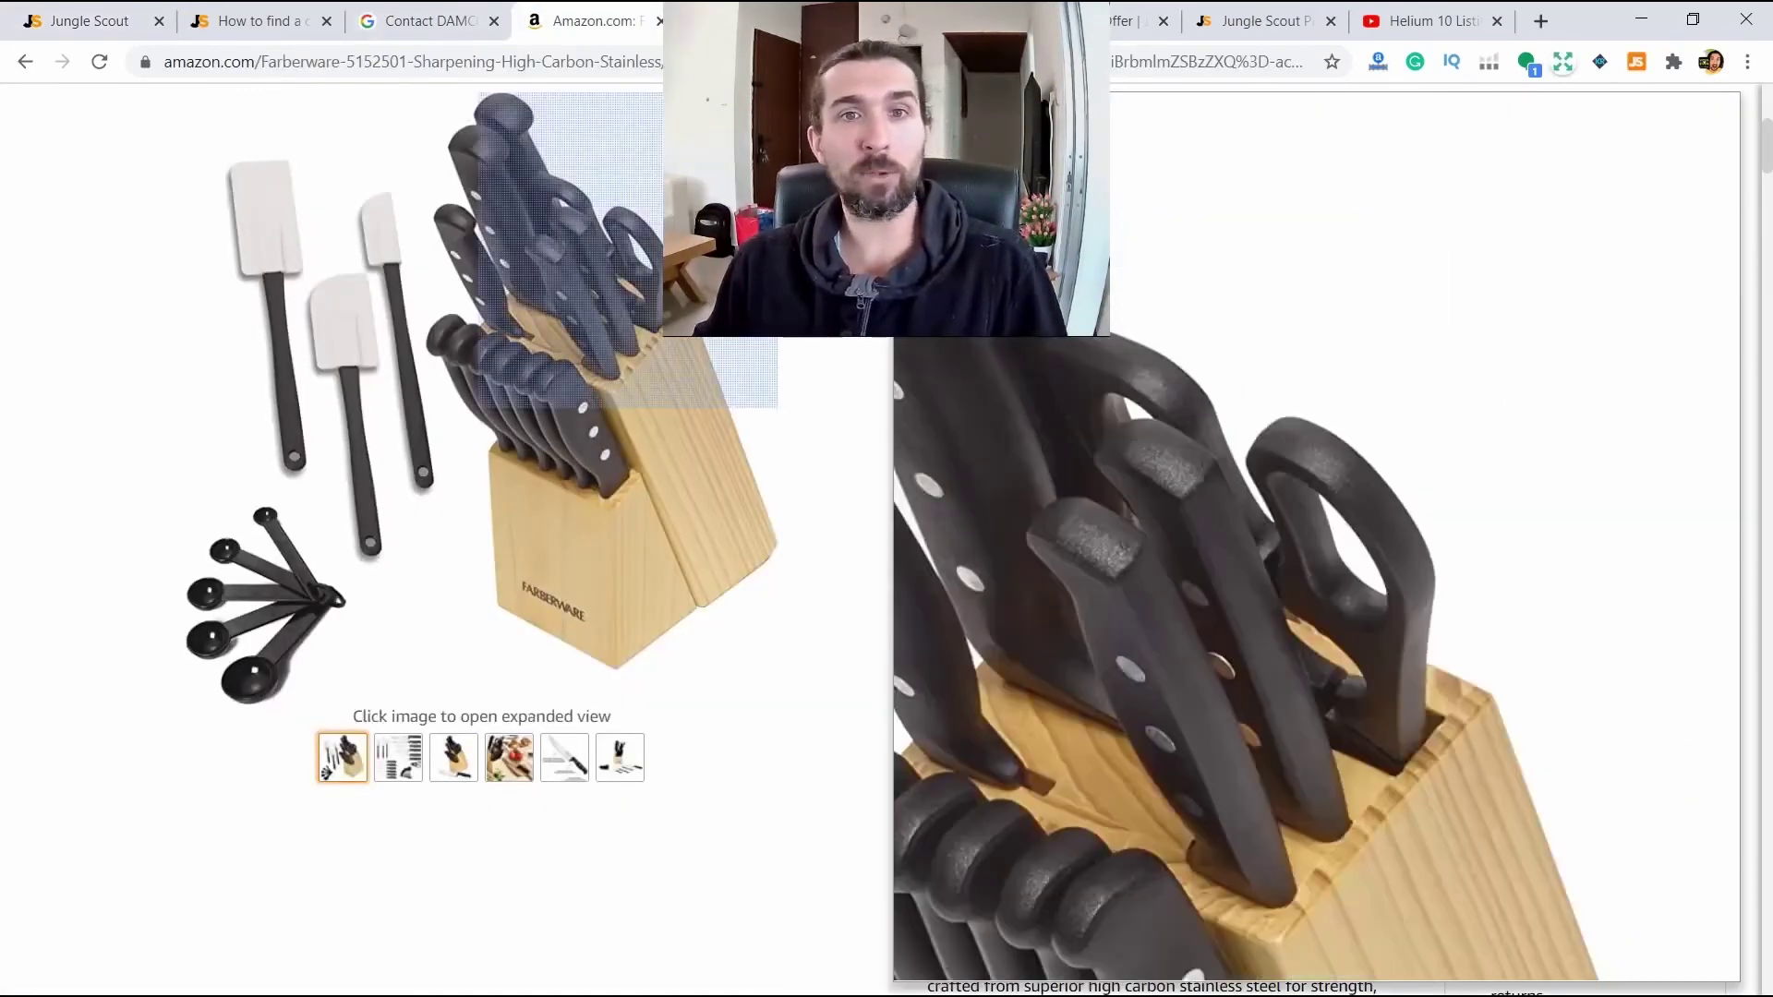
key(ctrl+shift+Tab)
key(ctrl+shift+Tab)
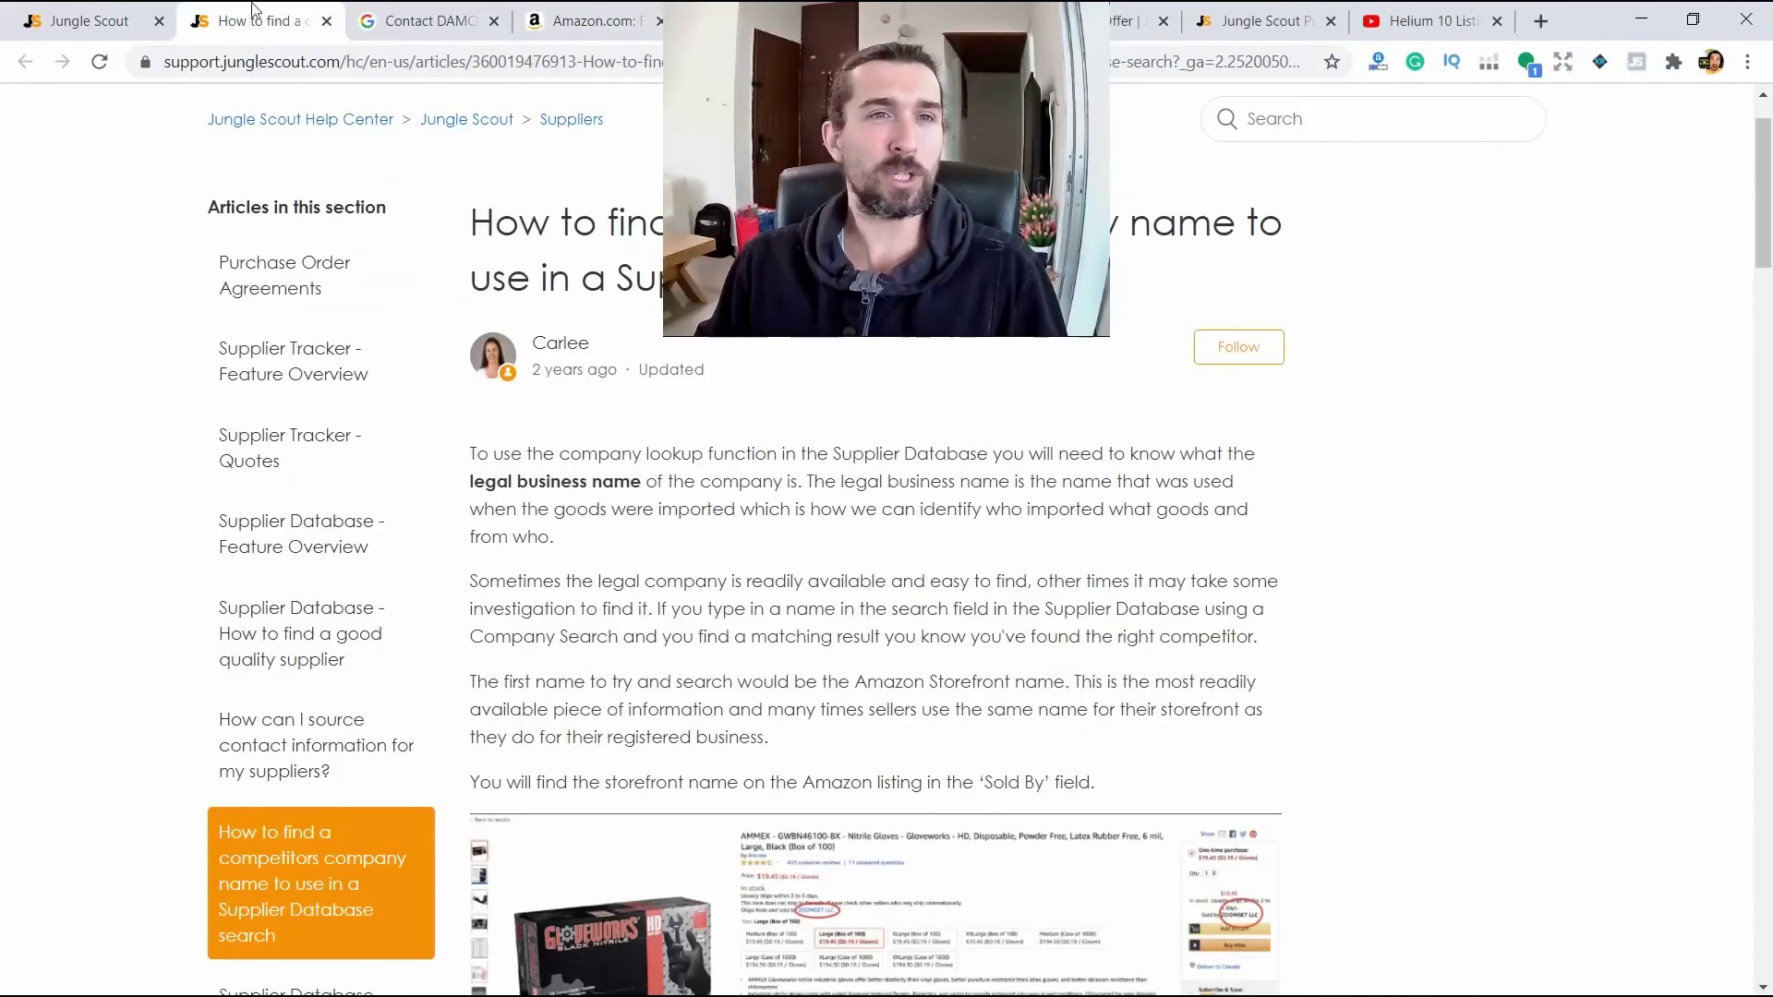
key(ctrl+shift+Tab)
click(950, 598)
text(B01DB285NW)
click(1167, 661)
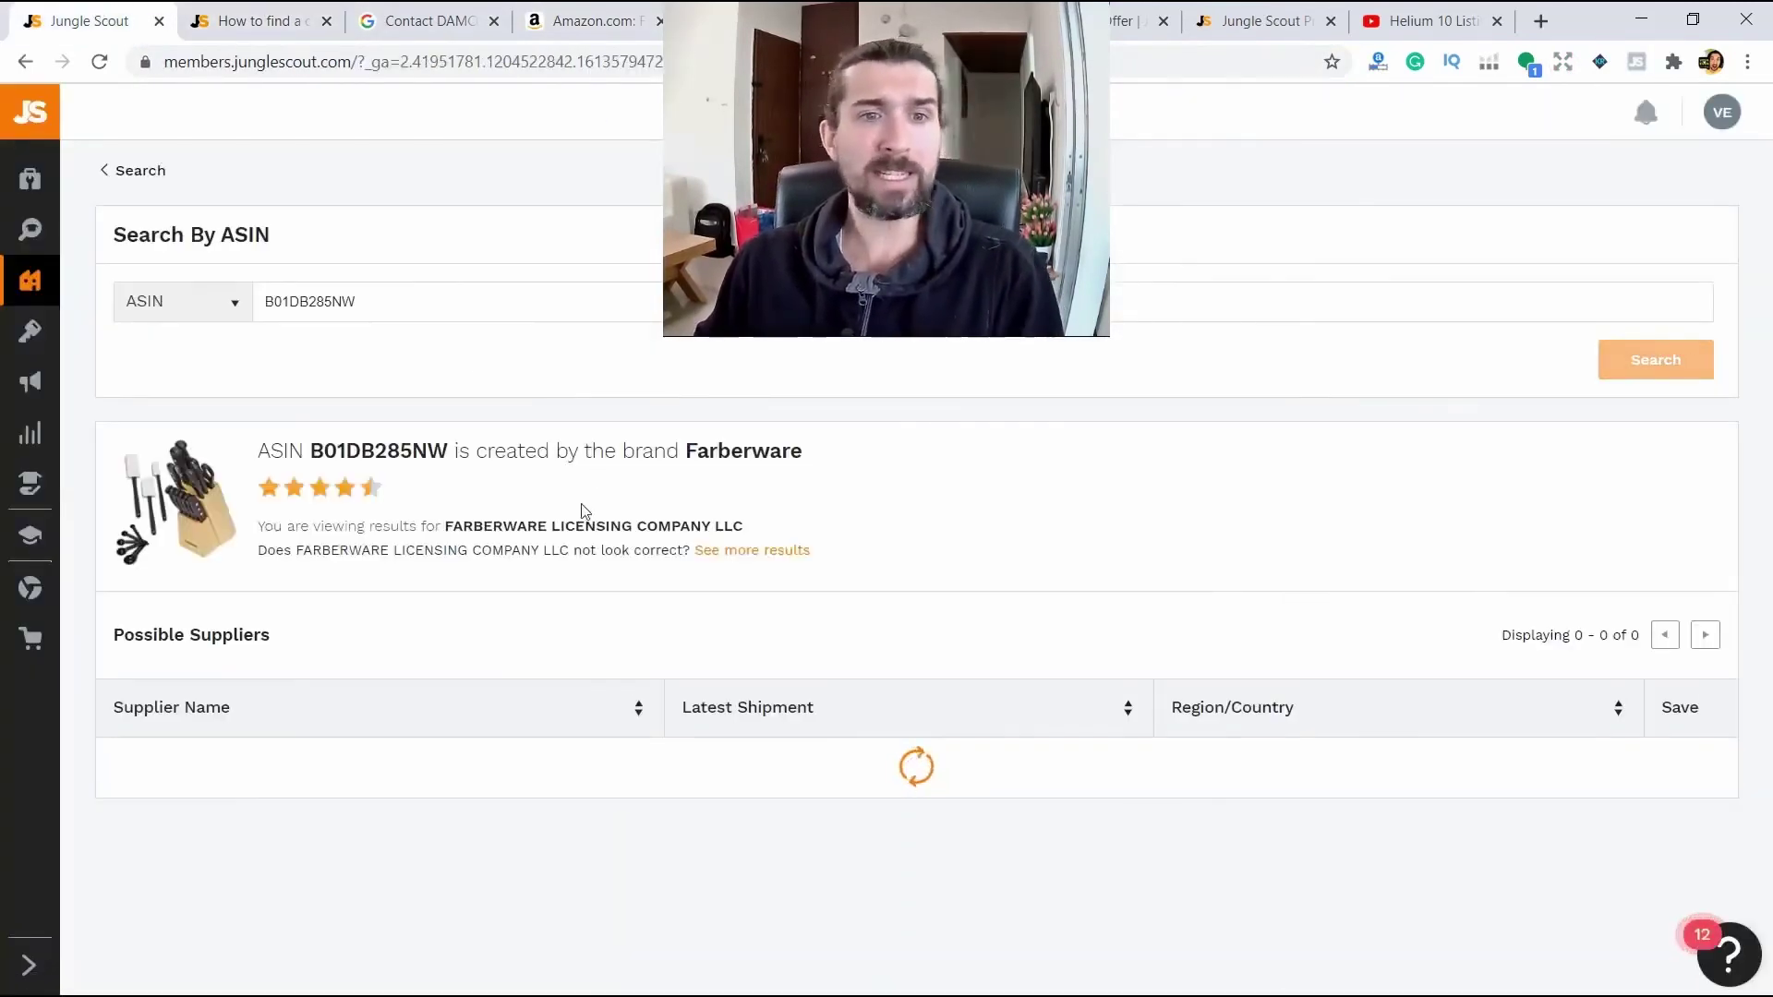
scroll(796, 583, down, 2)
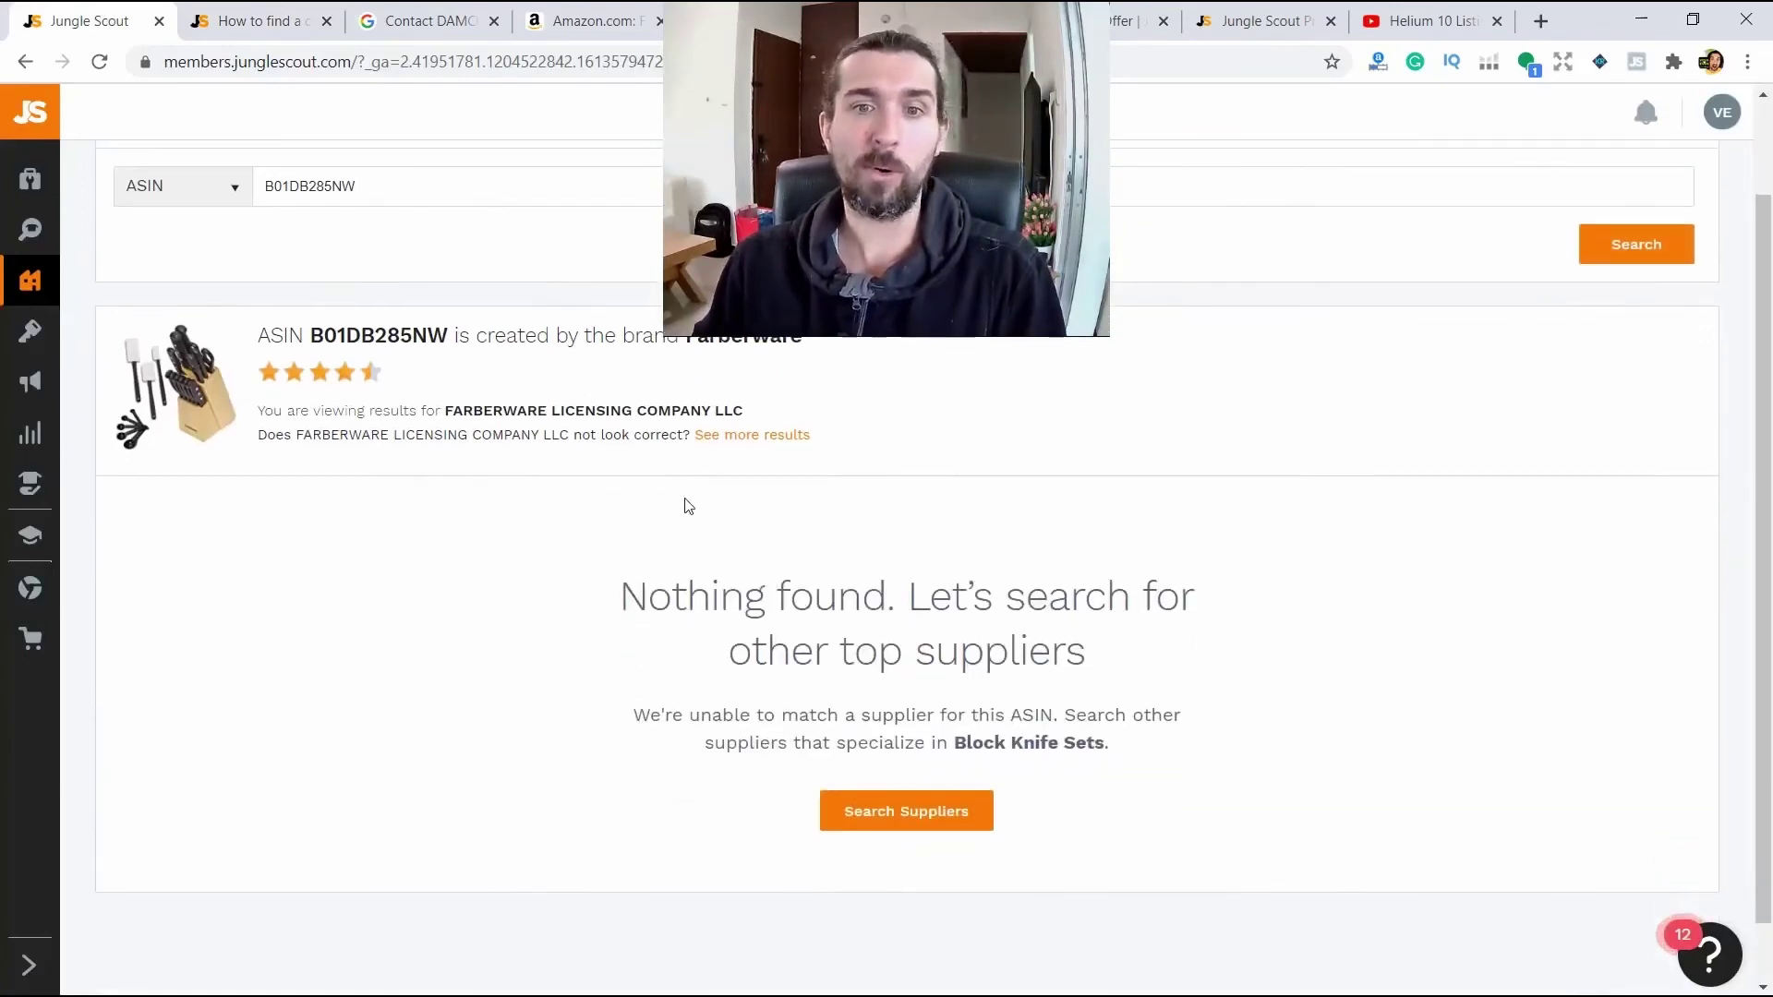
scroll(797, 584, up, 2)
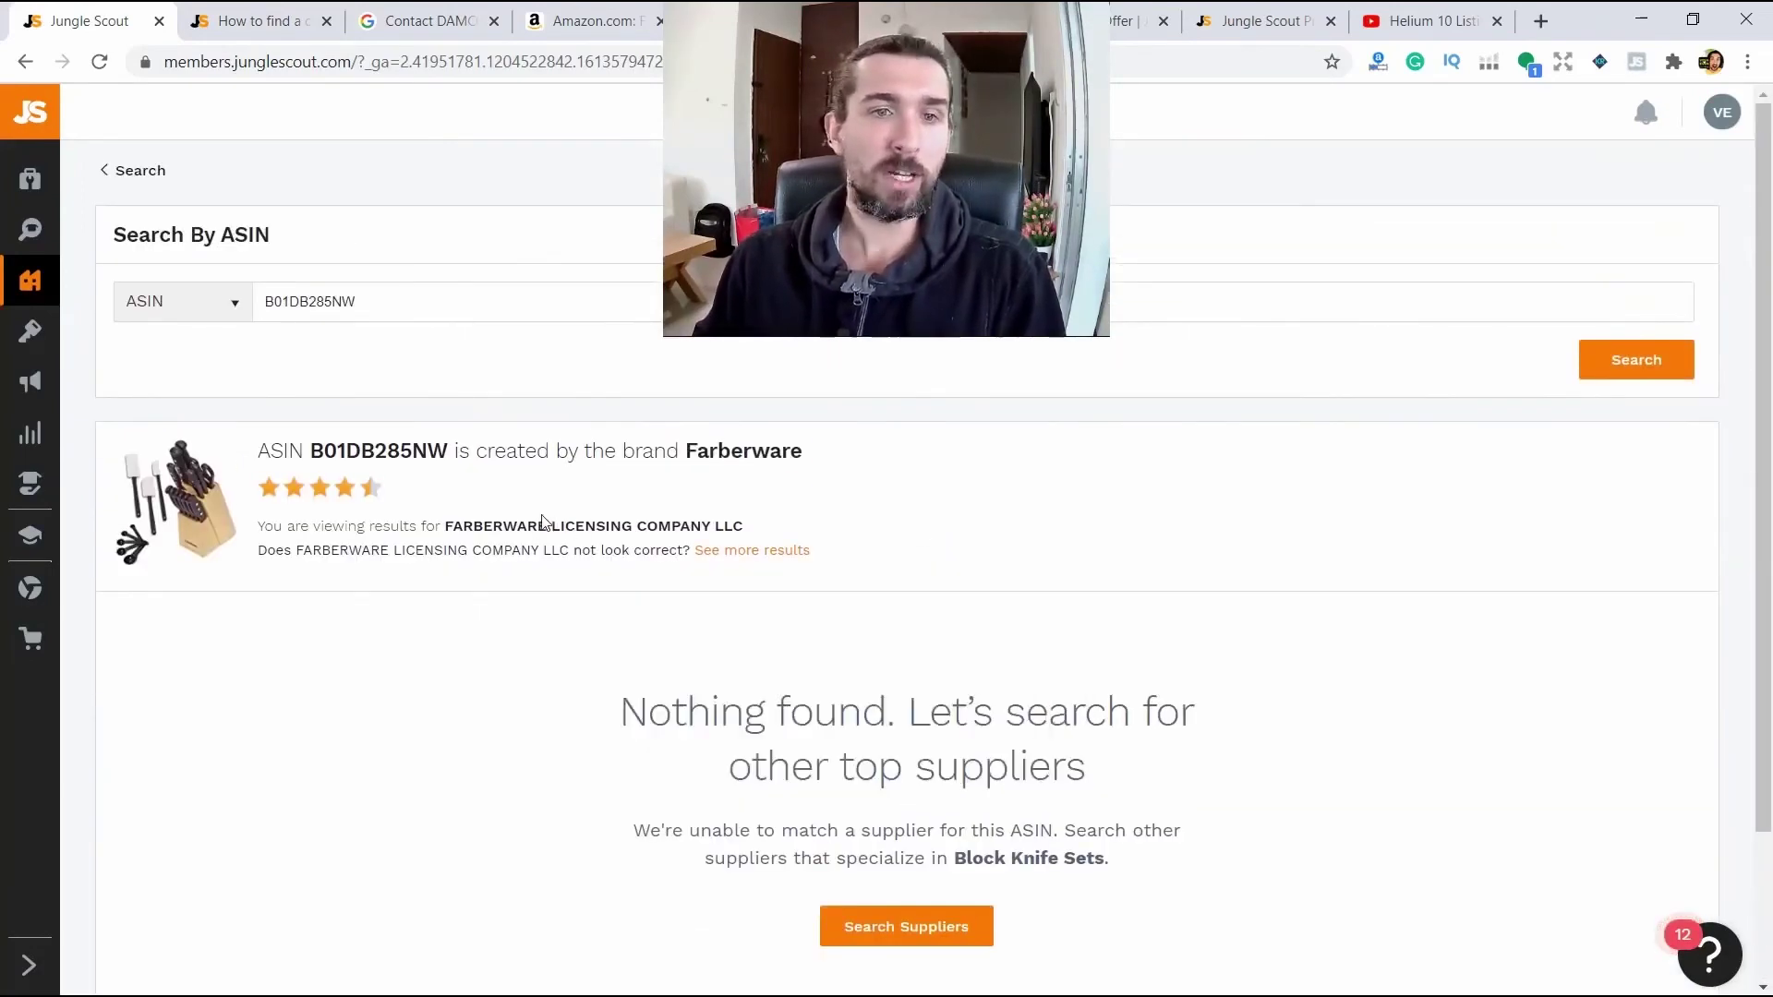
Reopen Suppliers > Supplier Database to get an empty ASIN search page
mouse_move(744, 554)
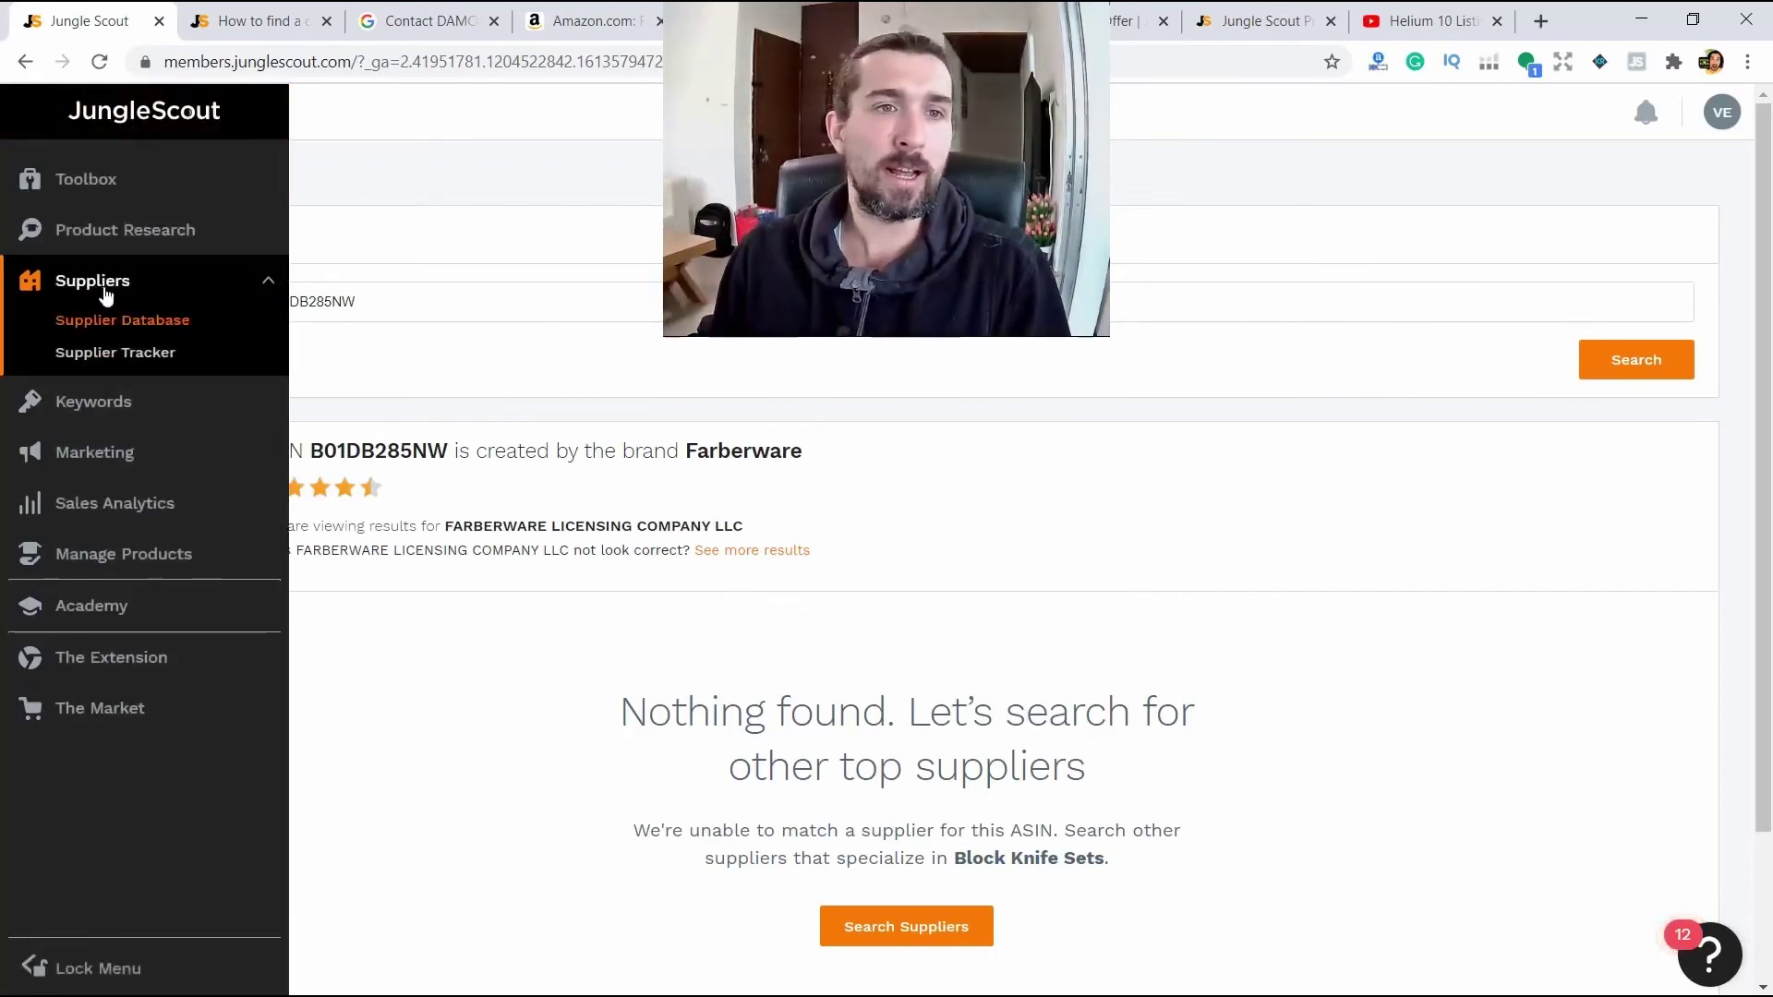
click(126, 294)
click(127, 295)
click(141, 321)
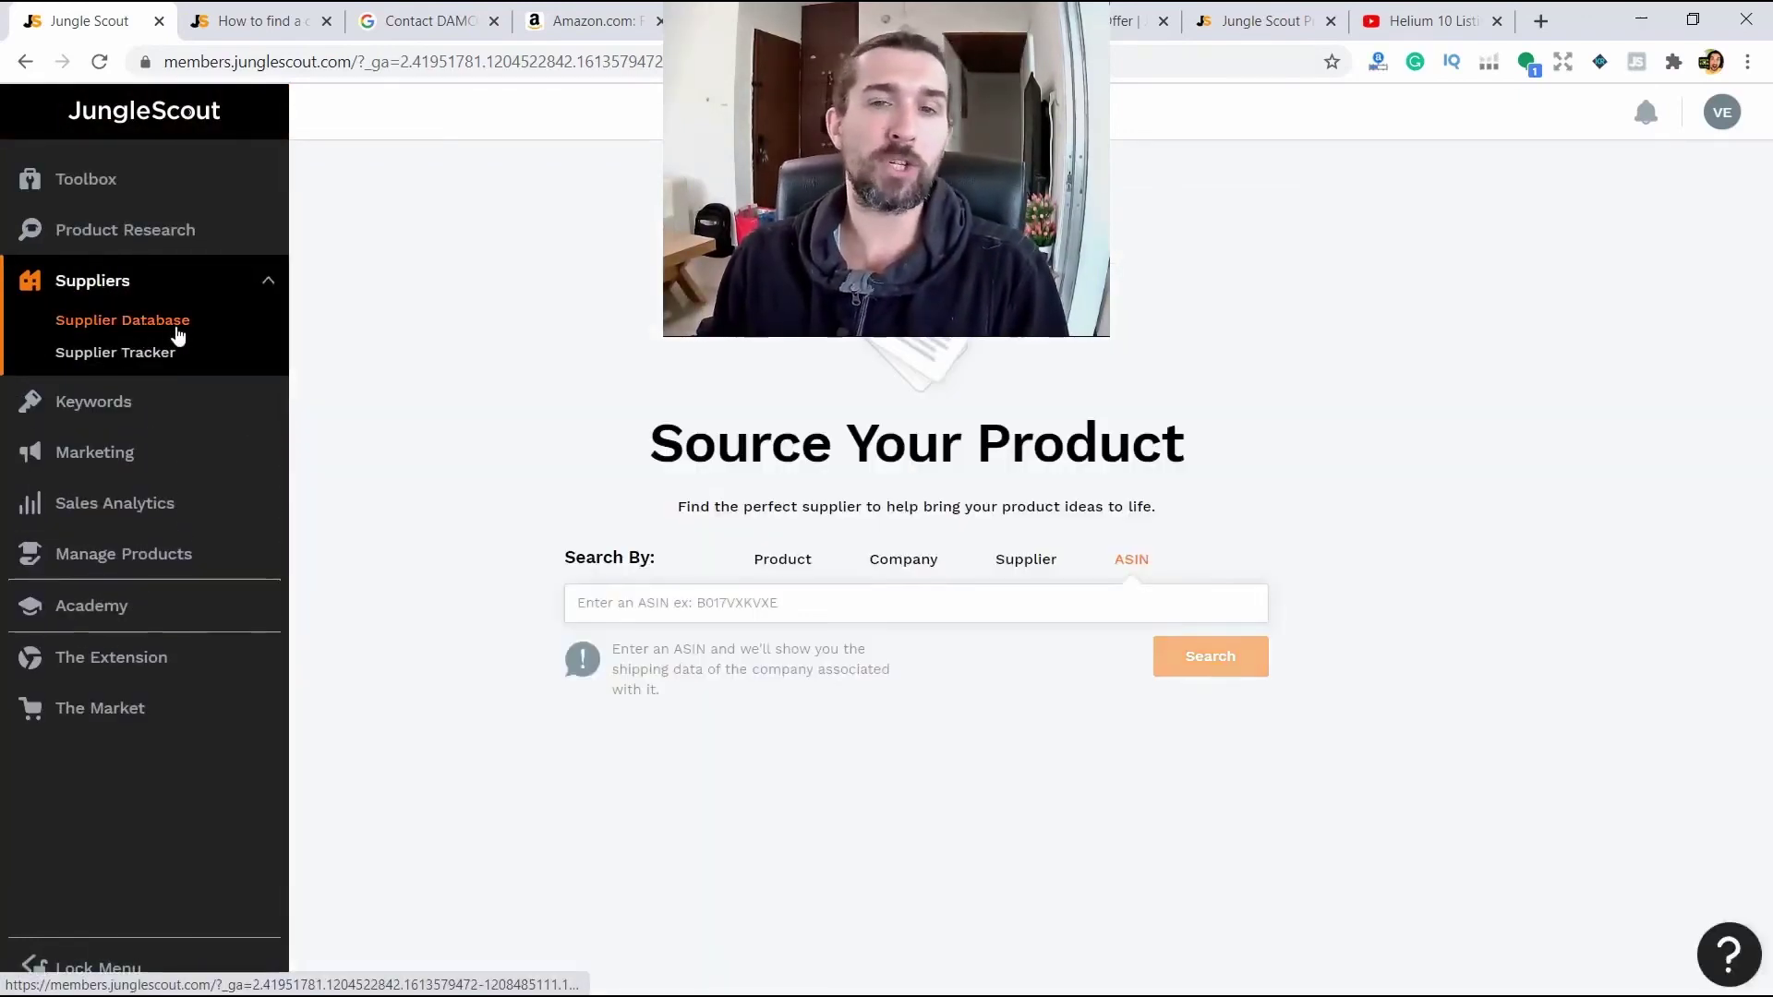